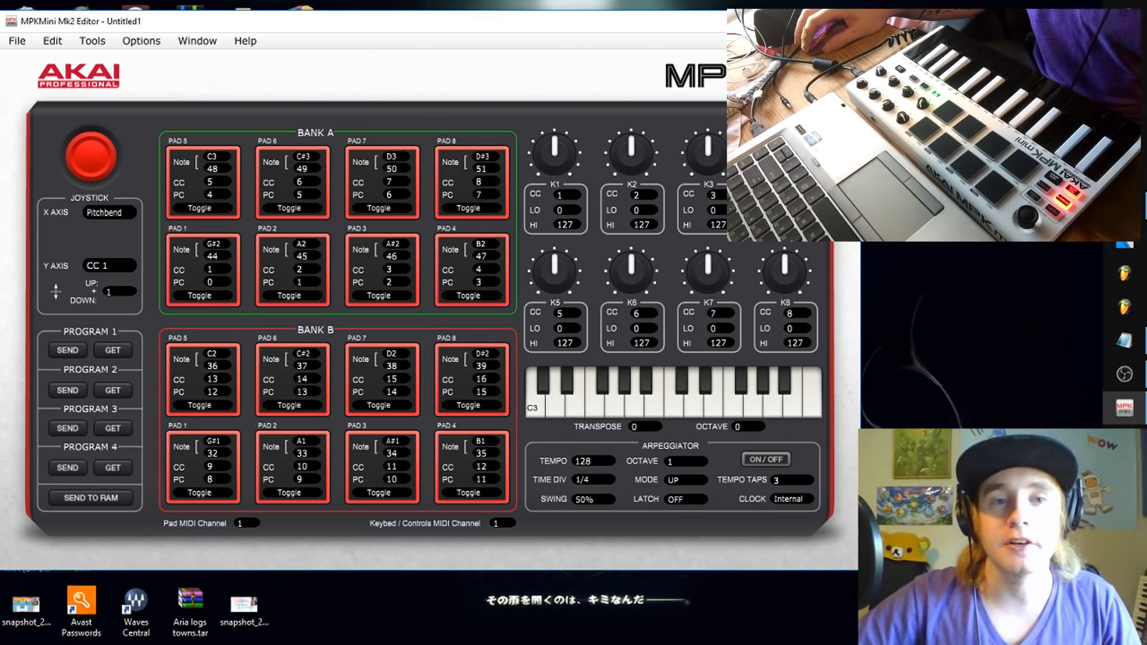
# - Close the MPKmini Mk2 Editor and relaunch it as administrator from its desktop shortcut
pyautogui.click(843, 22)
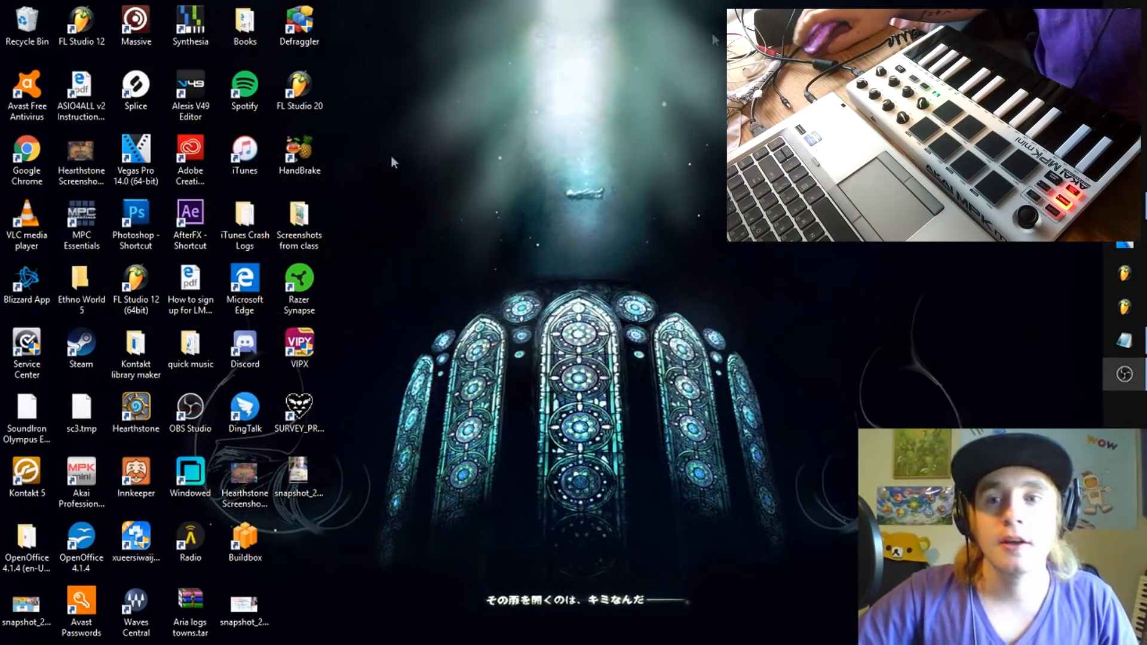
pyautogui.rightClick(79, 466)
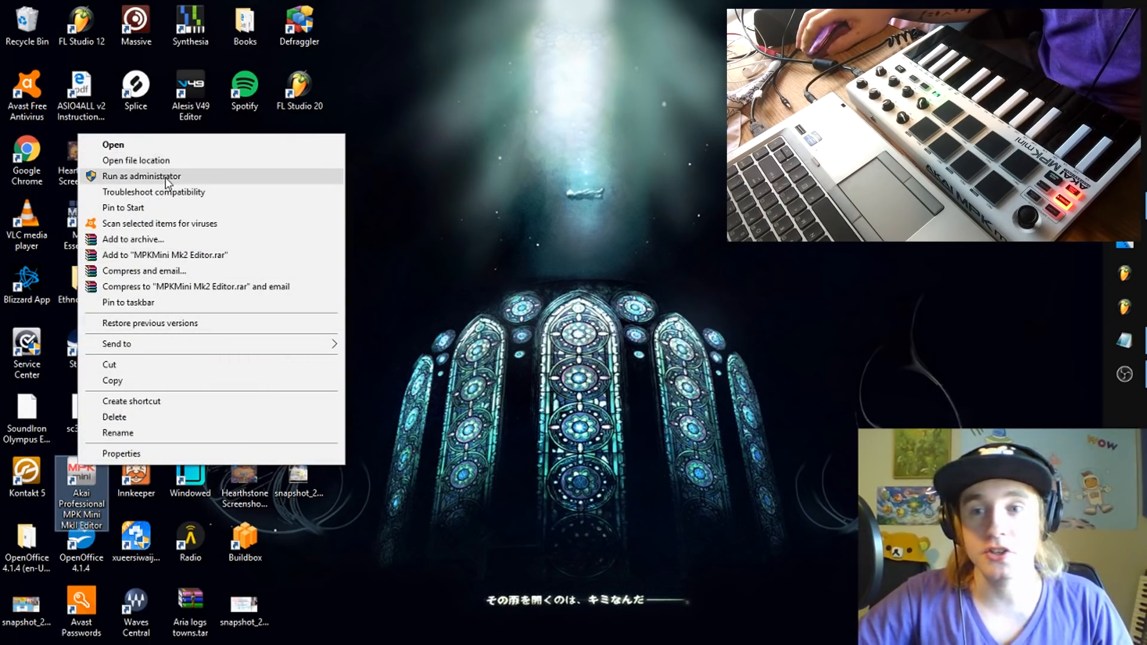
pyautogui.click(165, 178)
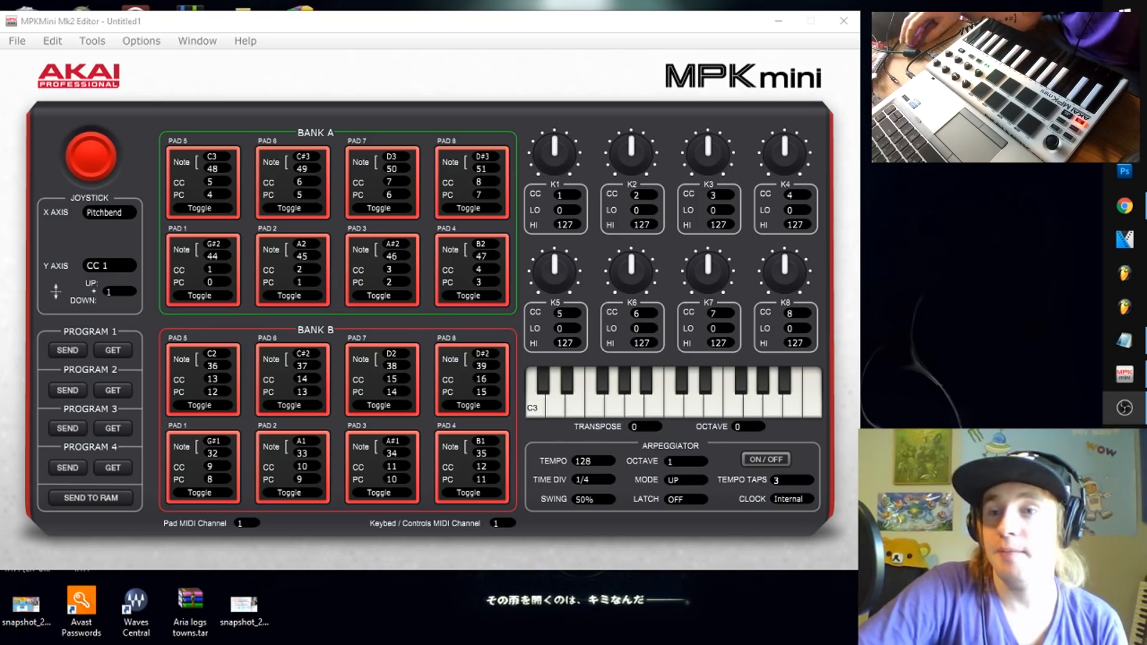
# - Open the preset file MPK MINI SETUP YOUTUBe.mk2 and reposition the editor window so the whole layout is in view
pyautogui.click(16, 40)
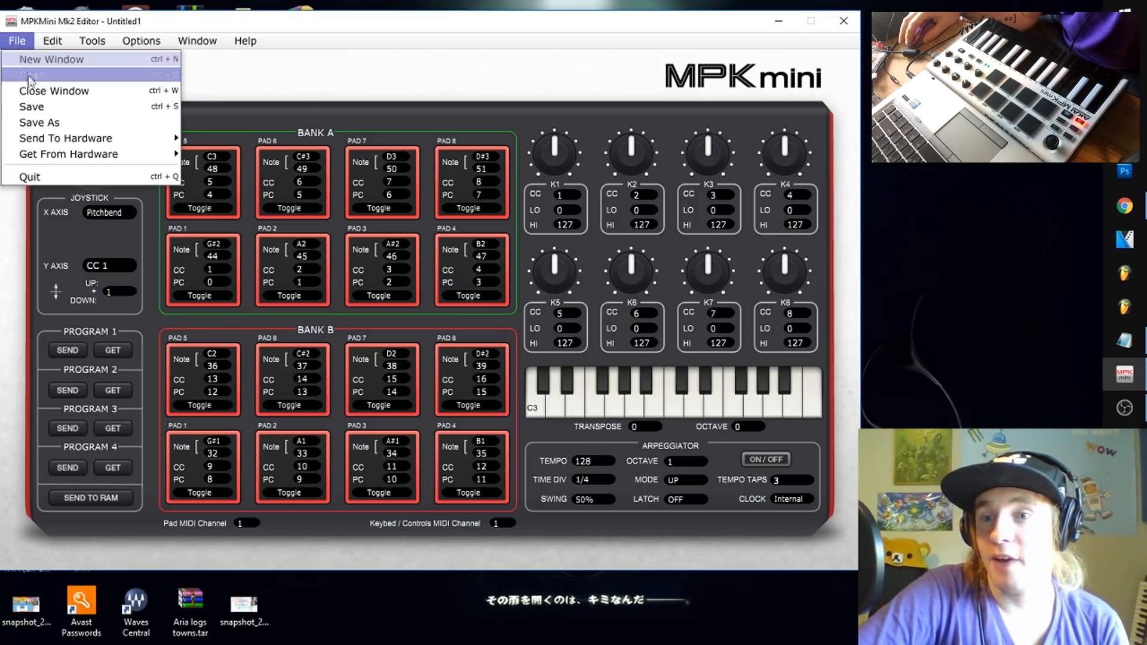
pyautogui.click(33, 76)
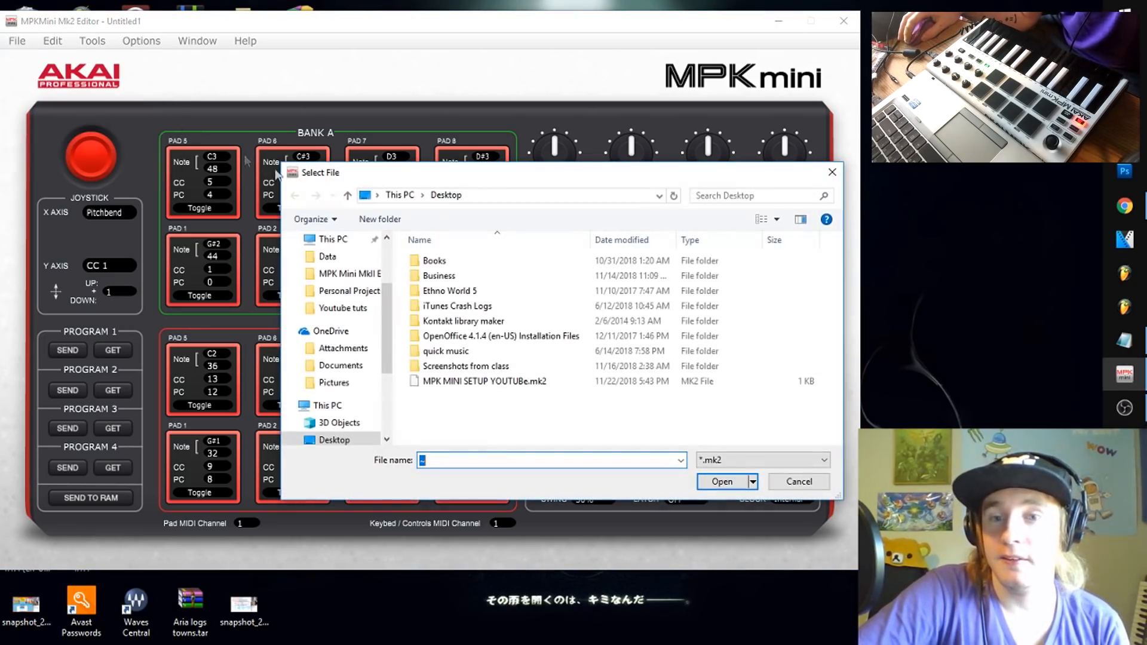
pyautogui.click(444, 385)
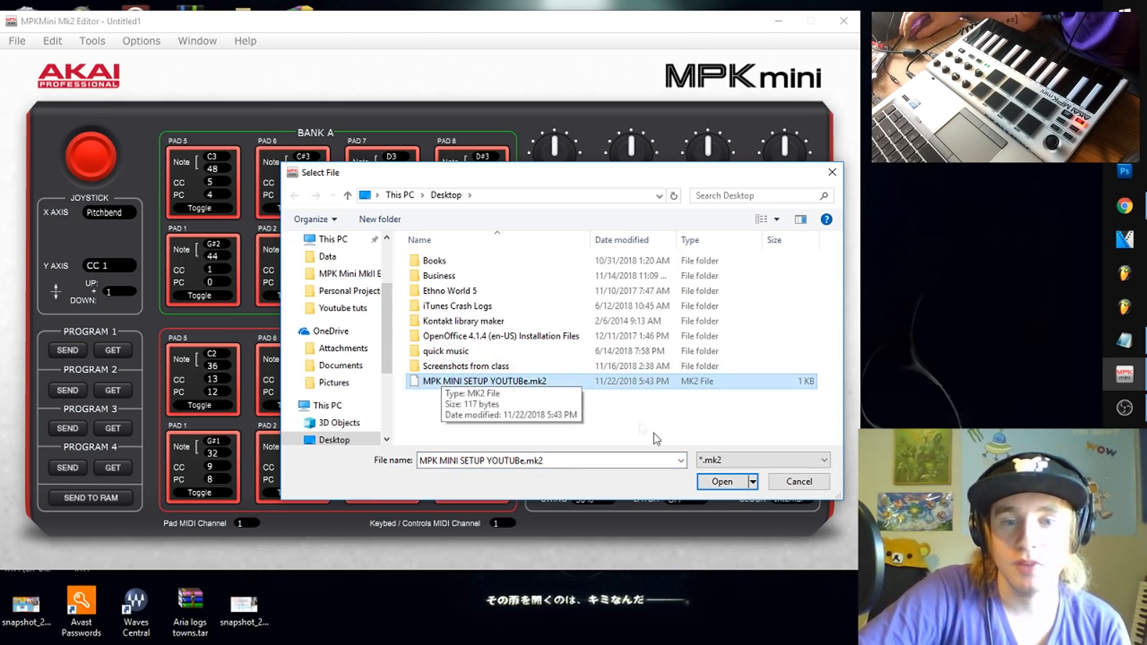
pyautogui.click(721, 482)
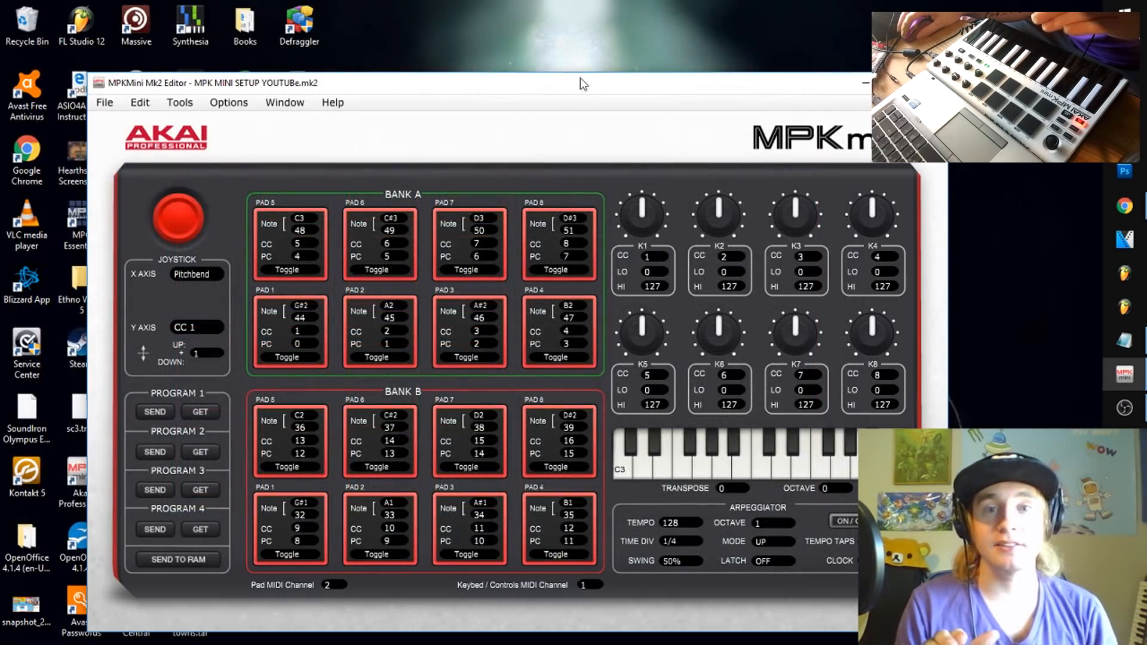
pyautogui.moveTo(580, 78); pyautogui.dragTo(542, 46)
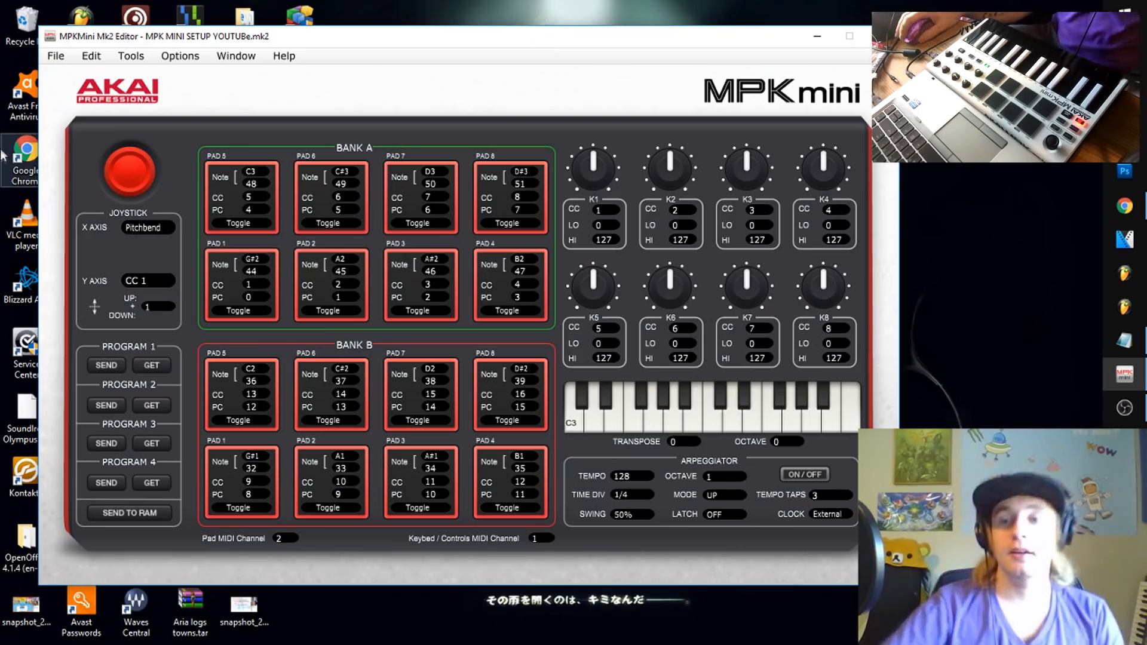
pyautogui.moveTo(351, 46); pyautogui.dragTo(317, 40)
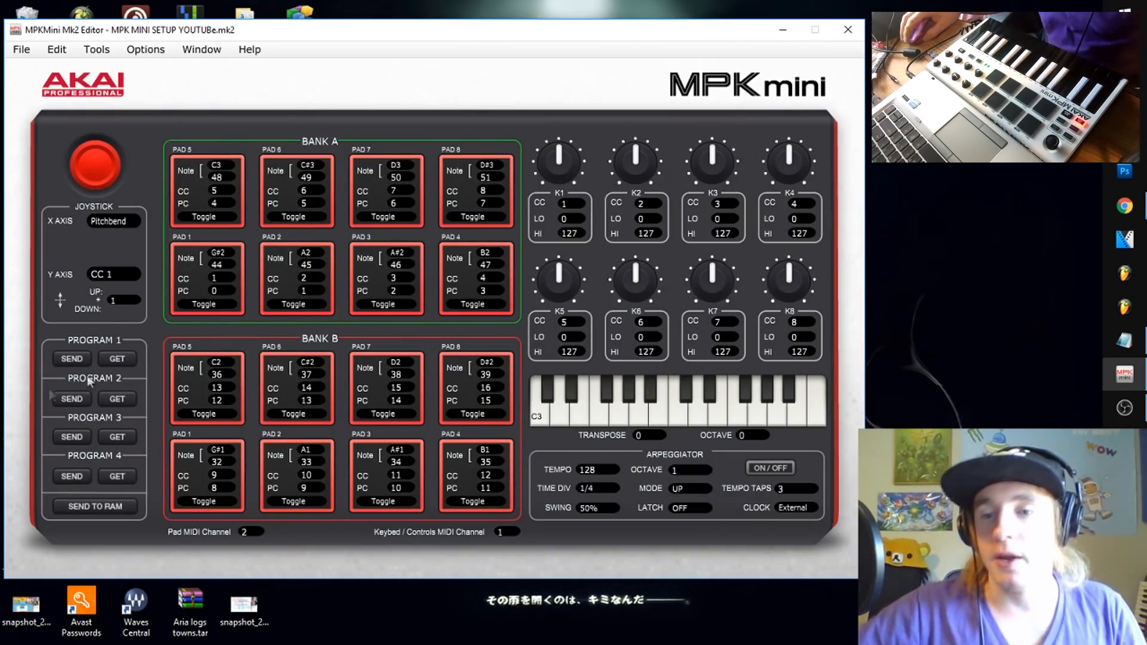
# - Get Program 1 from the hardware, selecting MPKmini2 as both the input and output device
pyautogui.click(123, 358)
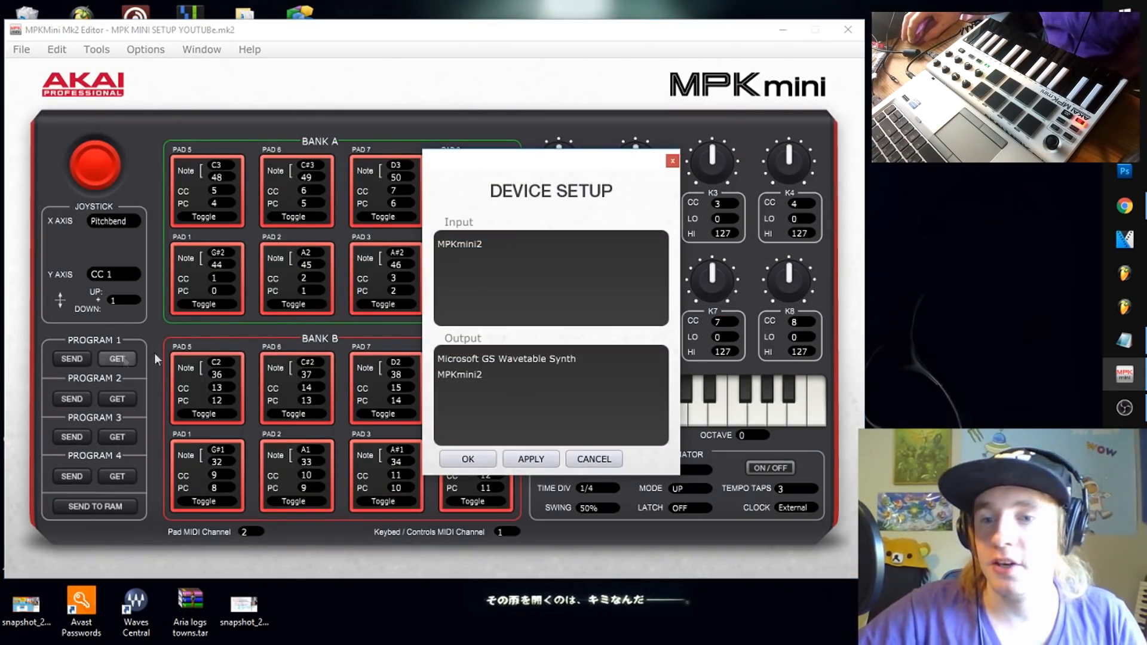
pyautogui.click(461, 240)
pyautogui.click(467, 375)
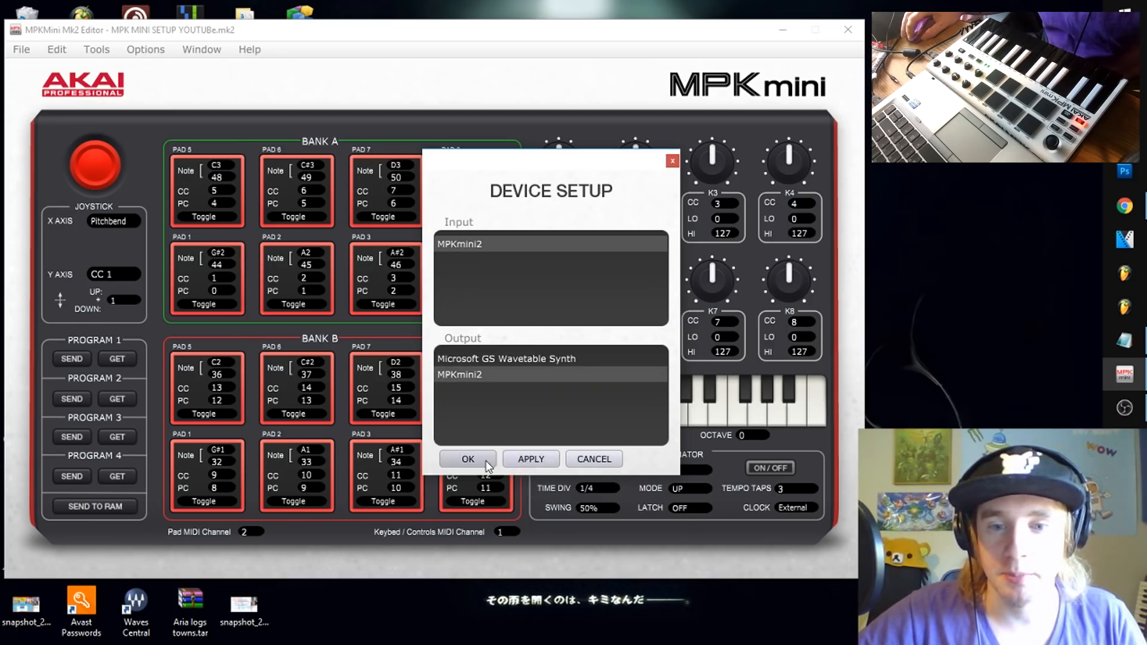
pyautogui.click(466, 460)
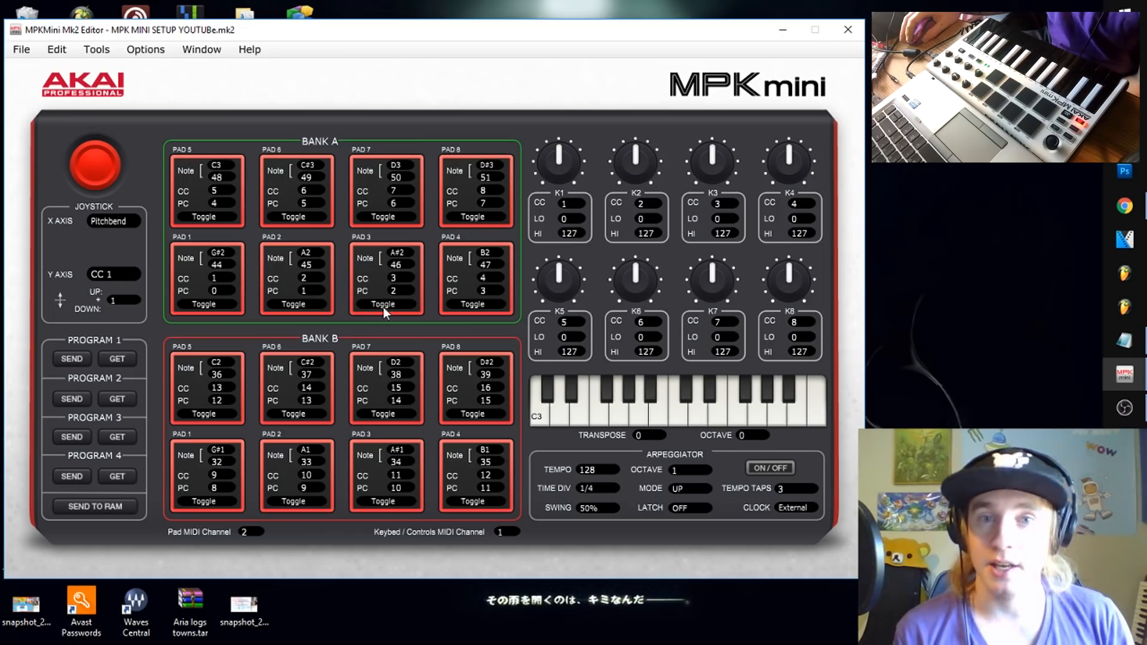
# - Retrieve Programs 2, 3 and 4 from the controller to compare their pad and knob assignments, ending on Program 1
pyautogui.click(117, 399)
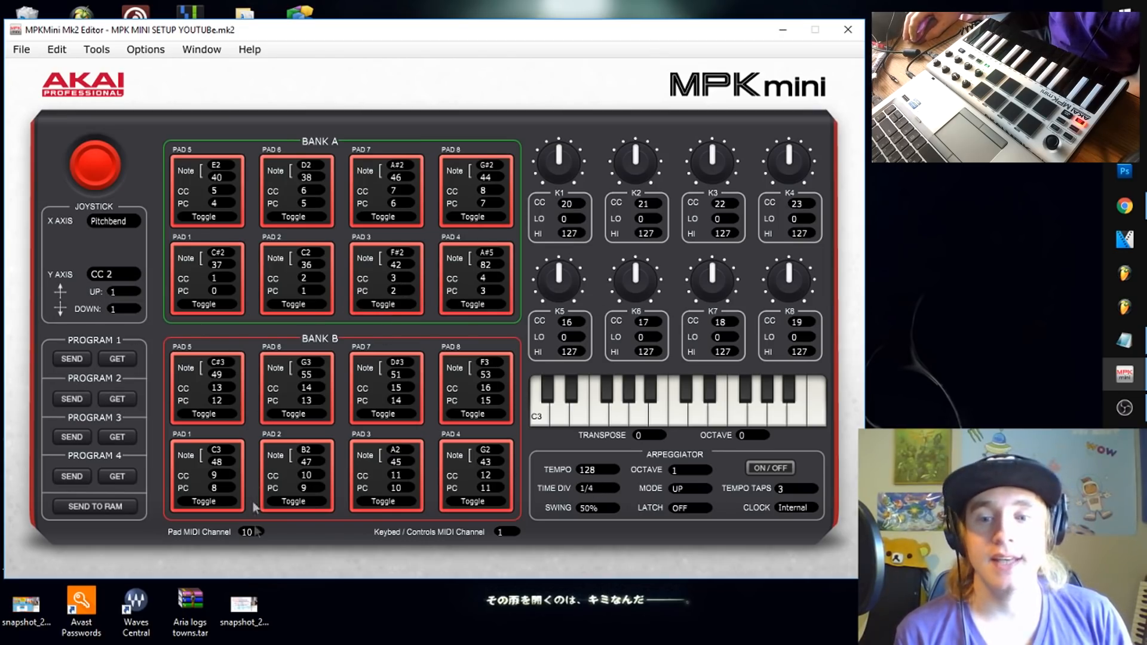
pyautogui.click(122, 358)
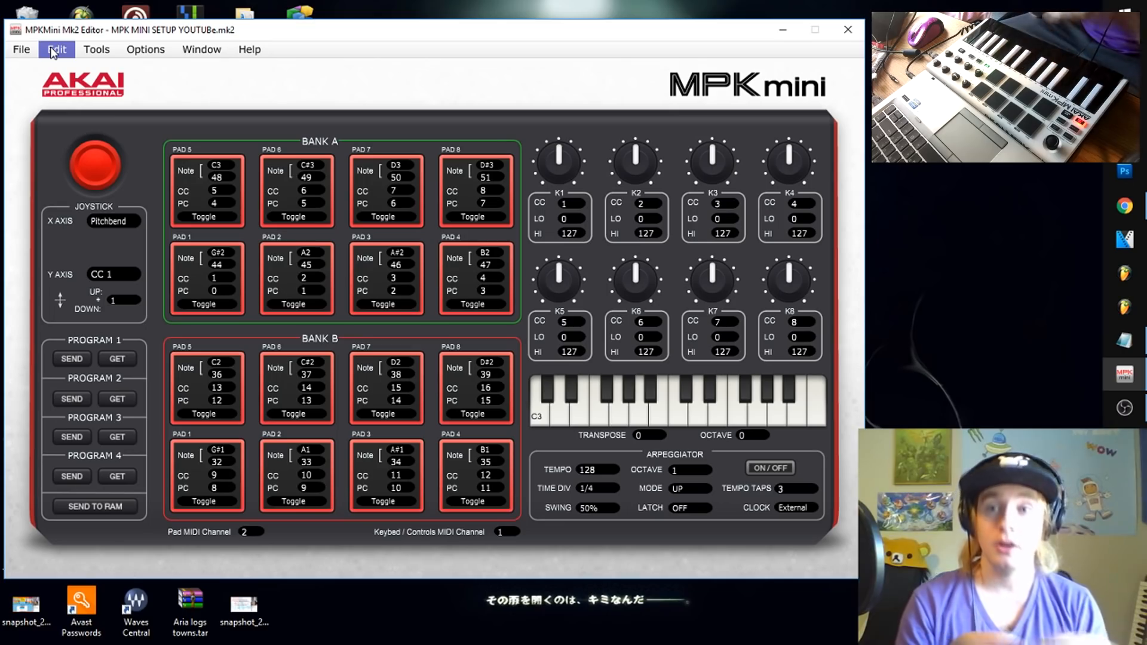
pyautogui.moveTo(157, 31); pyautogui.dragTo(233, 36)
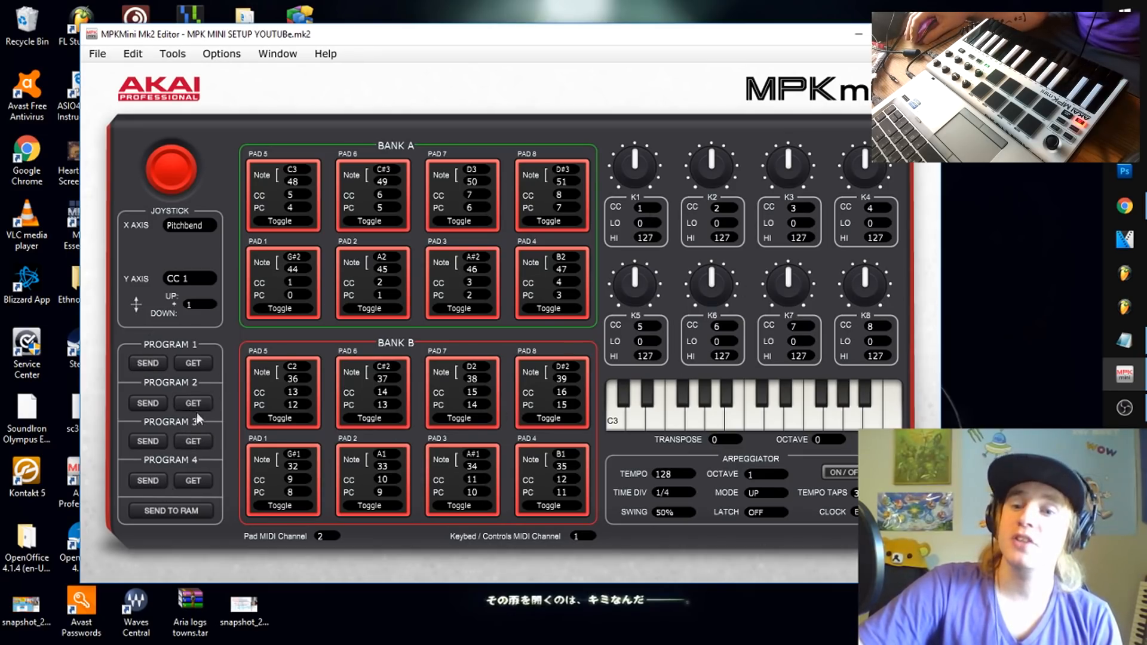
pyautogui.click(197, 441)
pyautogui.click(200, 478)
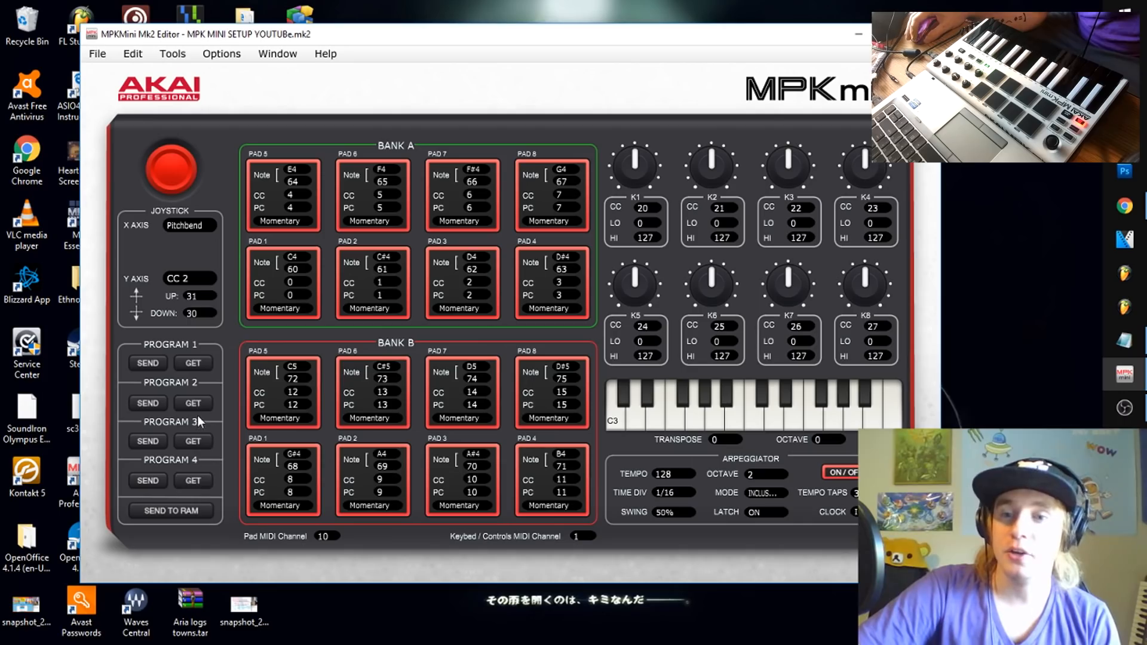
pyautogui.click(199, 441)
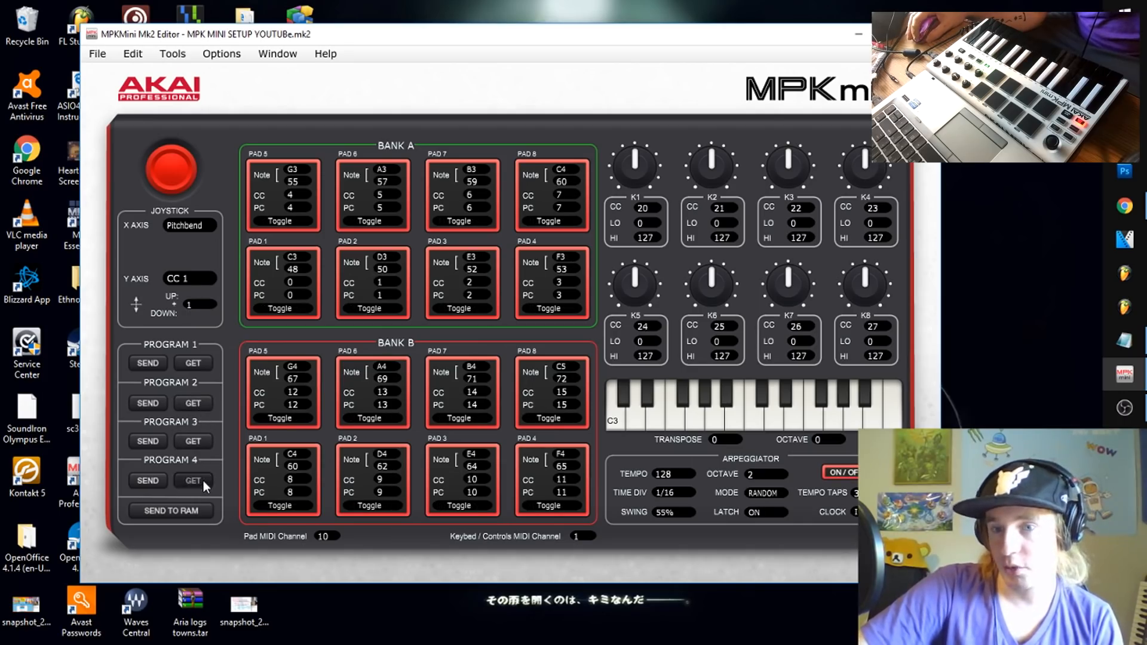
pyautogui.click(203, 481)
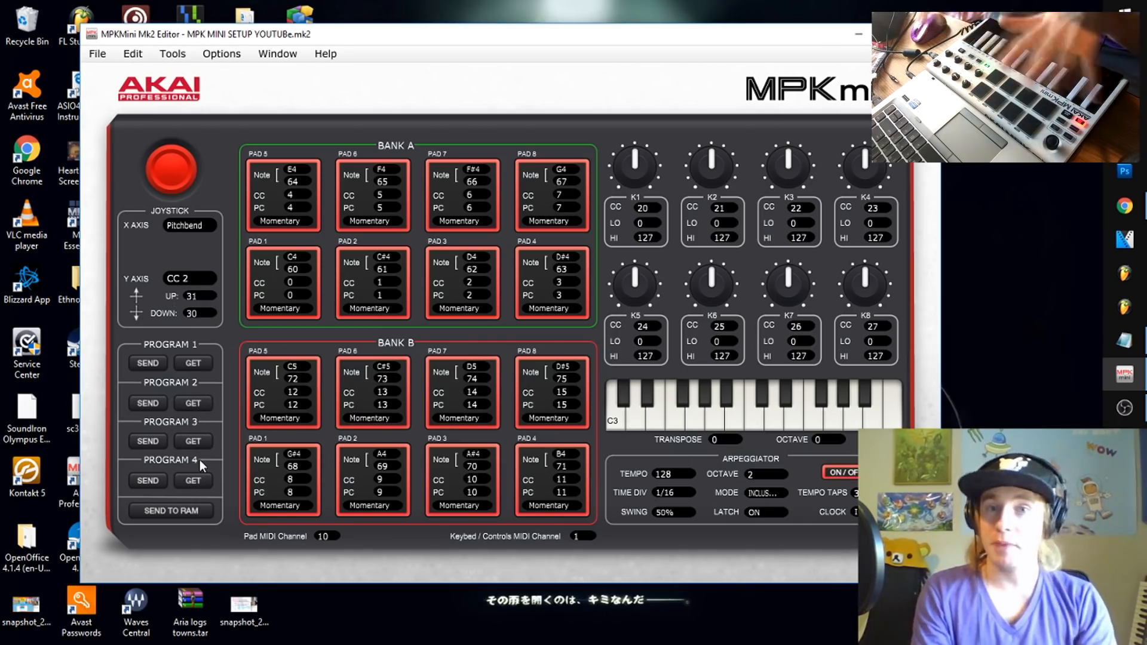
pyautogui.click(196, 365)
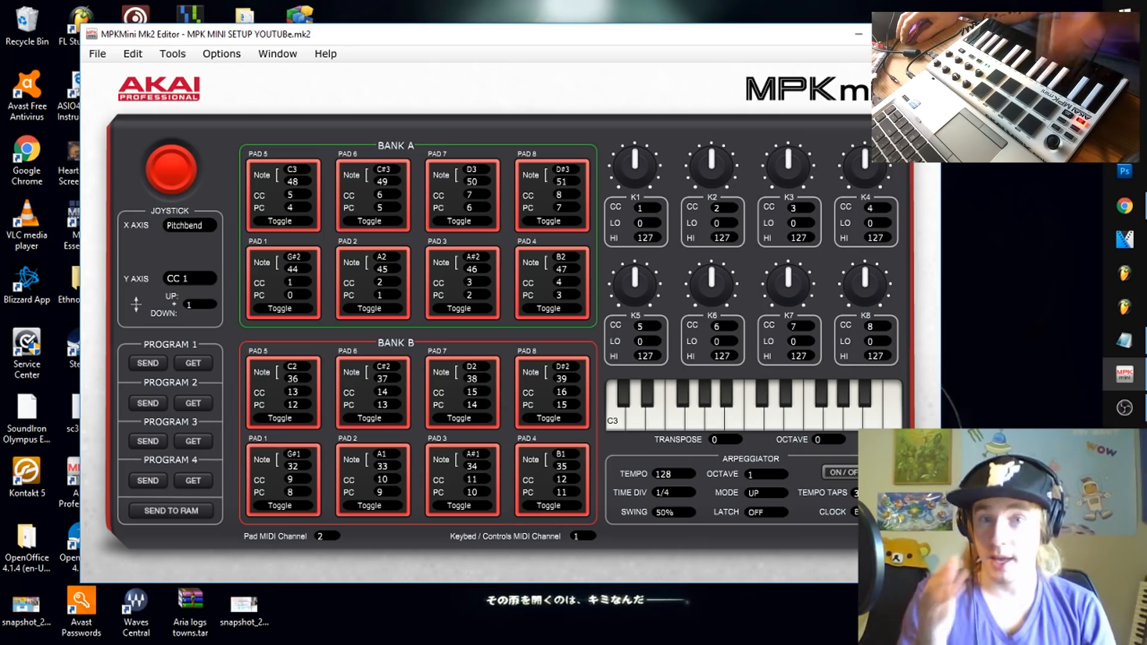
# - Close the editor and open the recent project "setting up your mpk" in FL Studio
pyautogui.click(927, 34)
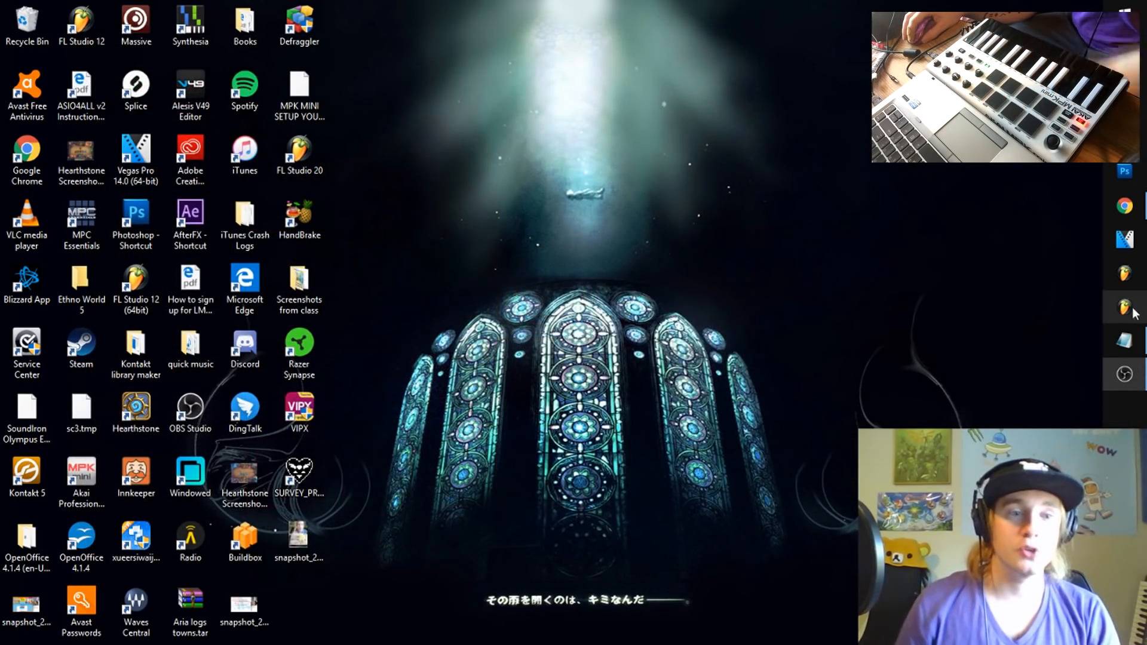
pyautogui.rightClick(1125, 307)
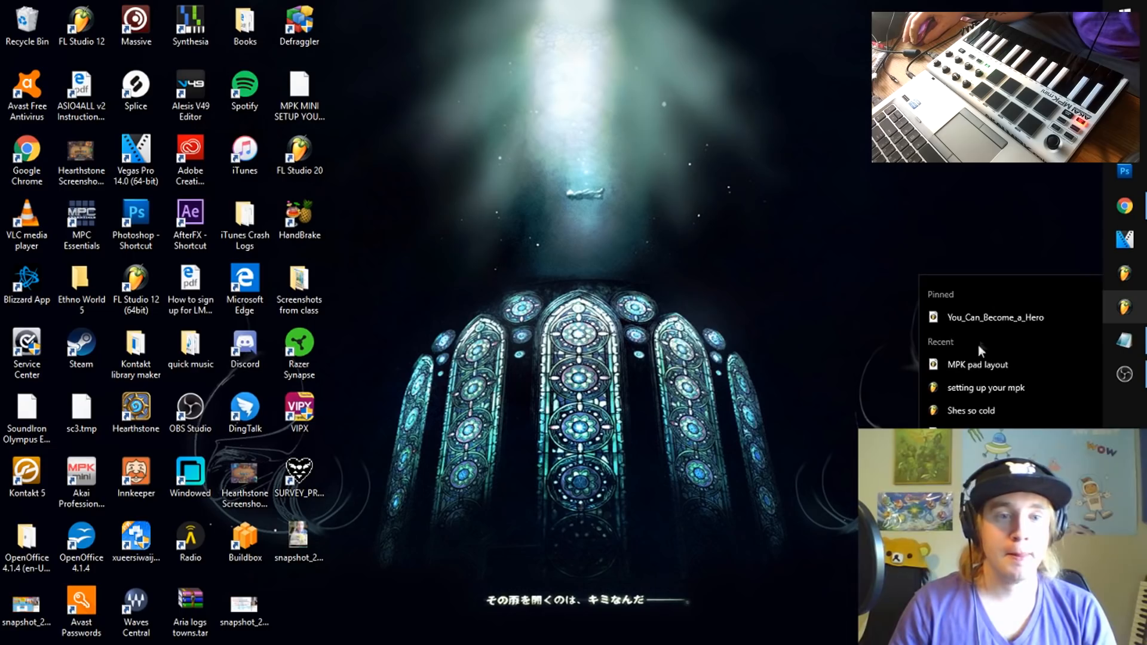
pyautogui.click(977, 389)
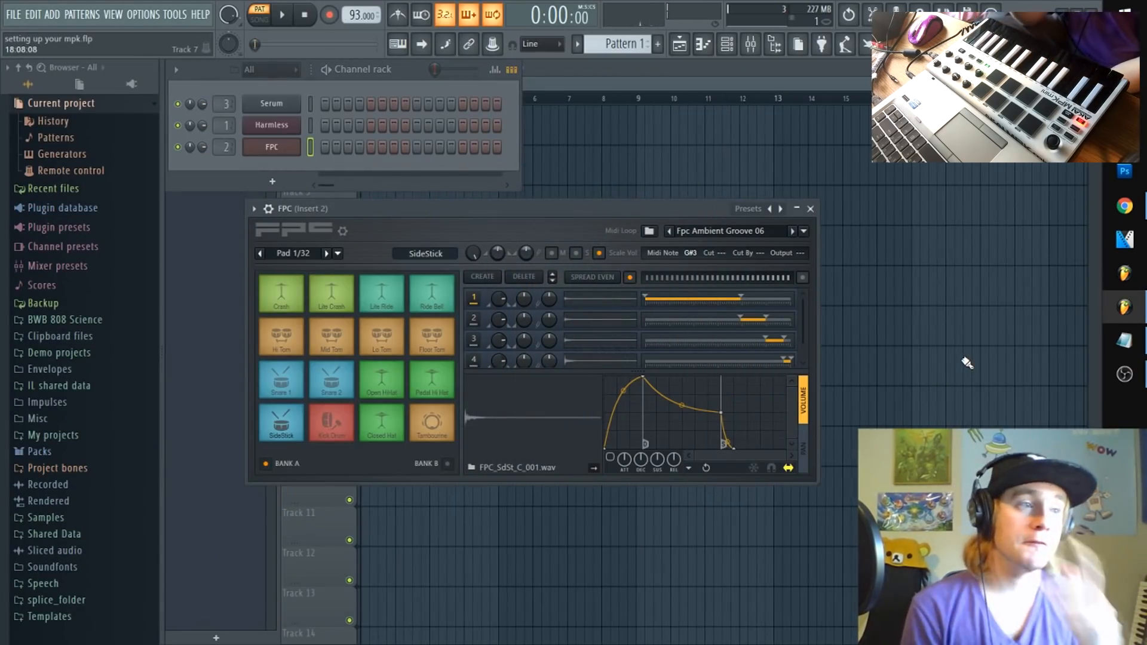
# - In the MIDI settings, select MPKmini2 as the output device with MIDI clock as the synchronization type
pyautogui.click(142, 15)
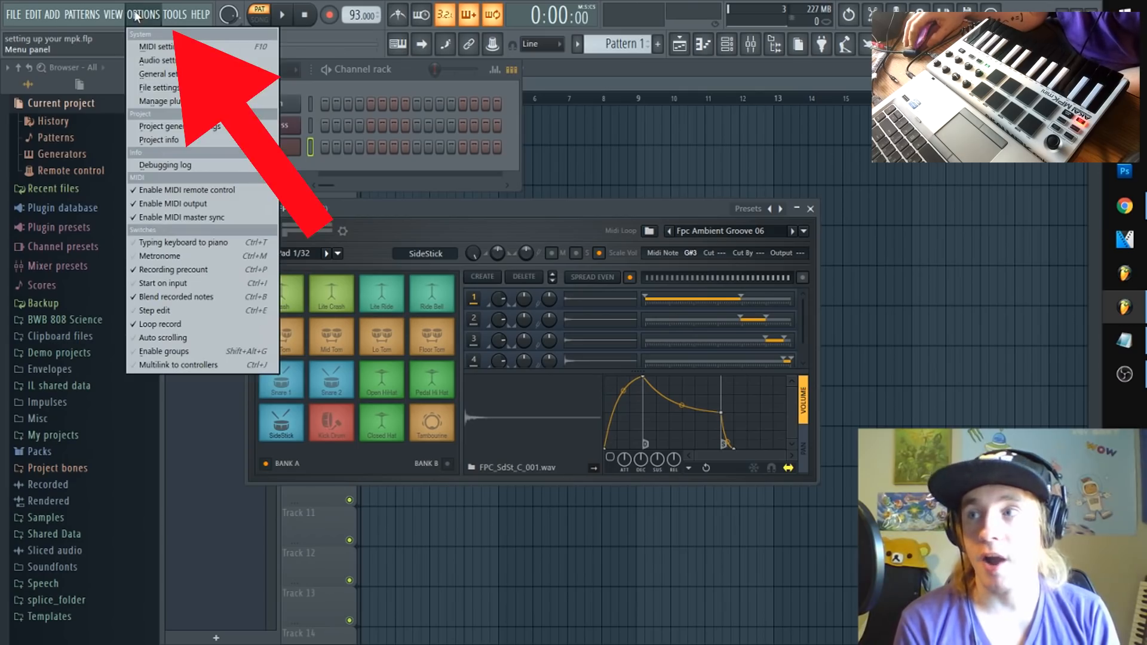
pyautogui.click(174, 47)
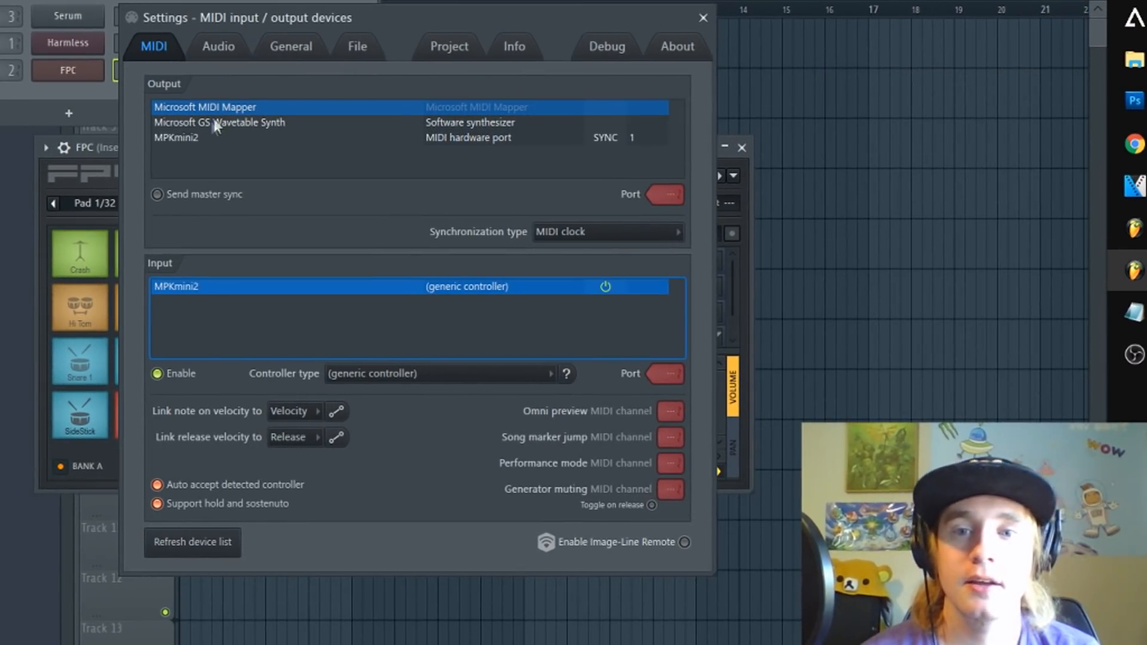
pyautogui.click(206, 135)
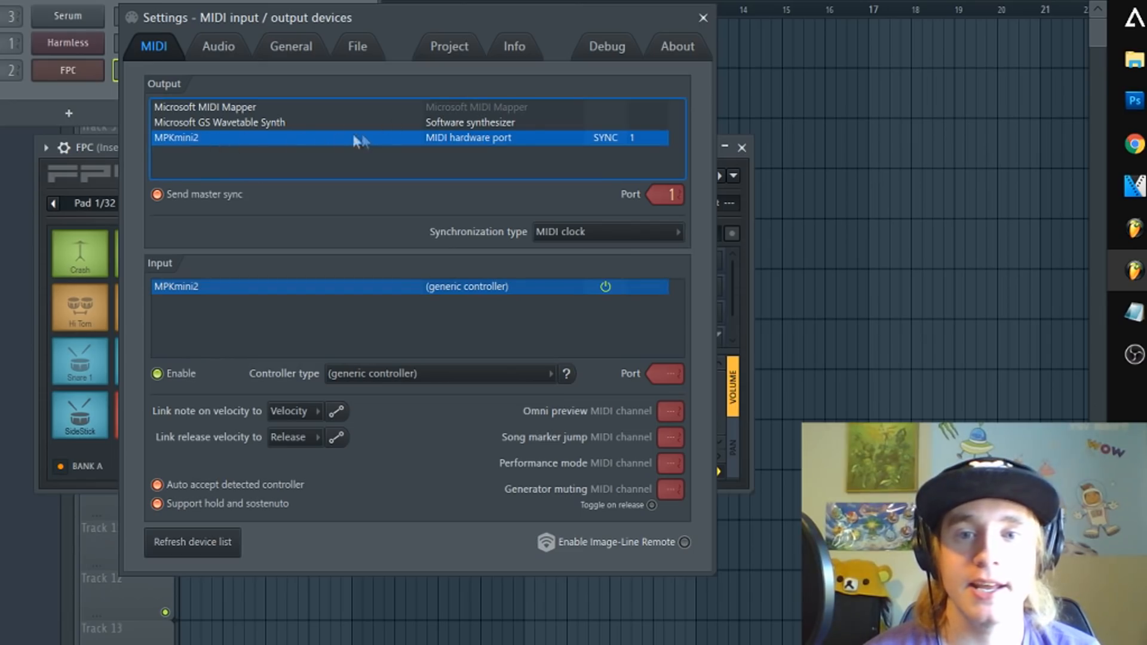
pyautogui.scroll(-1, 668, 194)
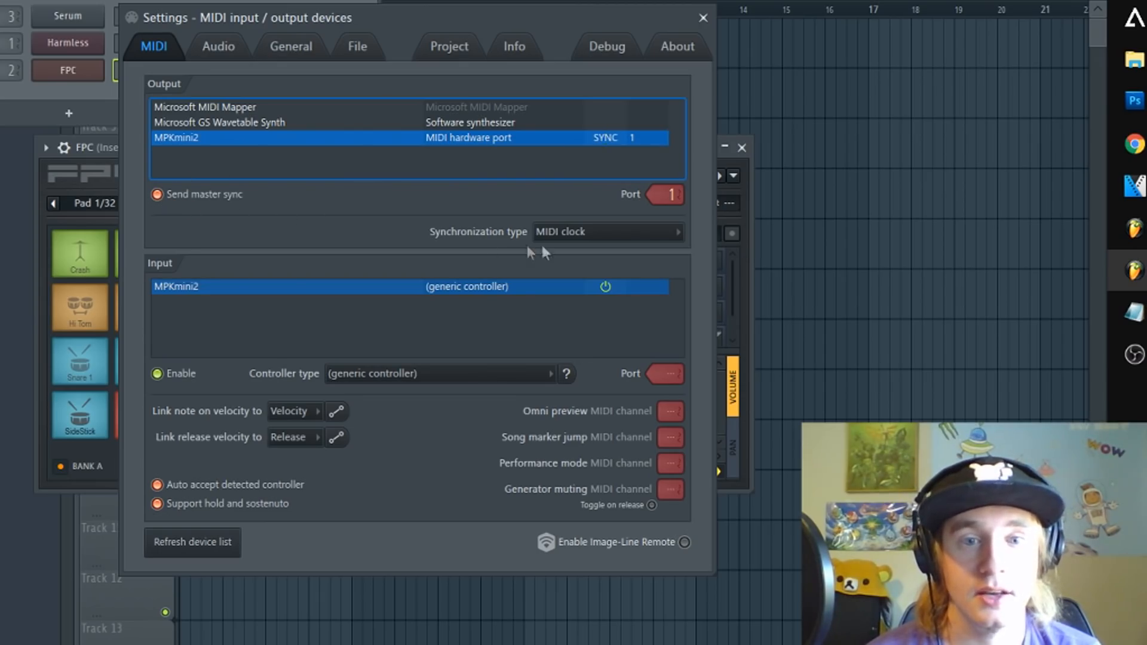
pyautogui.click(579, 235)
pyautogui.click(568, 251)
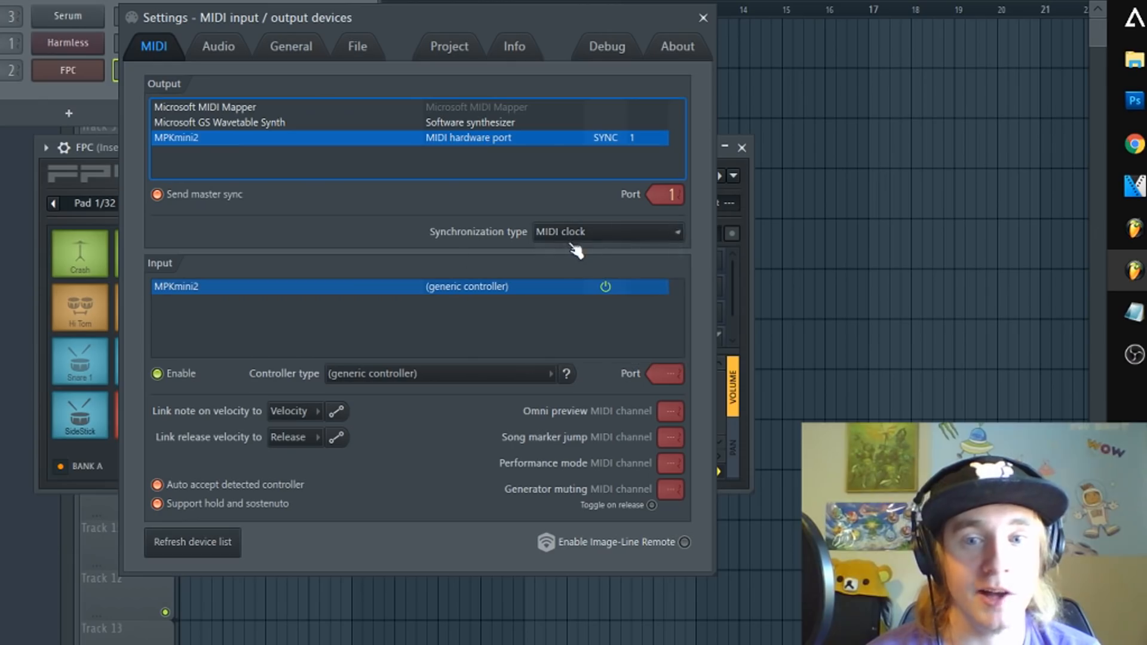
# - Select the MPKmini2 input device, disable it and enable it again
pyautogui.click(604, 287)
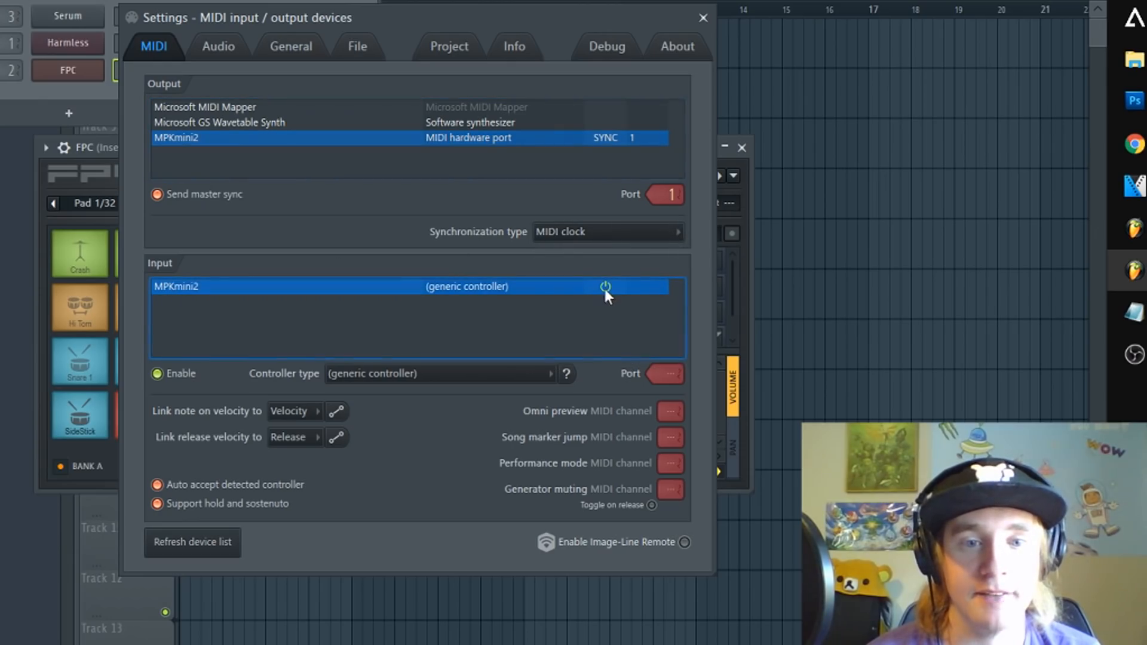
pyautogui.click(159, 374)
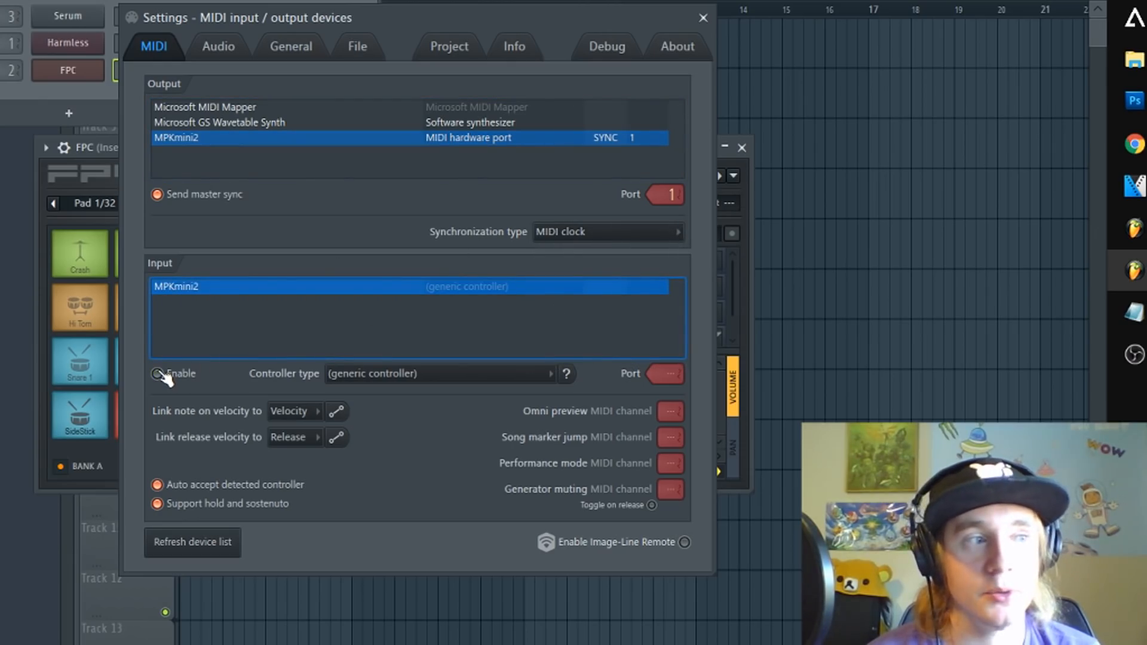
pyautogui.click(158, 374)
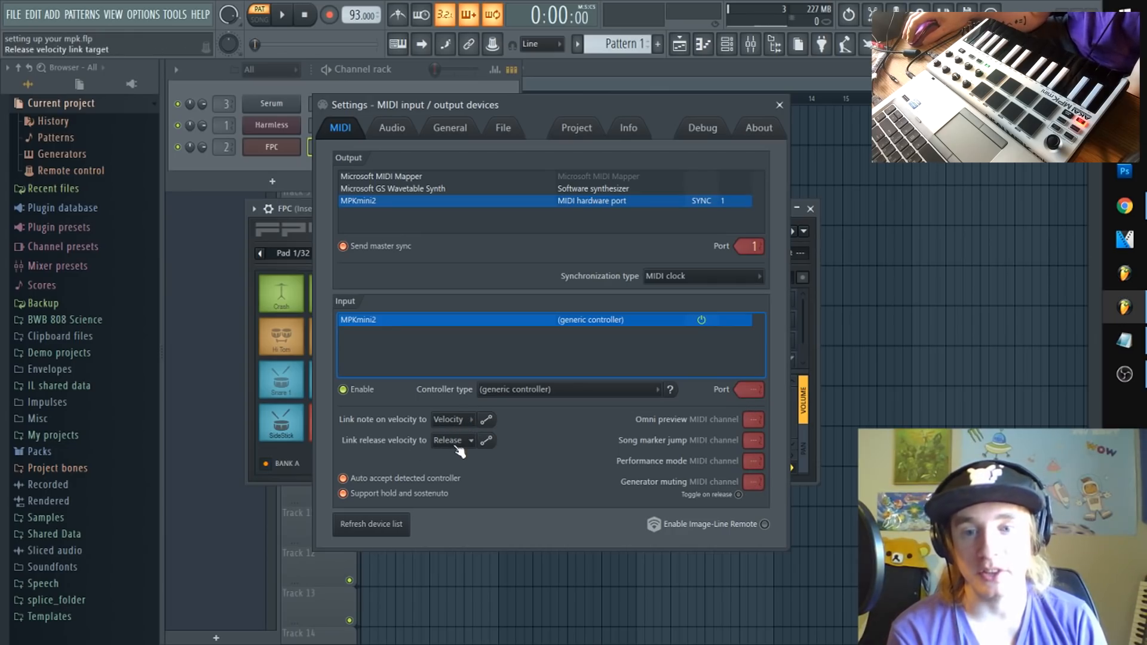
# - In the audio settings, try an FL Studio ASIO buffer length of 2048, and set it back to 256
pyautogui.click(408, 130)
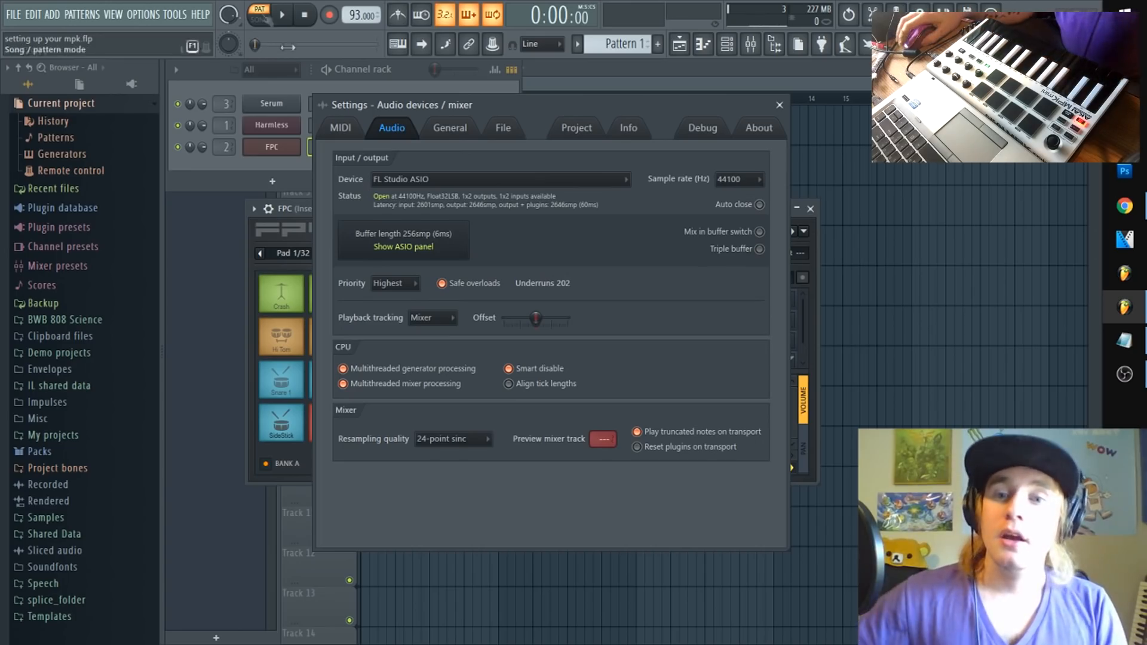
pyautogui.click(425, 242)
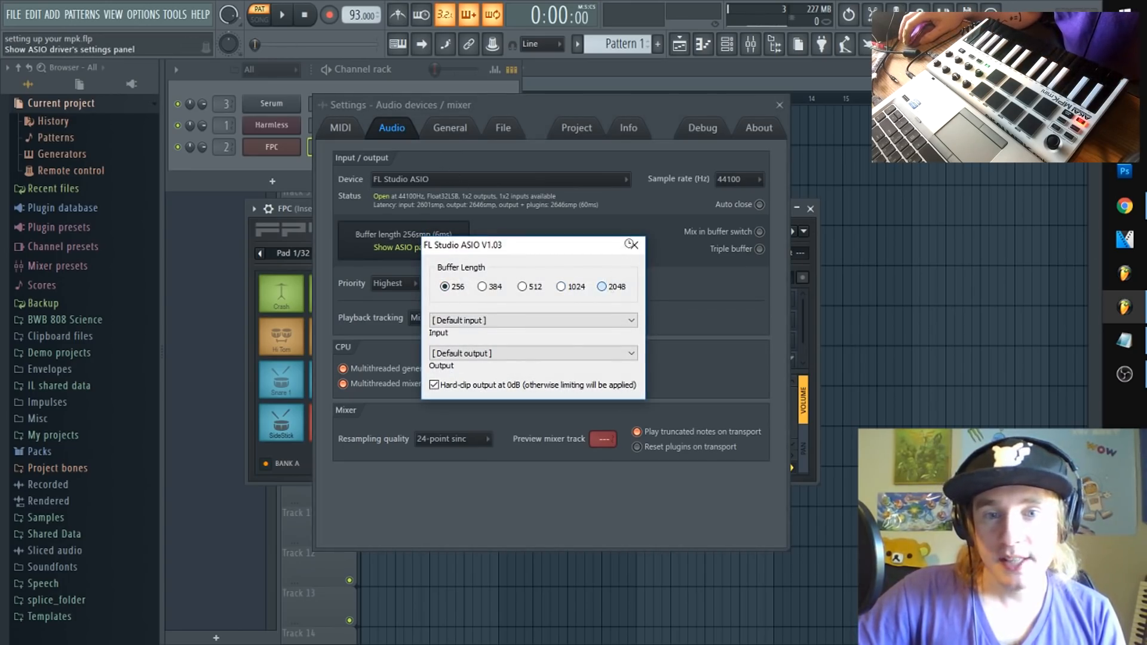
pyautogui.click(634, 245)
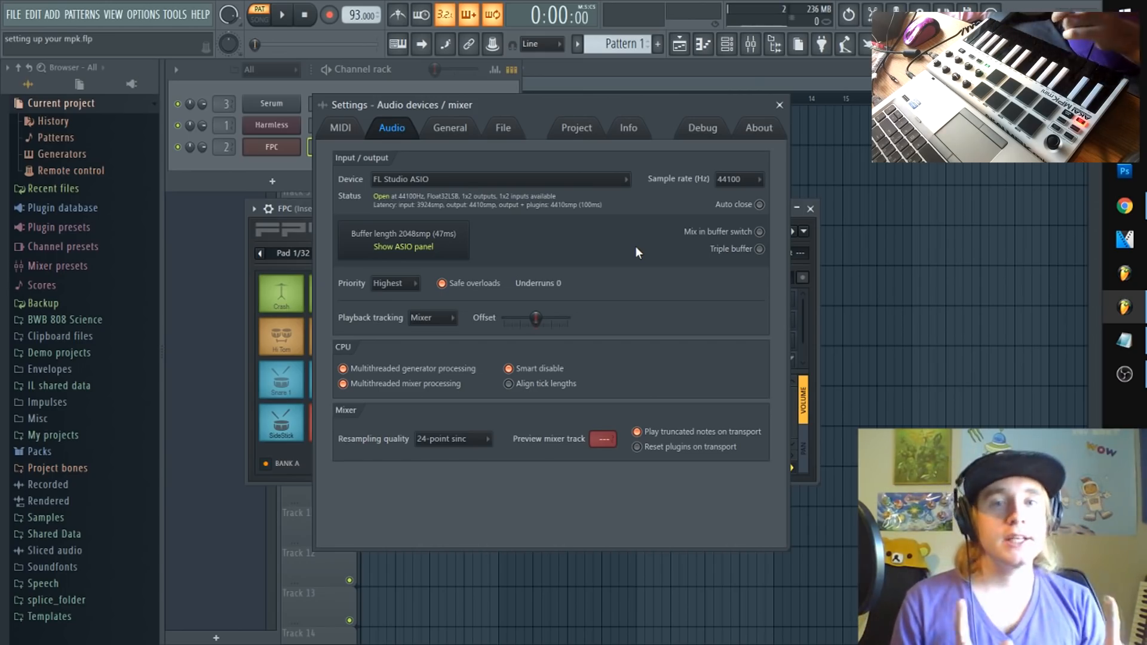
pyautogui.click(453, 246)
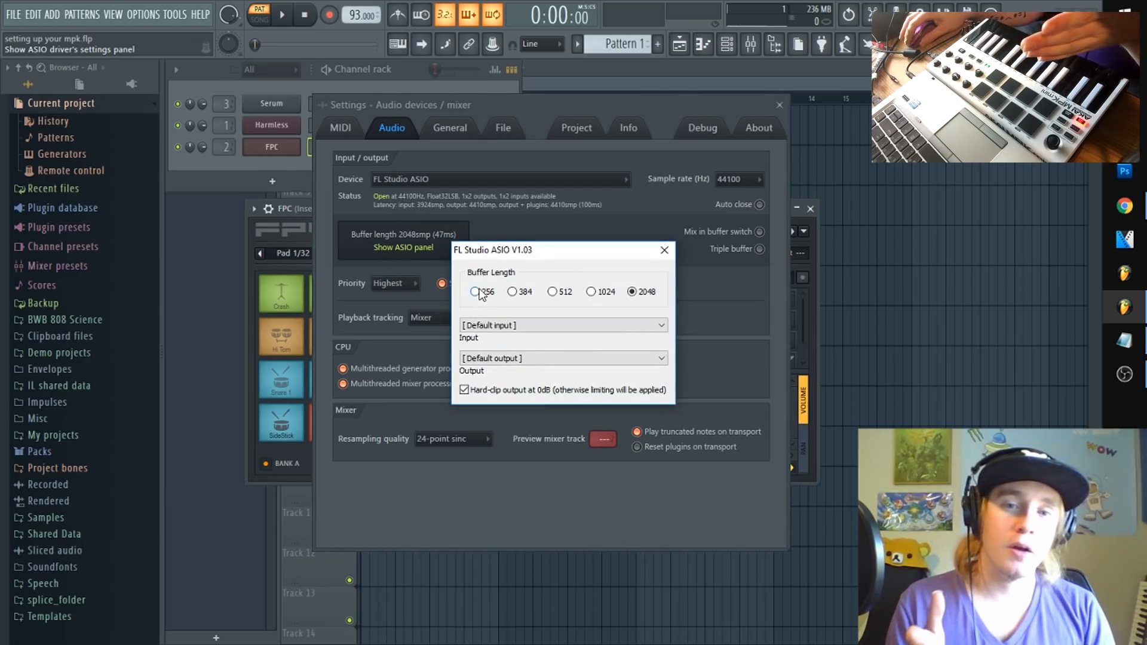
pyautogui.click(476, 293)
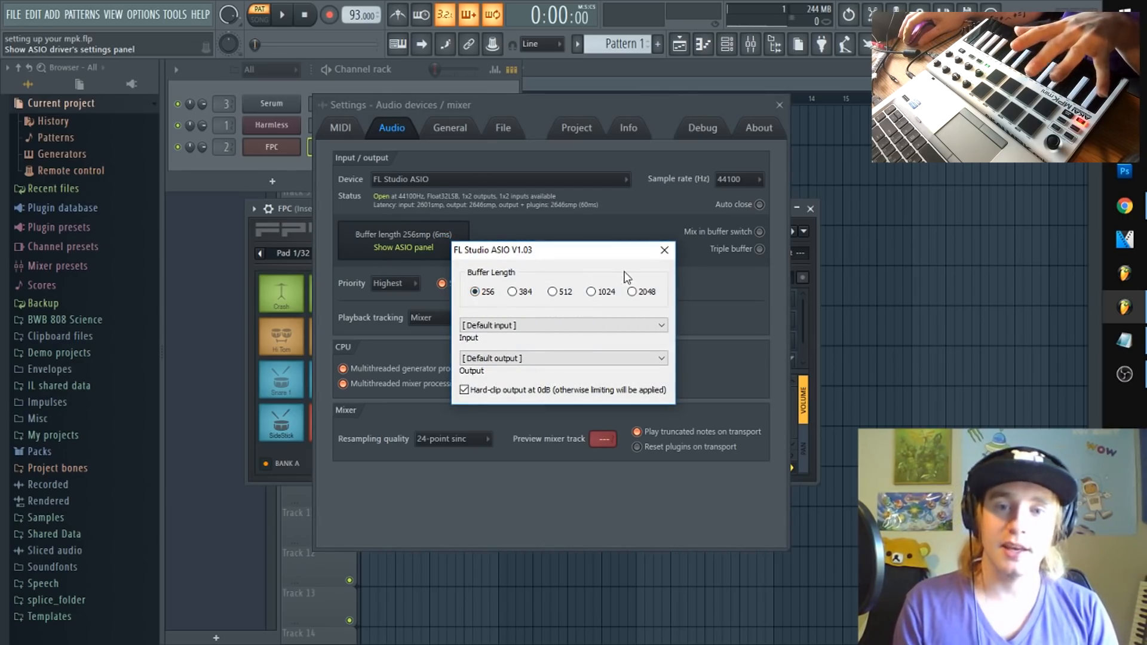
# - Close the ASIO panel, and close the settings window after a look through the MIDI, Audio and General pages
pyautogui.click(664, 250)
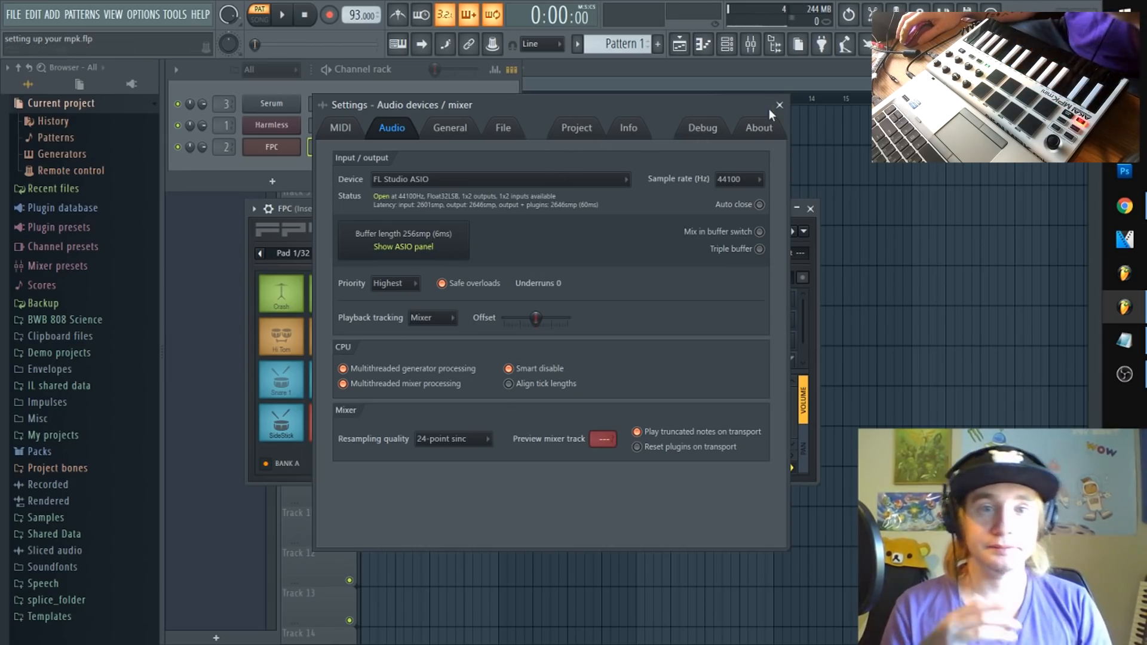
pyautogui.click(340, 128)
pyautogui.click(392, 127)
pyautogui.click(440, 132)
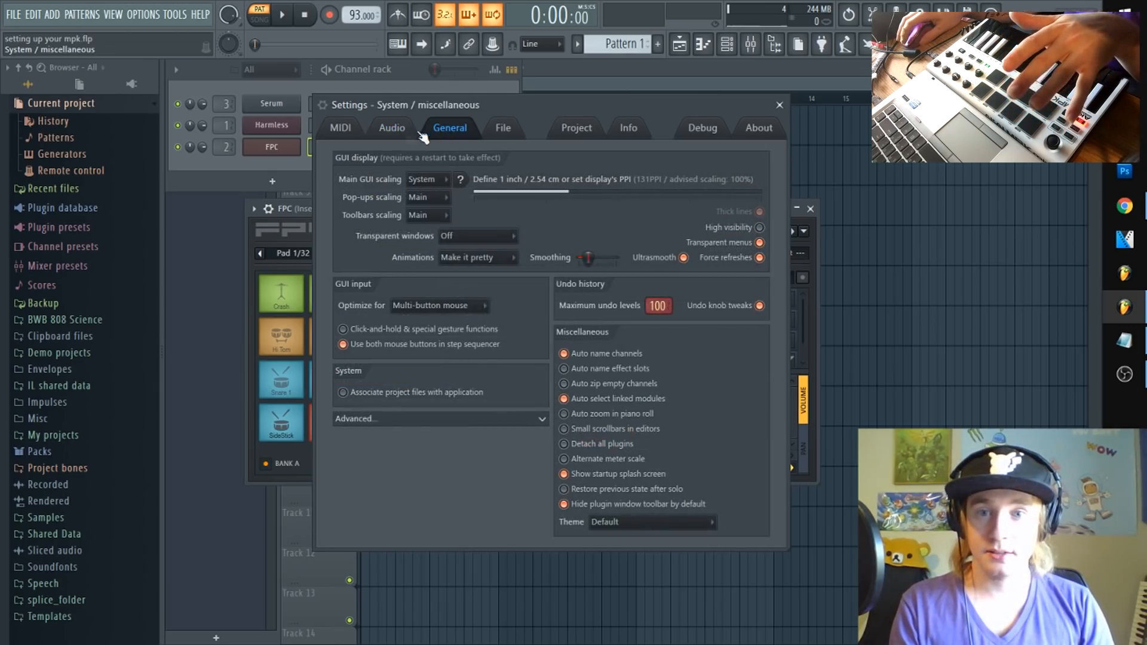
pyautogui.click(358, 131)
pyautogui.click(779, 106)
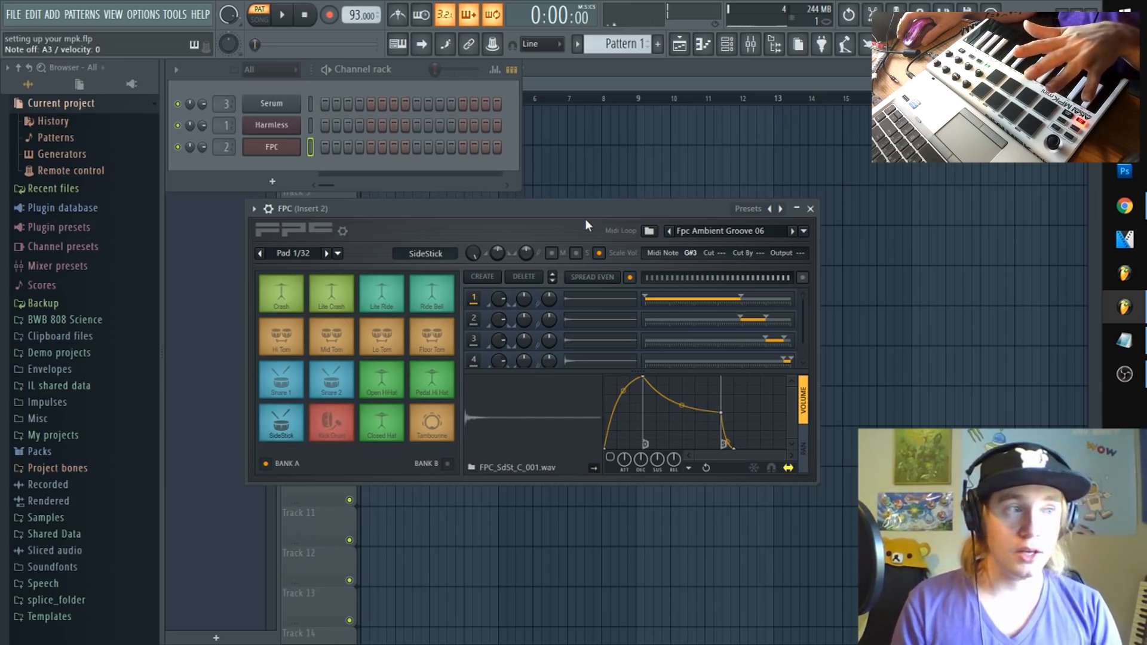
# - View the list of plugins for a new channel, checking the FPC entry in the Drum category
pyautogui.click(273, 179)
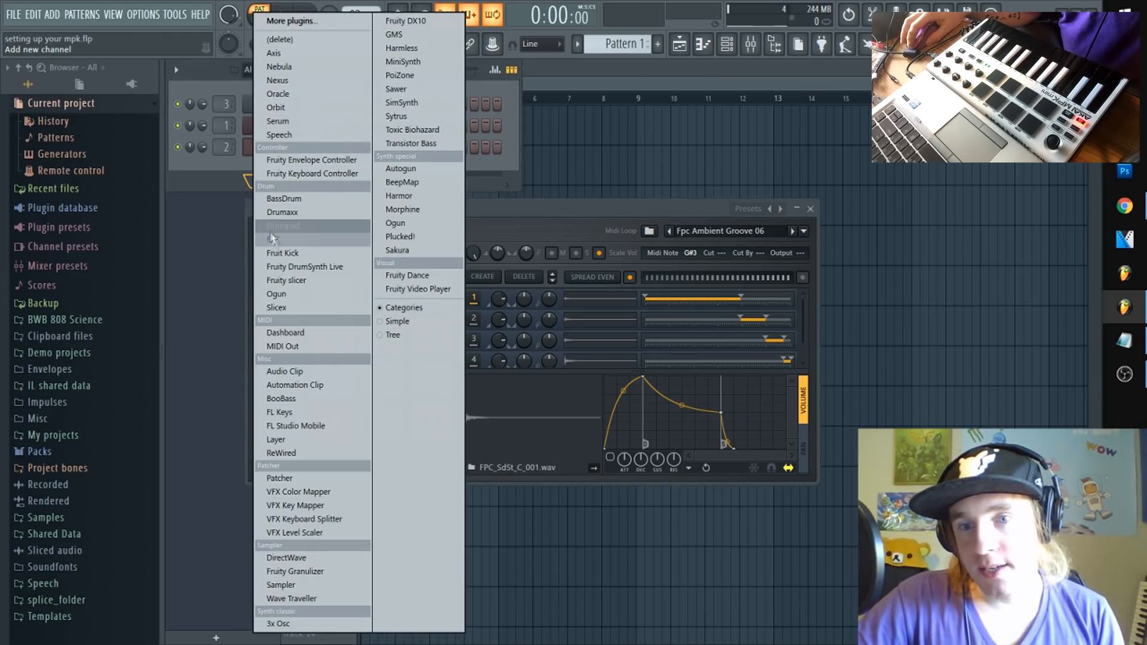
pyautogui.click(230, 175)
pyautogui.click(260, 181)
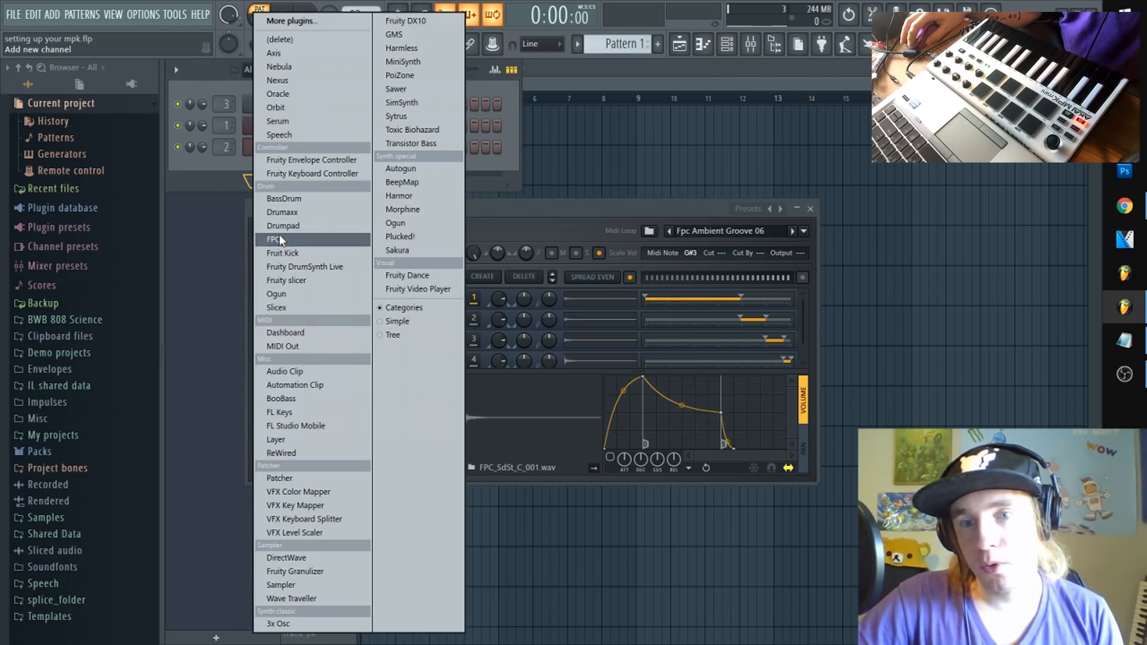
pyautogui.click(260, 151)
pyautogui.click(262, 151)
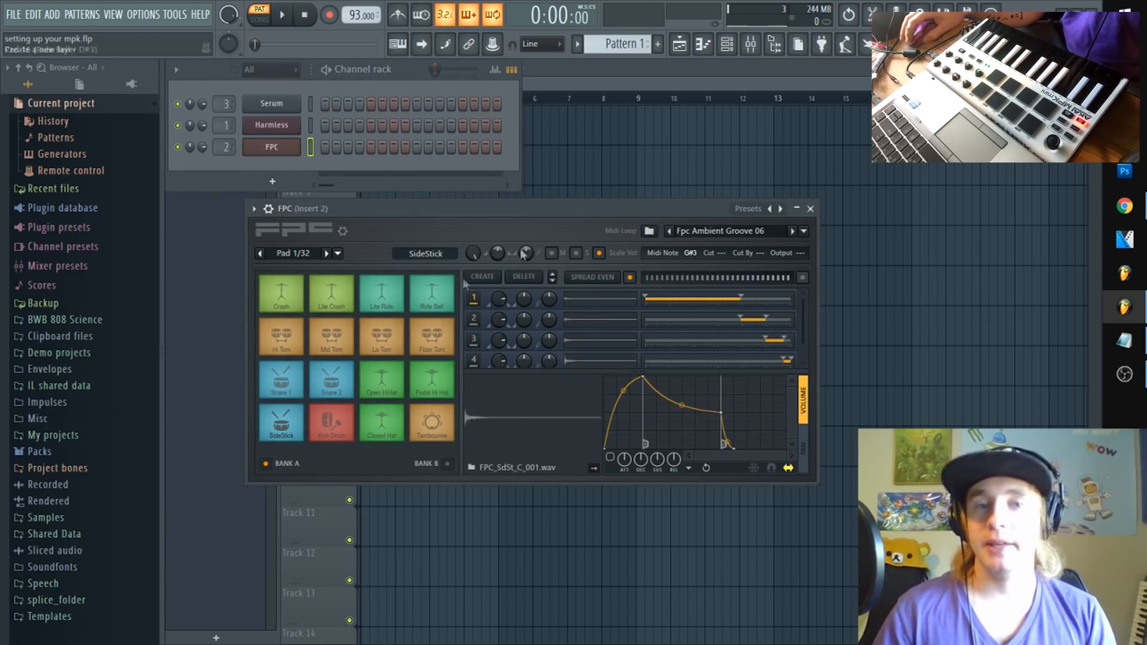
# - Load FPC's Empty preset and place the "Ayy populat chant" sample from the Music > Samples folder on pad 5
pyautogui.rightClick(785, 217)
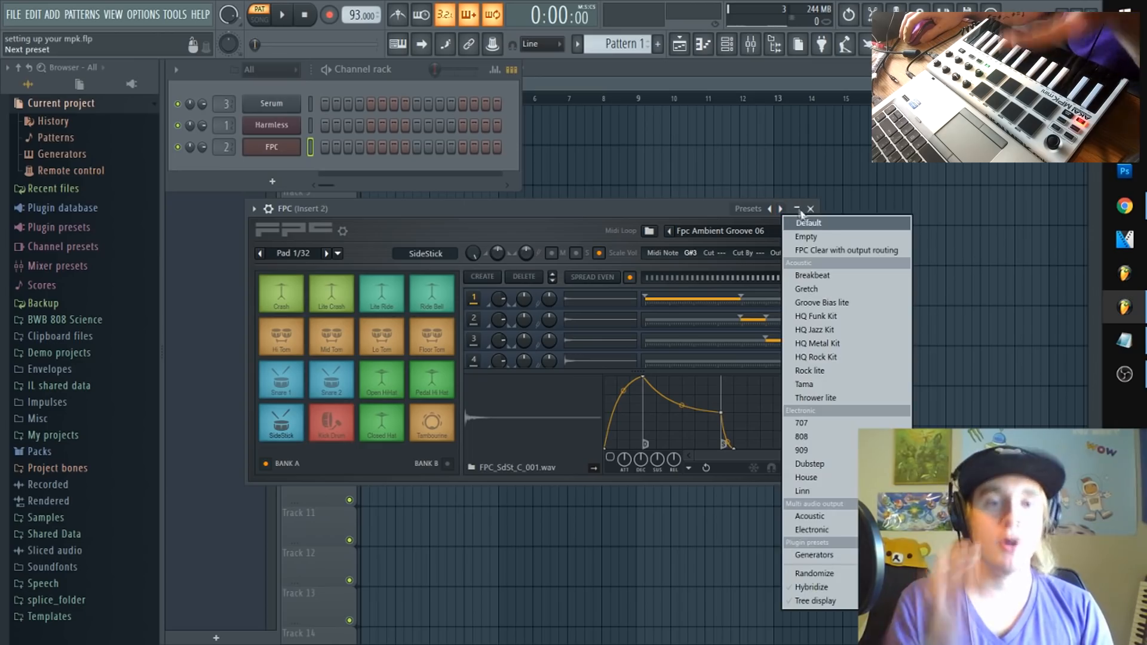
pyautogui.click(821, 237)
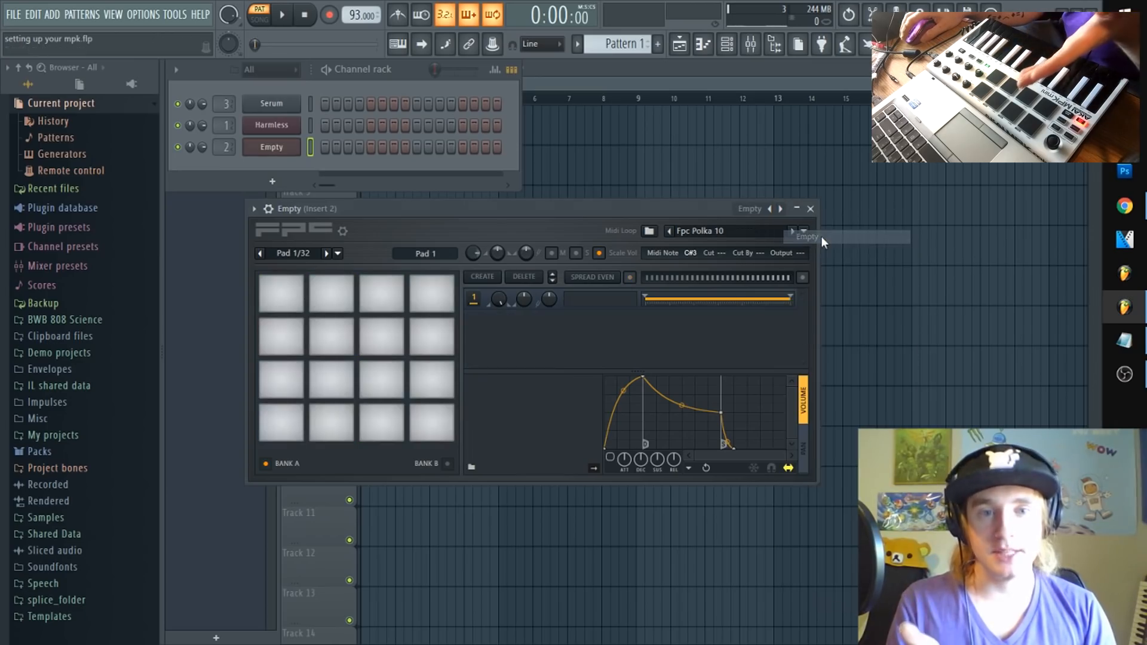
pyautogui.click(1139, 148)
pyautogui.moveTo(682, 165); pyautogui.dragTo(579, 137)
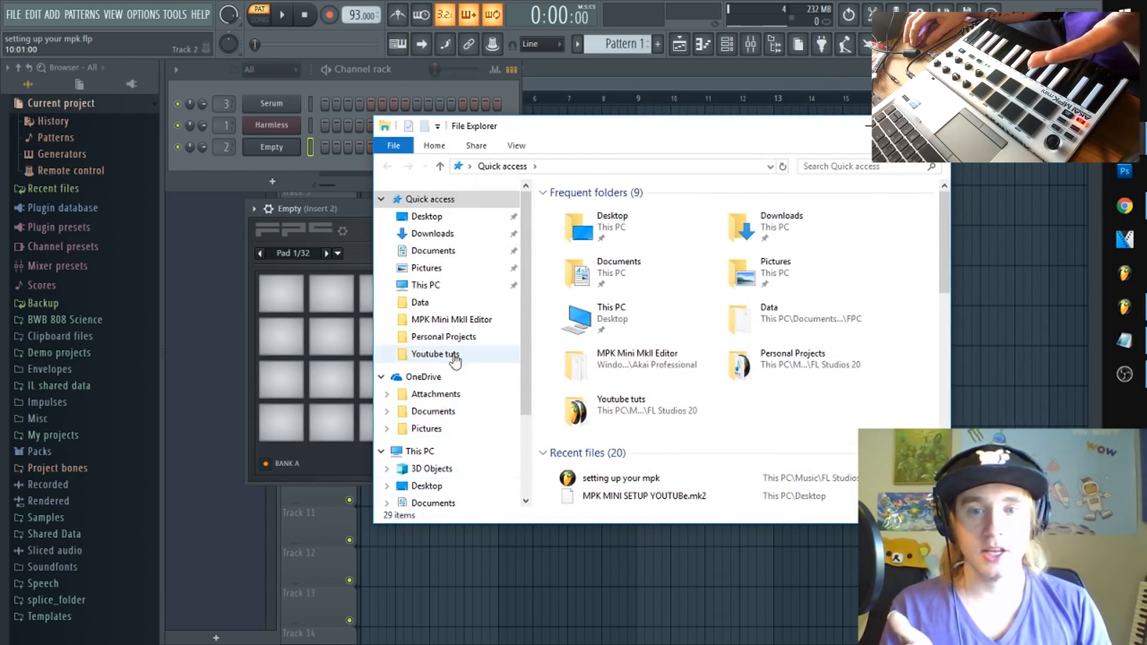
pyautogui.scroll(-2, 419, 371)
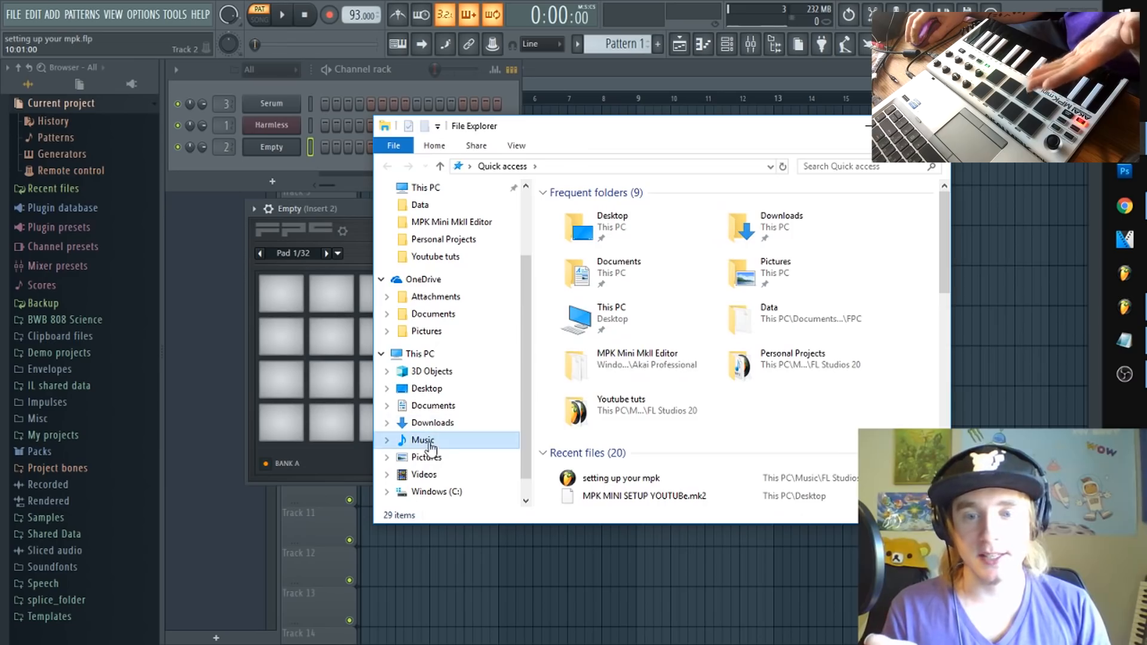
pyautogui.click(422, 440)
pyautogui.scroll(-4, 635, 329)
pyautogui.doubleClick(576, 390)
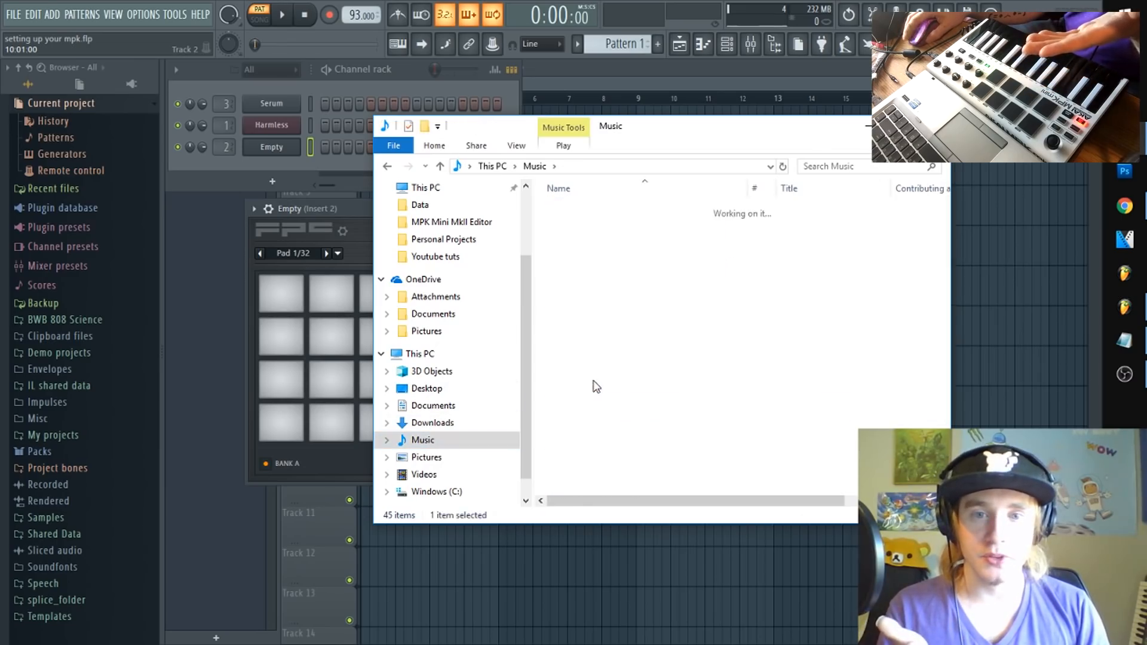
pyautogui.scroll(-10, 576, 359)
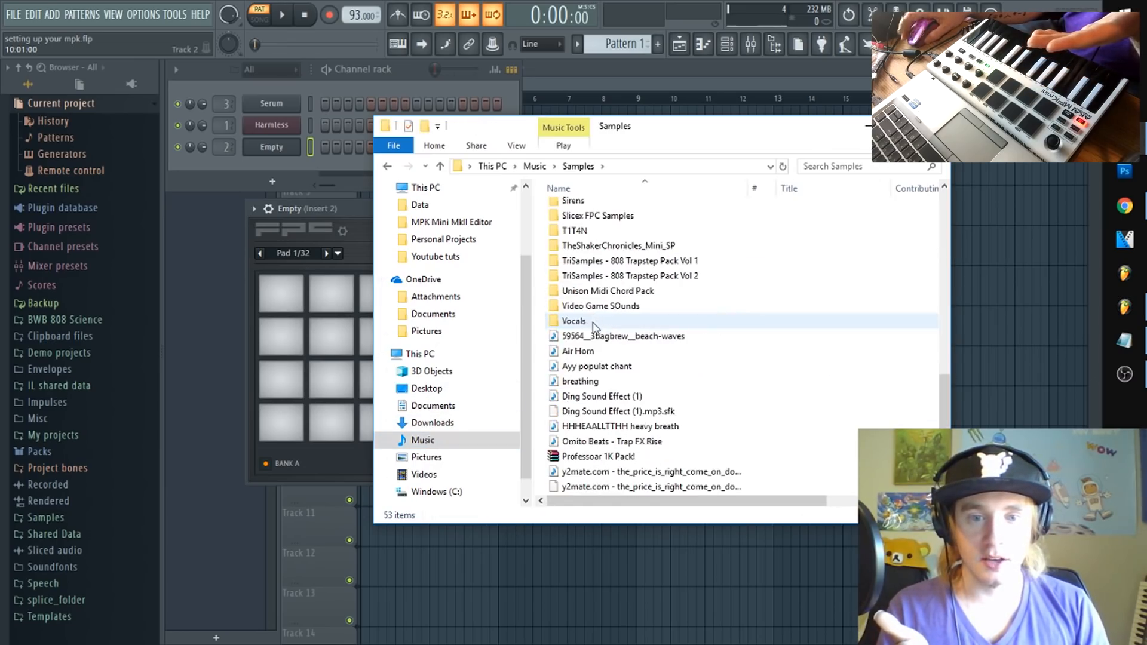
pyautogui.moveTo(583, 367); pyautogui.dragTo(293, 391)
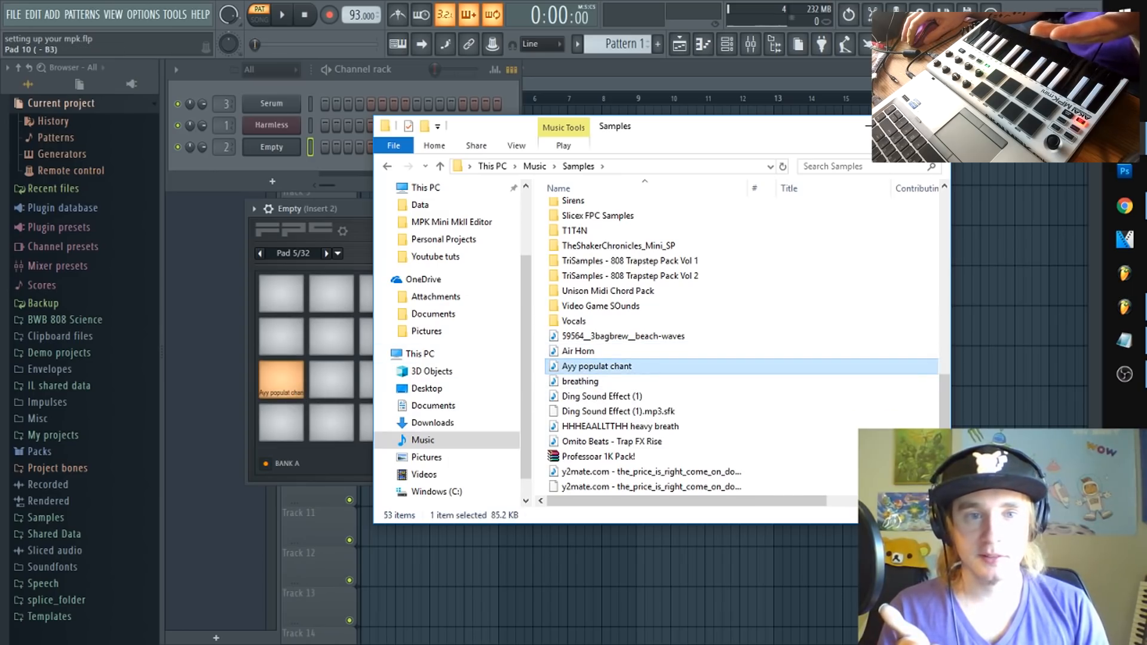
pyautogui.click(934, 125)
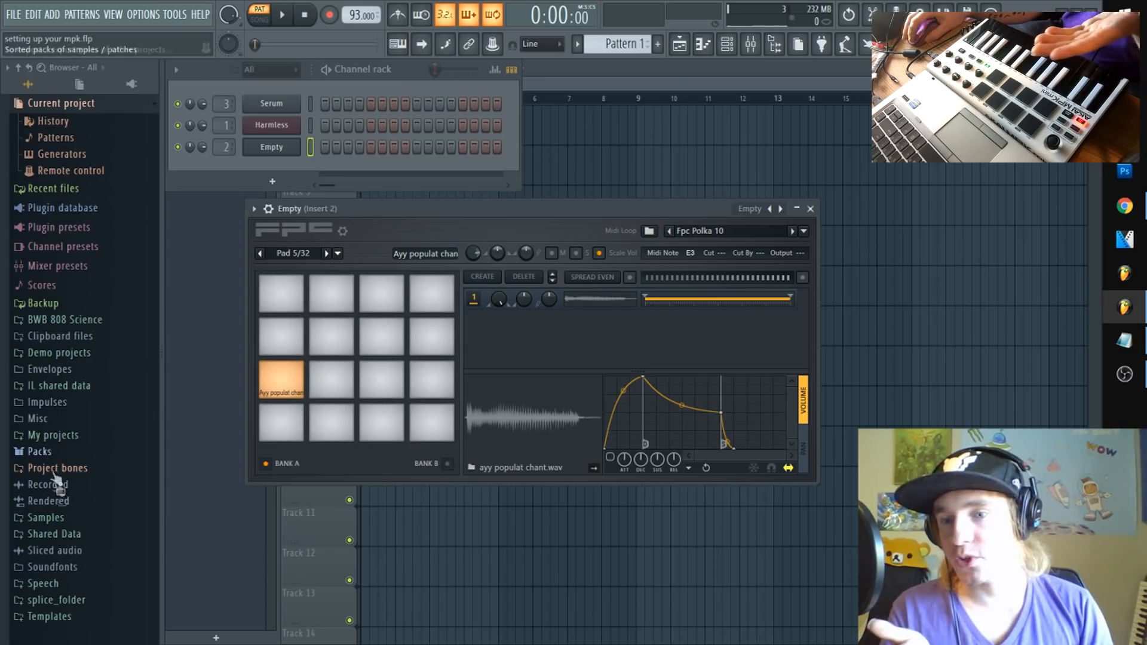
# - Place the FPC 3 Kick from Packs > Drums > Kicks on pad 1 and audition both loaded pads
pyautogui.click(43, 453)
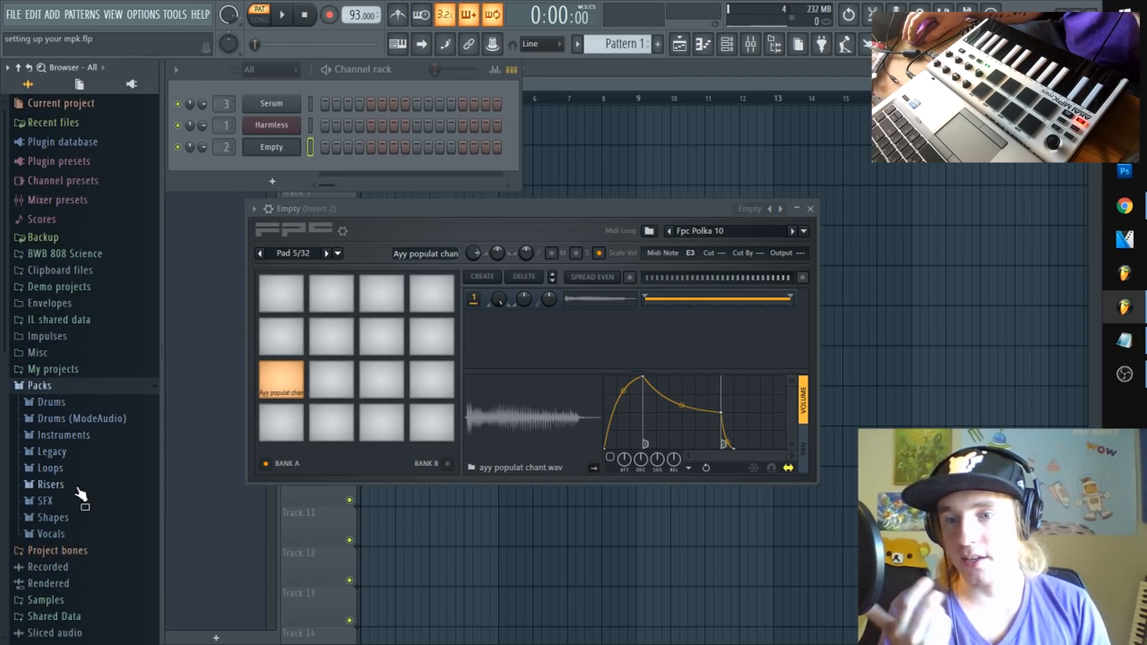
pyautogui.click(51, 402)
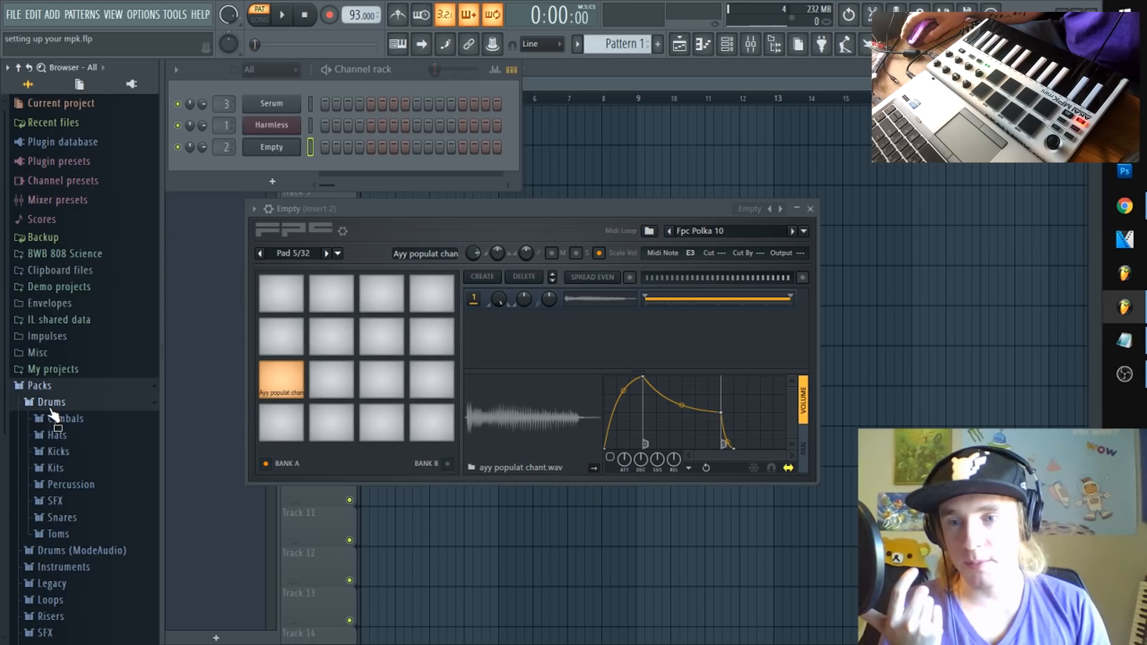
pyautogui.click(56, 451)
pyautogui.moveTo(60, 440); pyautogui.dragTo(281, 422)
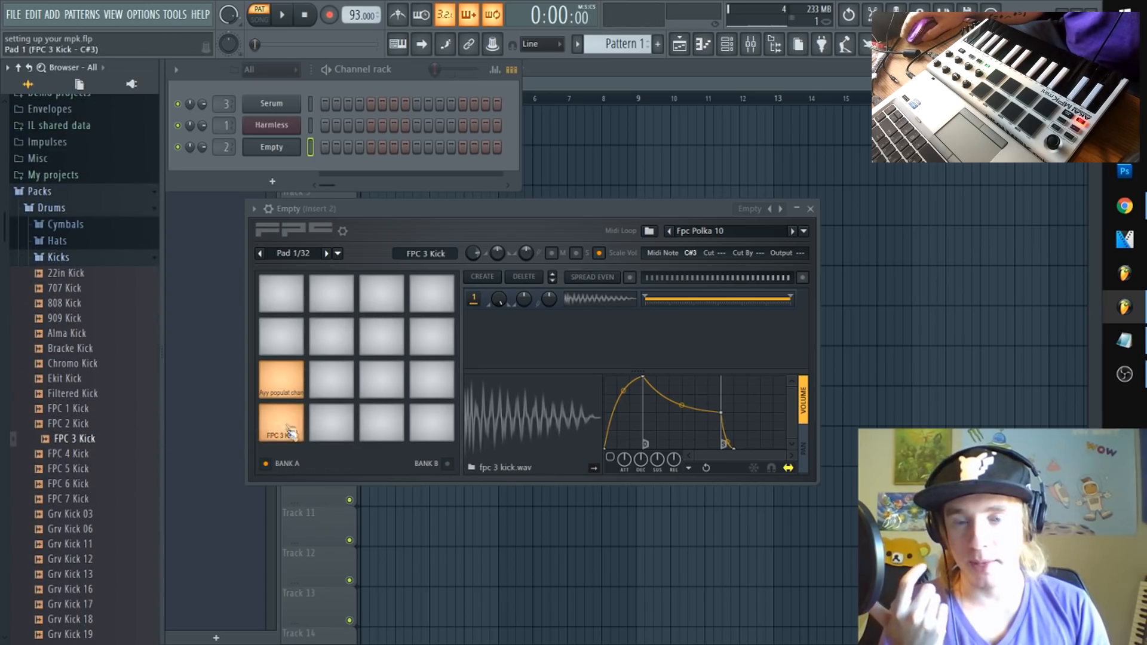
pyautogui.click(283, 391)
pyautogui.click(289, 430)
pyautogui.click(287, 429)
pyautogui.click(282, 394)
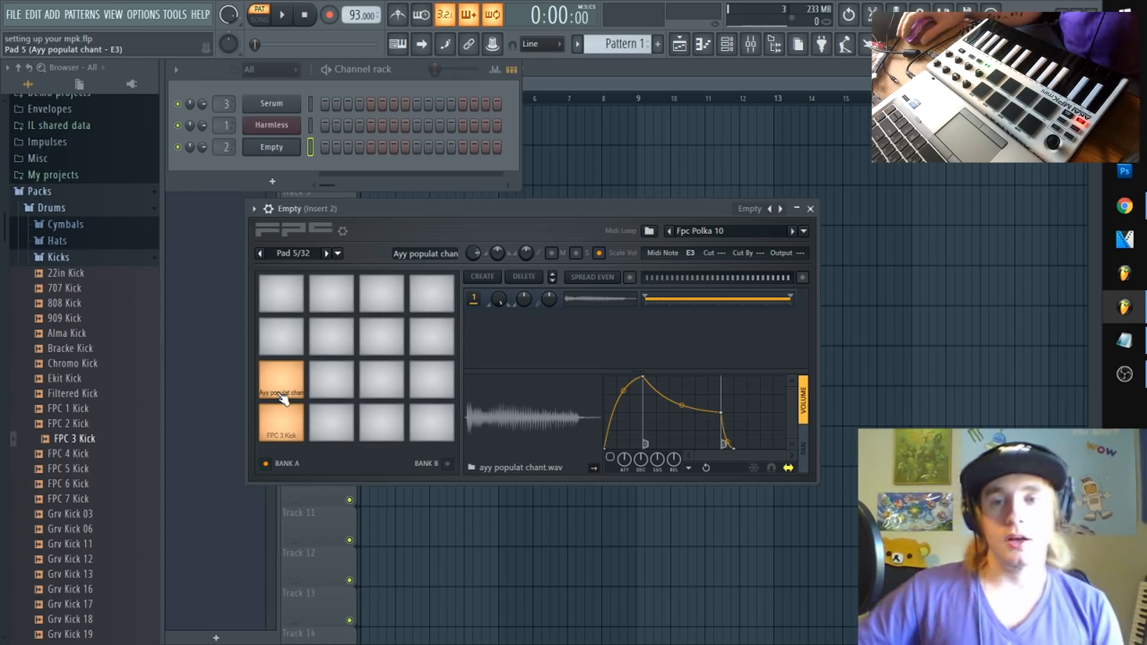
# - Load FPC's Default preset and map the notes for the entire pad bank from the controller
pyautogui.rightClick(780, 209)
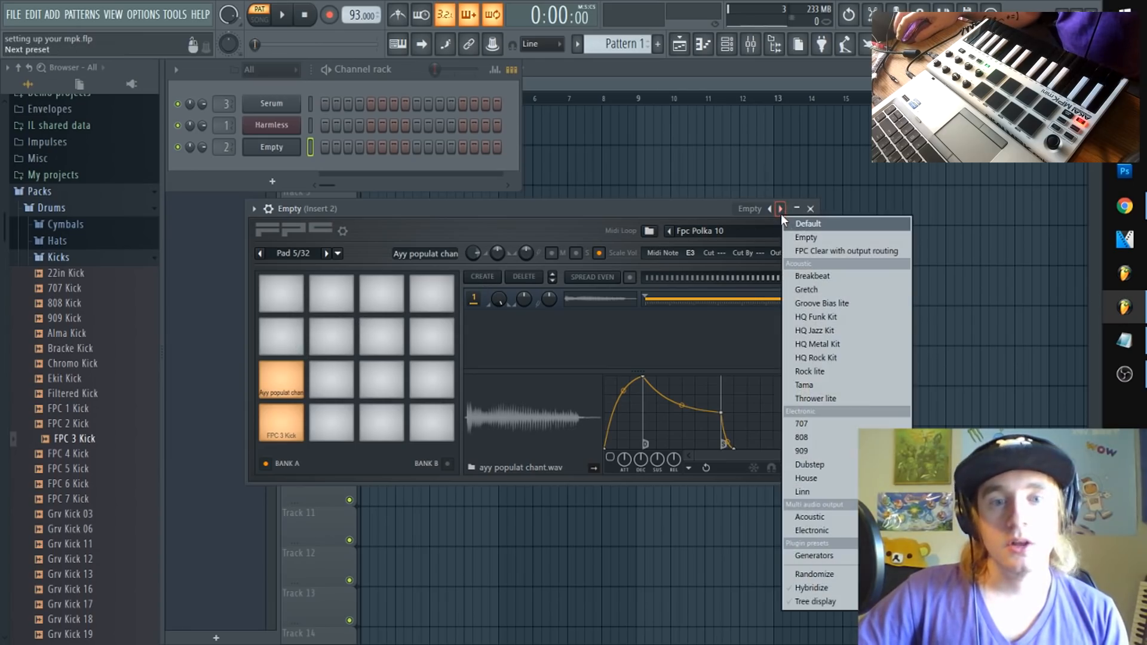
pyautogui.click(825, 227)
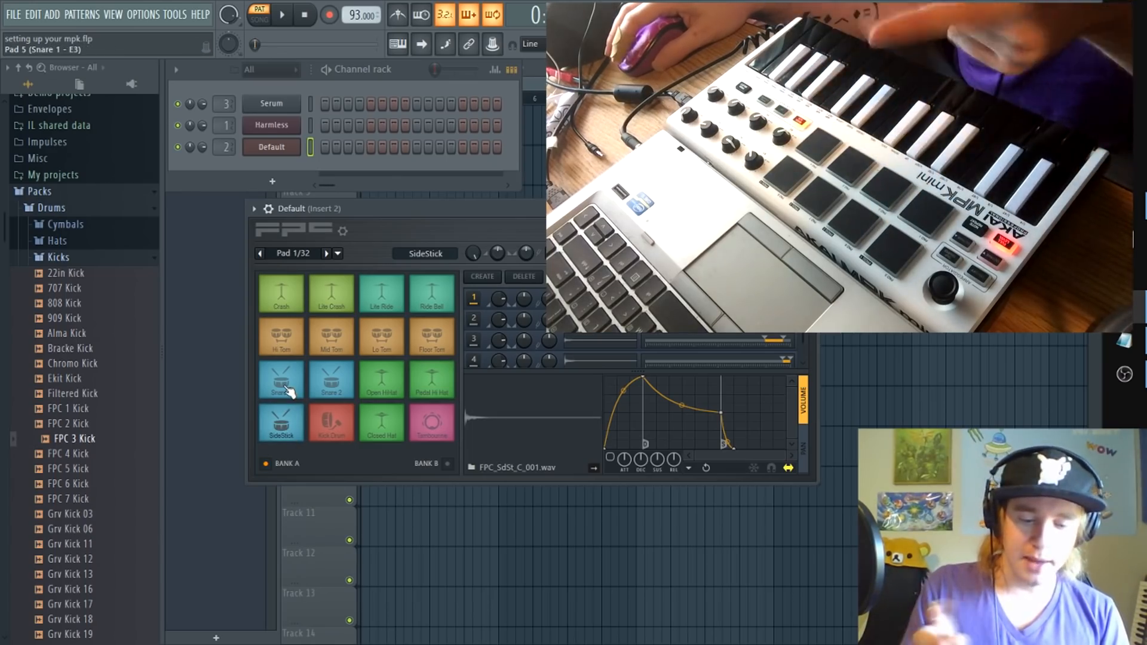
pyautogui.click(282, 304)
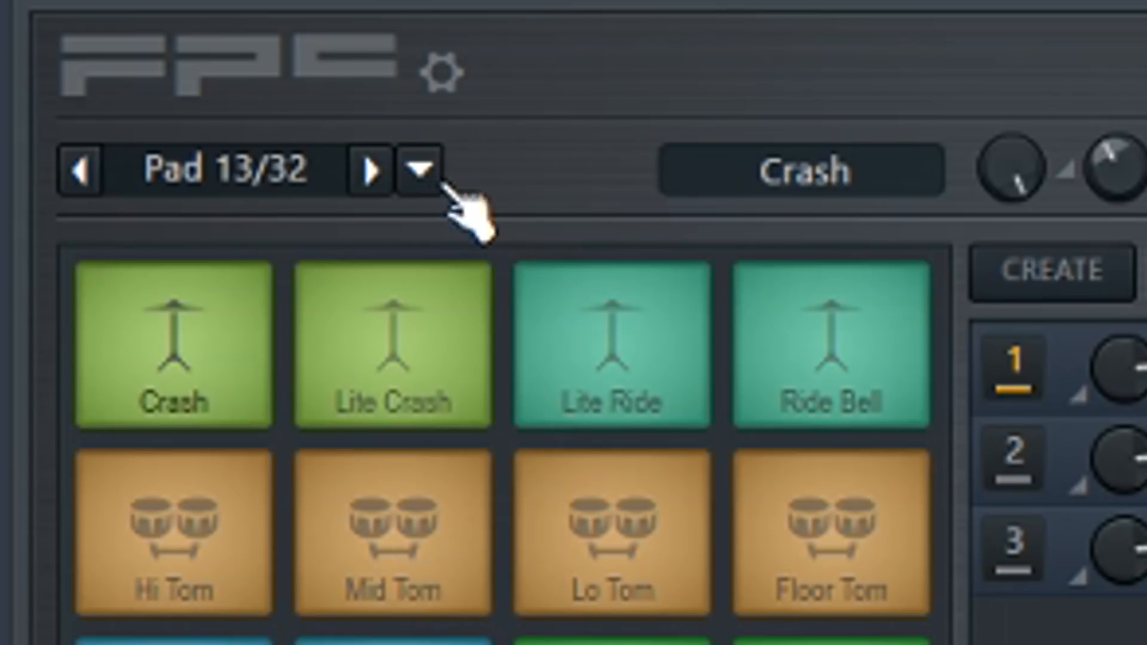
pyautogui.click(338, 254)
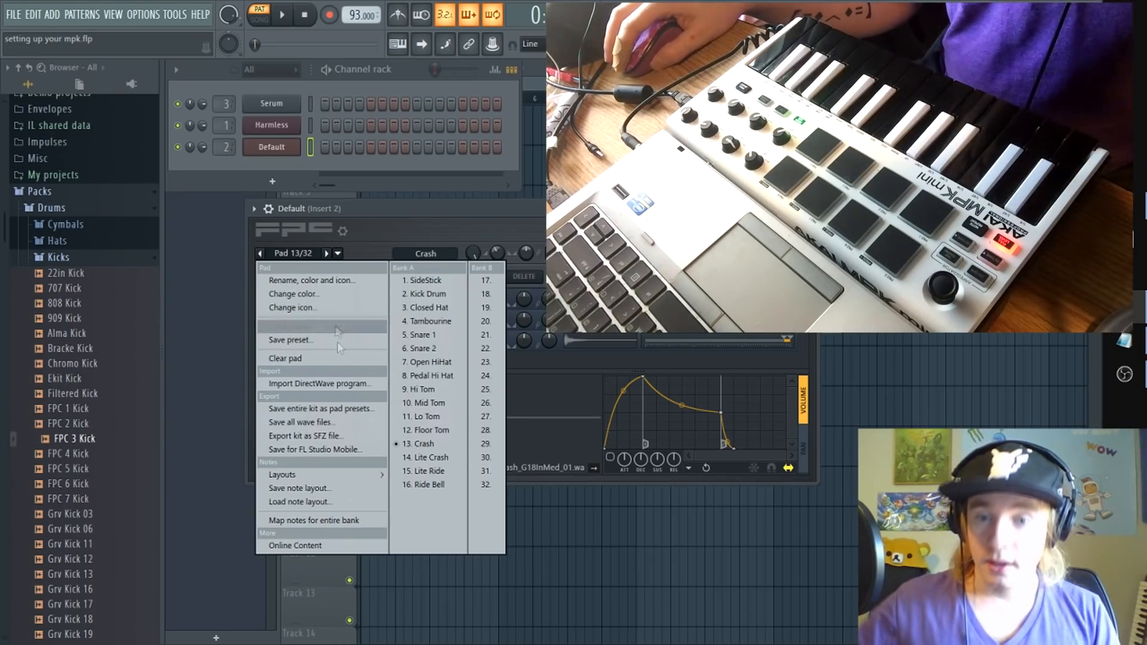
pyautogui.click(321, 521)
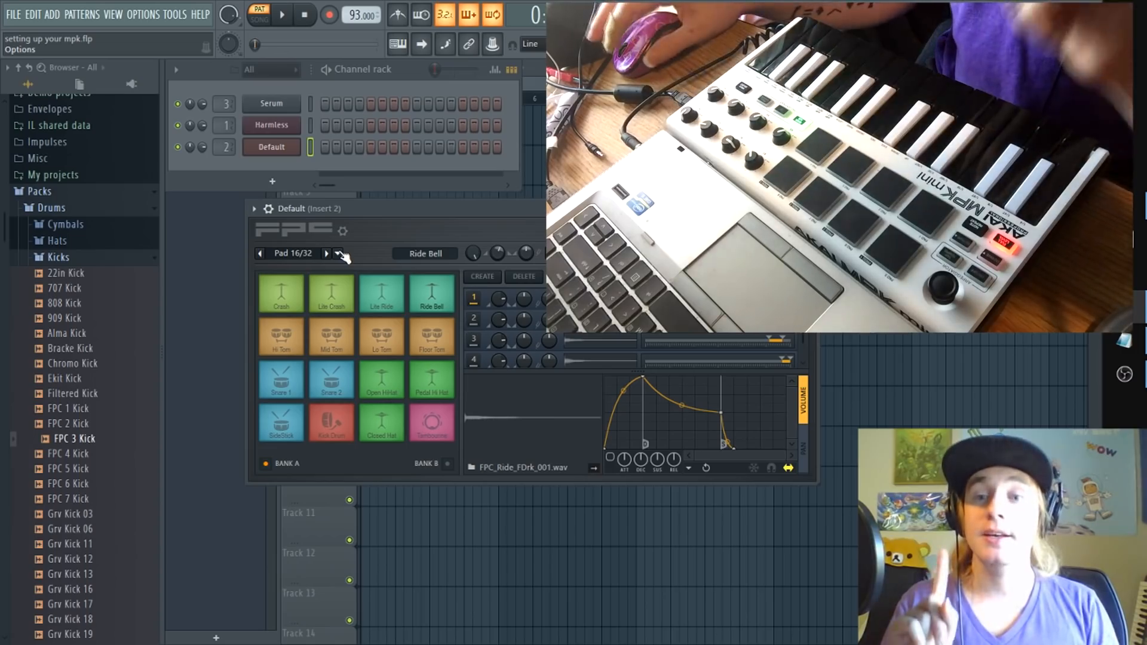
# - Save the FPC note layout under the file name "Subscribe layout" in the FPC Data folder
pyautogui.click(339, 253)
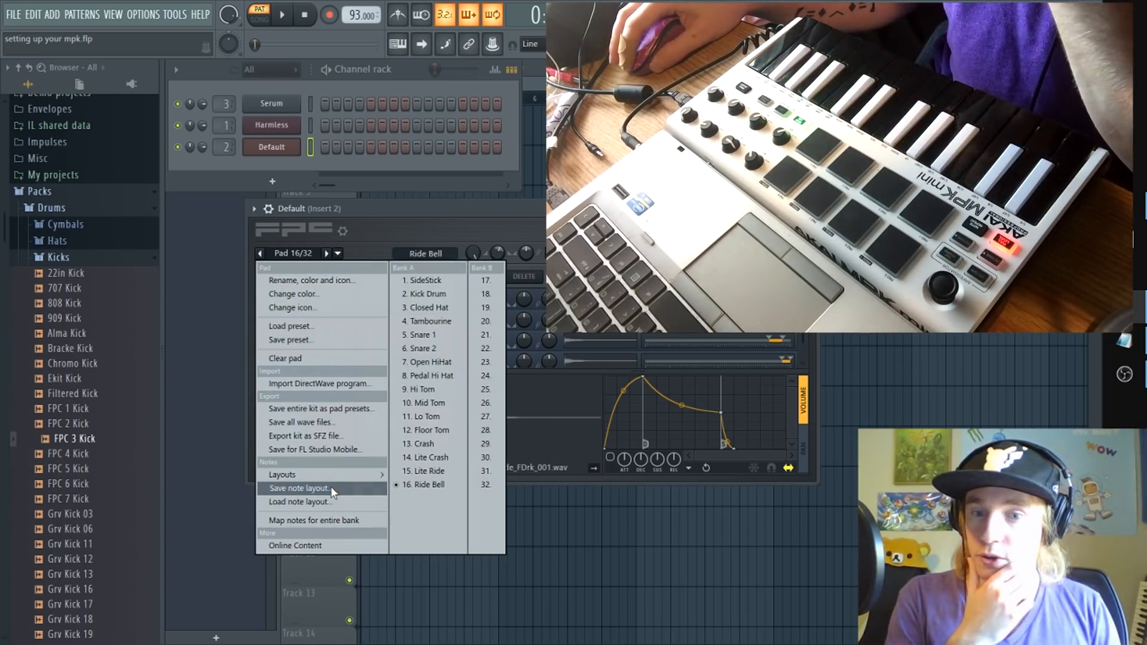
pyautogui.click(331, 489)
pyautogui.click(174, 101)
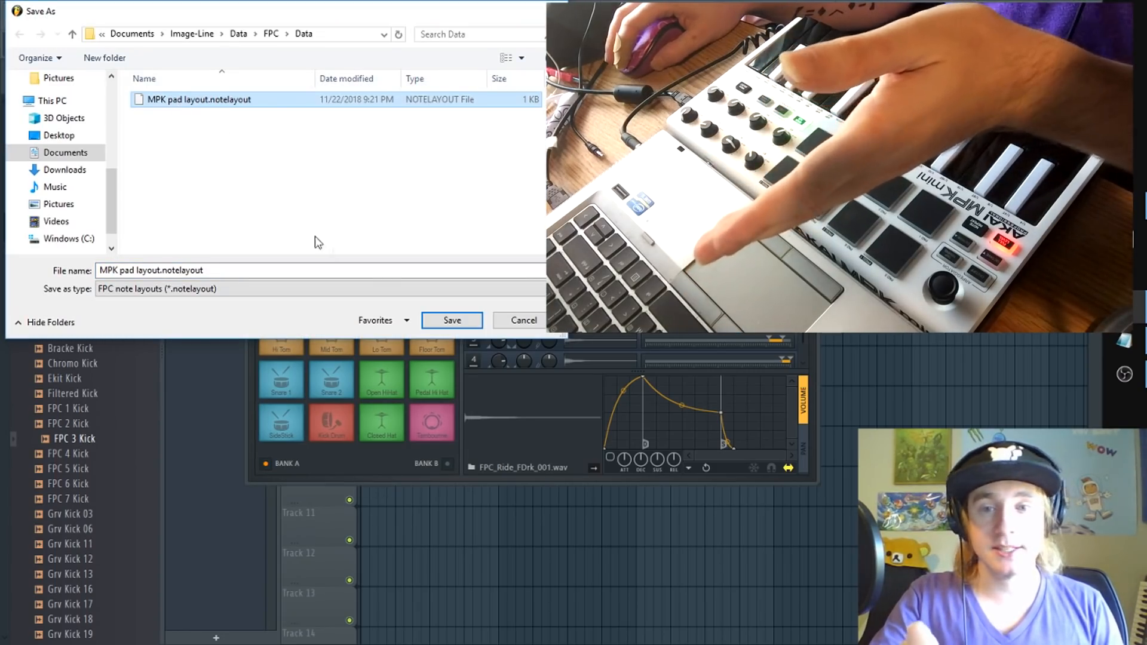
pyautogui.hotkey('ctrl', 'a')
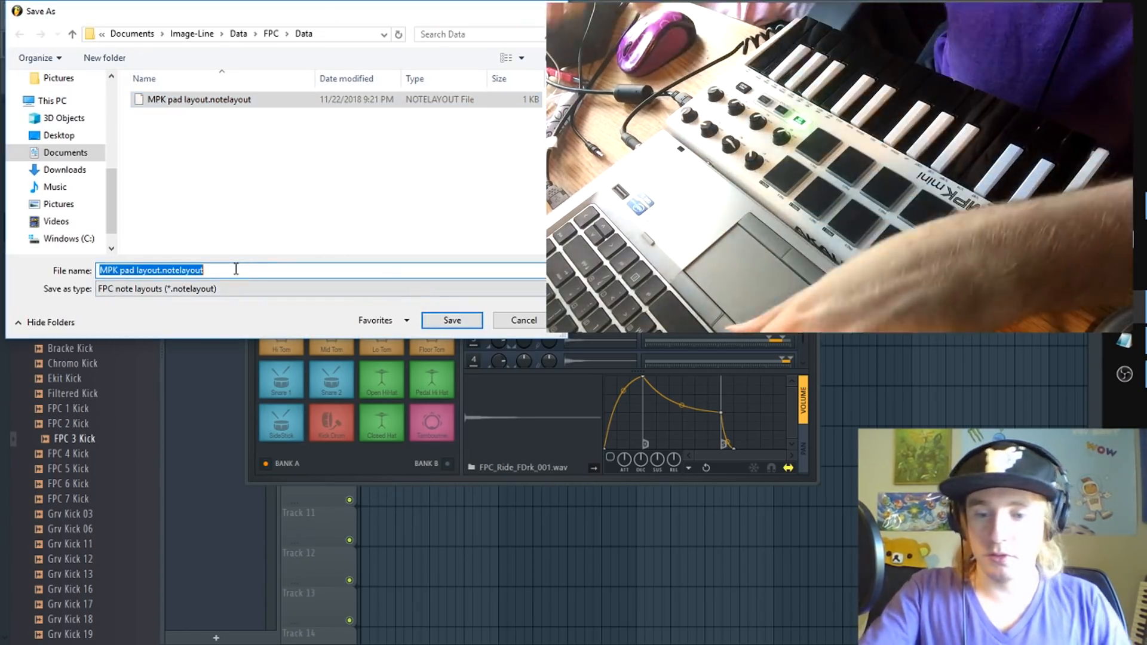
pyautogui.write('Subscribe layout')
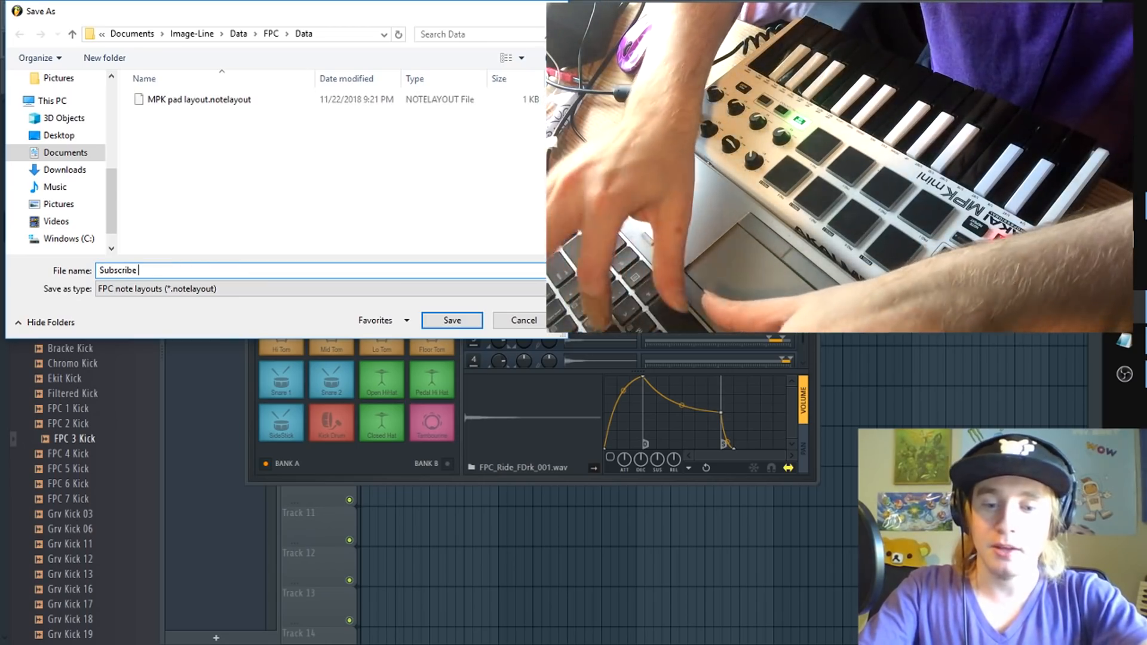
pyautogui.press('Return')
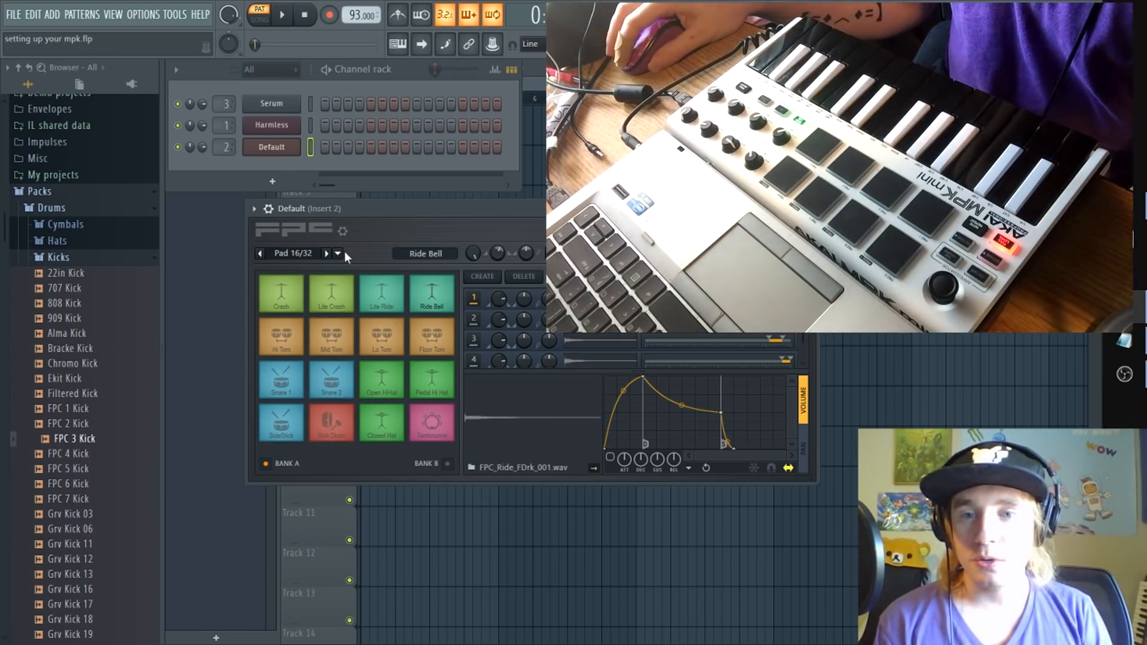
# - Load the saved "Subscribe layout" note layout into FPC
pyautogui.click(342, 256)
pyautogui.click(307, 503)
pyautogui.doubleClick(202, 113)
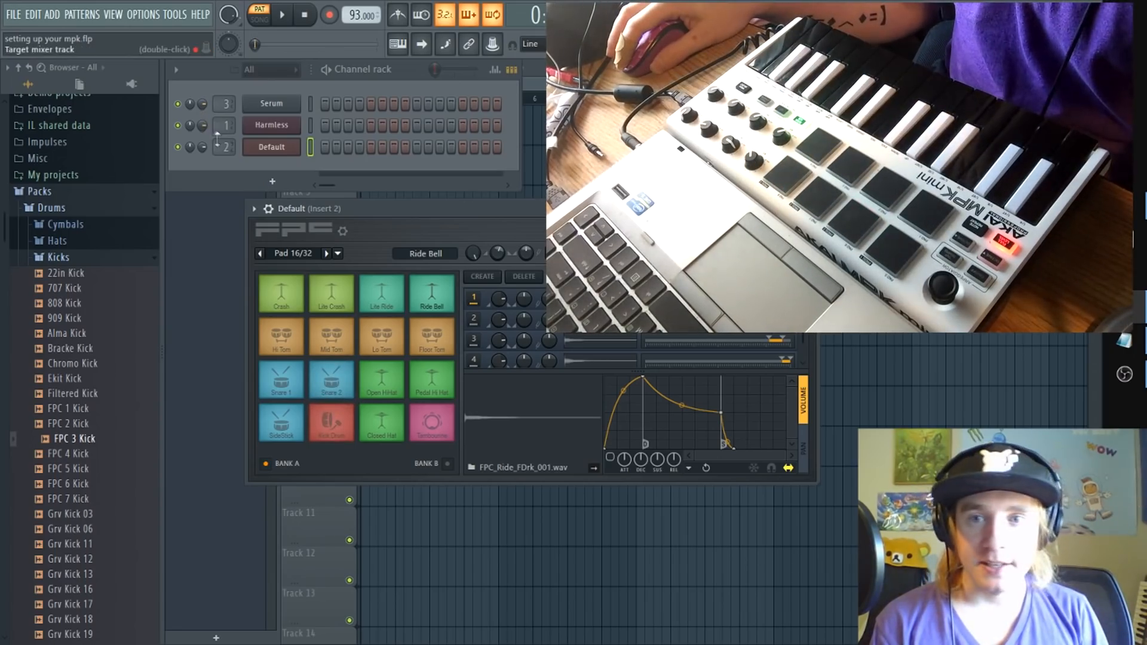
# - Lower the volumes of the Harmless and Serum channels, and start pattern playback with the Harmless channel selected
pyautogui.moveTo(202, 127); pyautogui.dragTo(203, 146)
pyautogui.moveTo(204, 102); pyautogui.dragTo(204, 119)
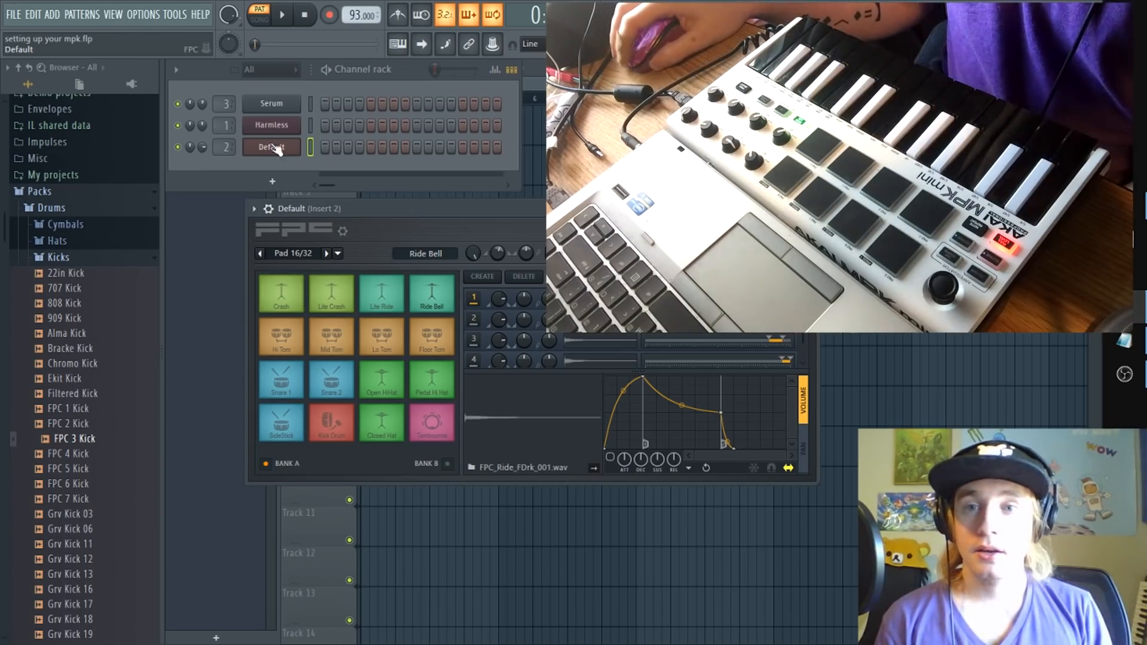
pyautogui.click(310, 126)
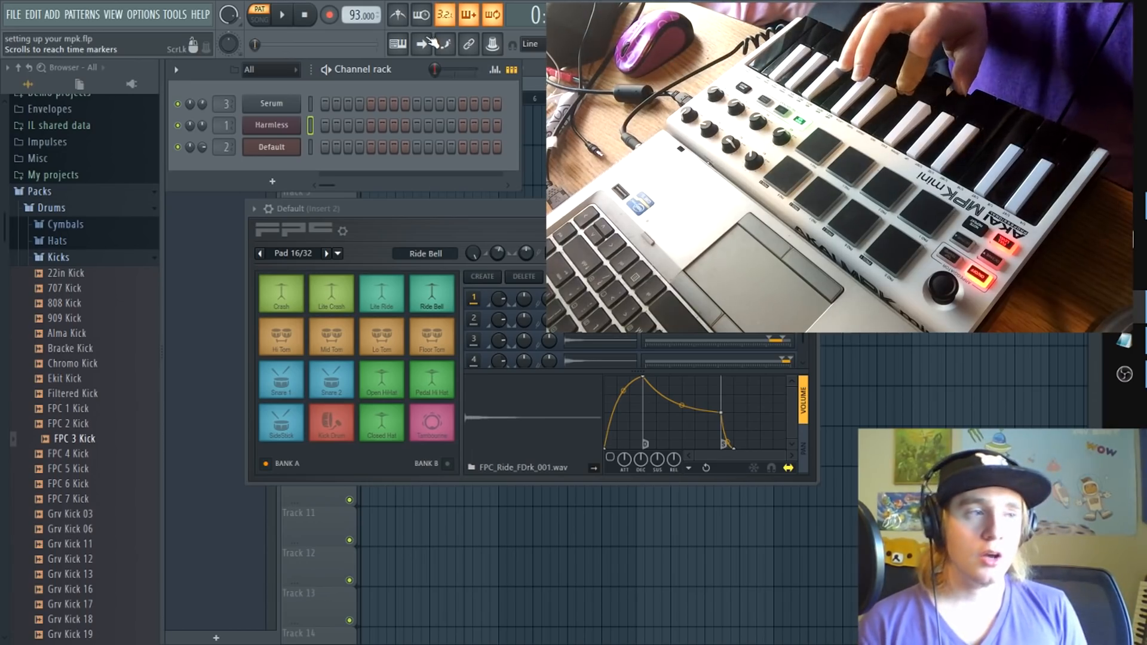
pyautogui.press('space')
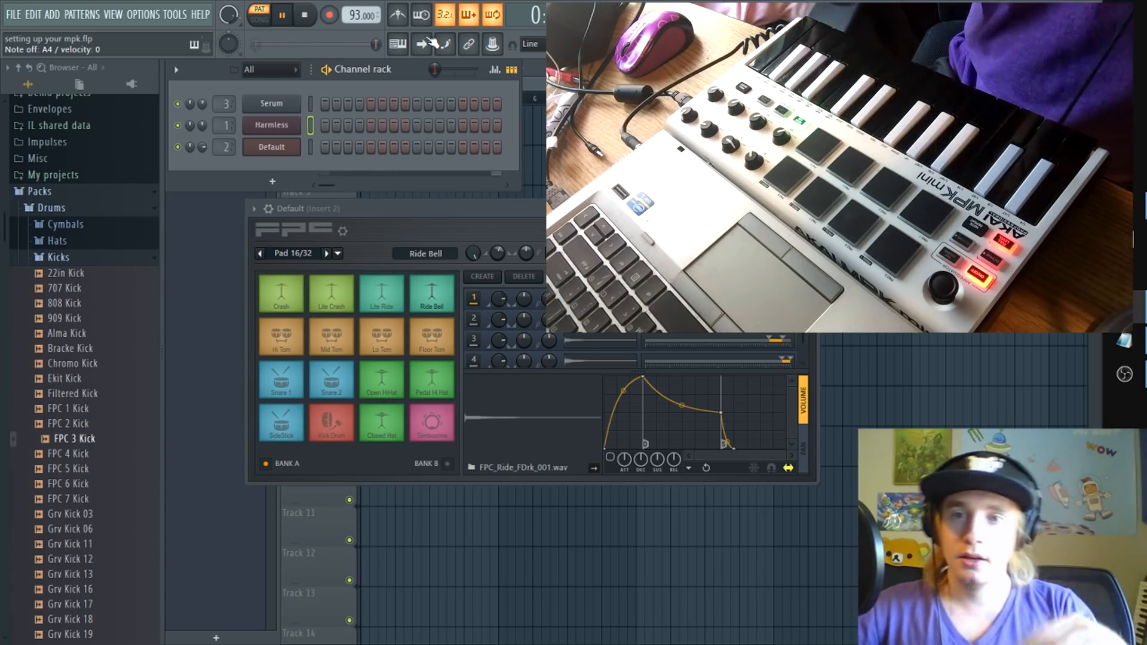
# - Audition the Kick Drum pad in the reopened FPC window and open the Harmless synth
pyautogui.click(273, 153)
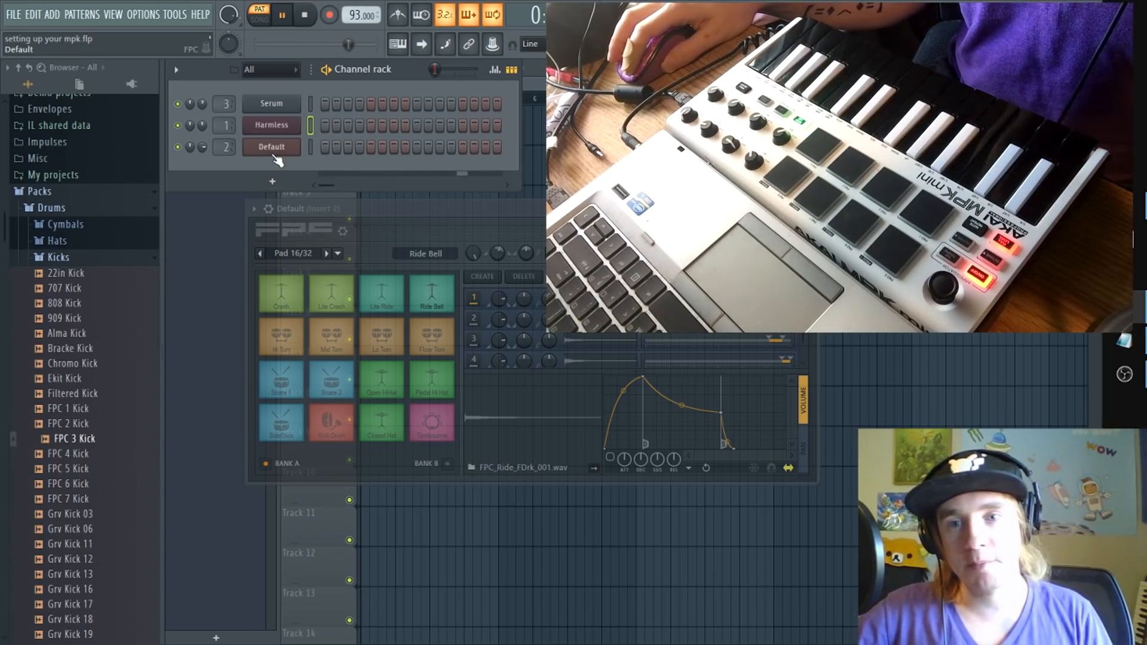
pyautogui.click(273, 149)
pyautogui.click(332, 423)
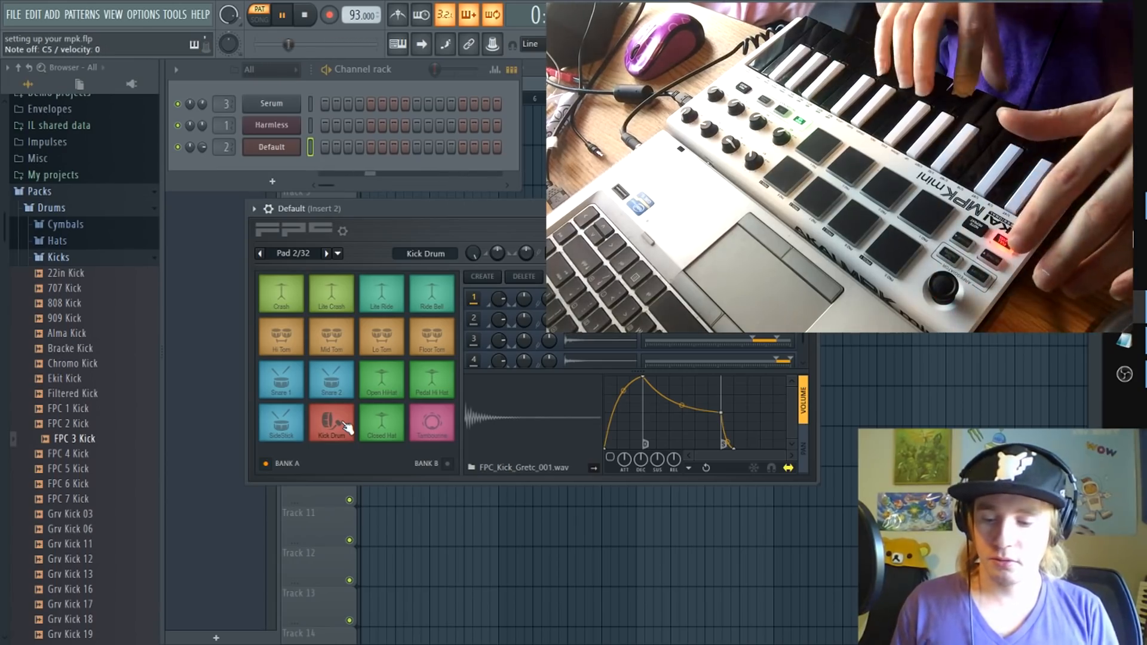
pyautogui.click(272, 126)
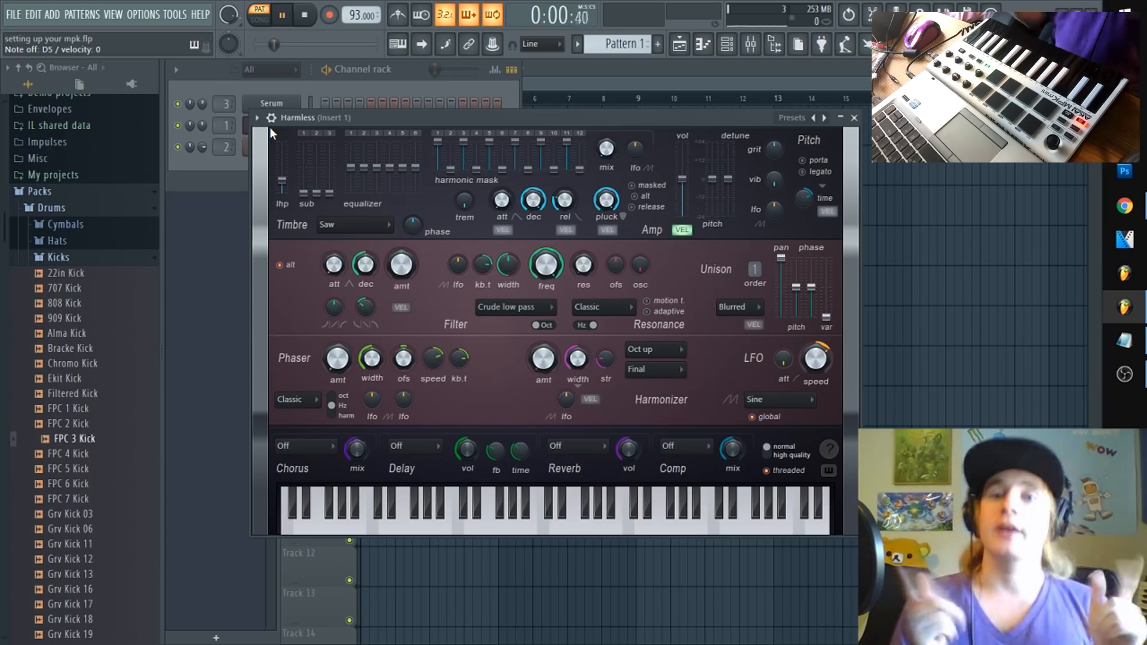
# - Stop playback, bring up the playlist and extend the Pattern 1 clip on Track 1 from bar 5 to about bar 13
pyautogui.press('space')
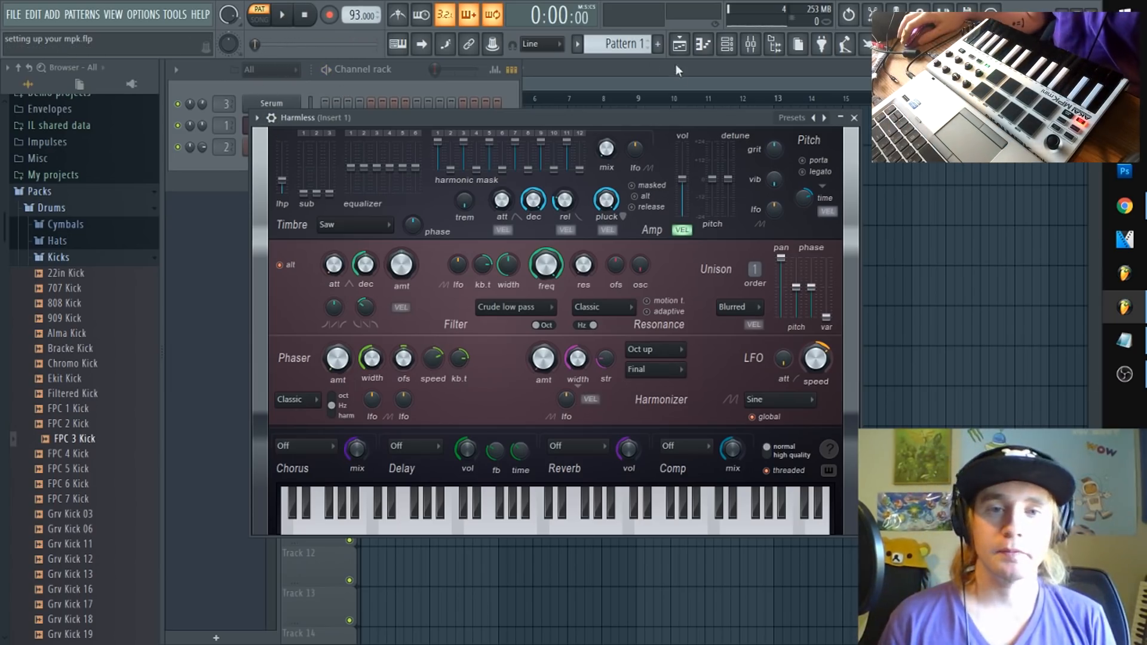
pyautogui.click(680, 45)
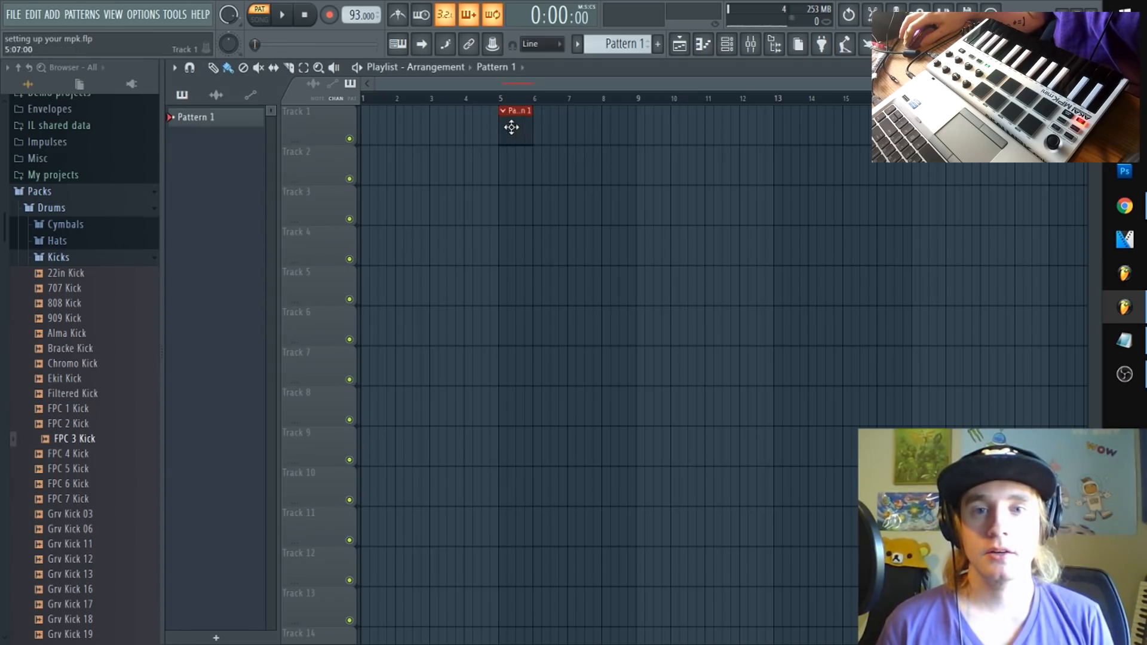
pyautogui.moveTo(528, 123); pyautogui.dragTo(756, 150)
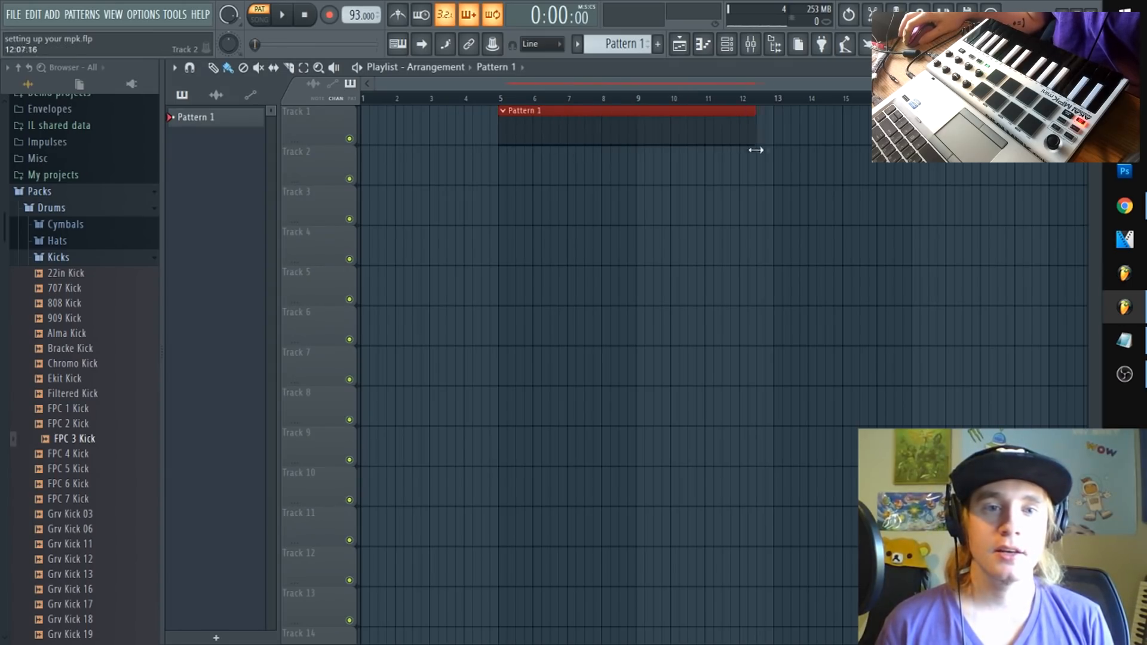
# - Turn off loop recording and blend recording, and try switching the metronome and both recording options on and off
pyautogui.click(492, 16)
pyautogui.click(471, 15)
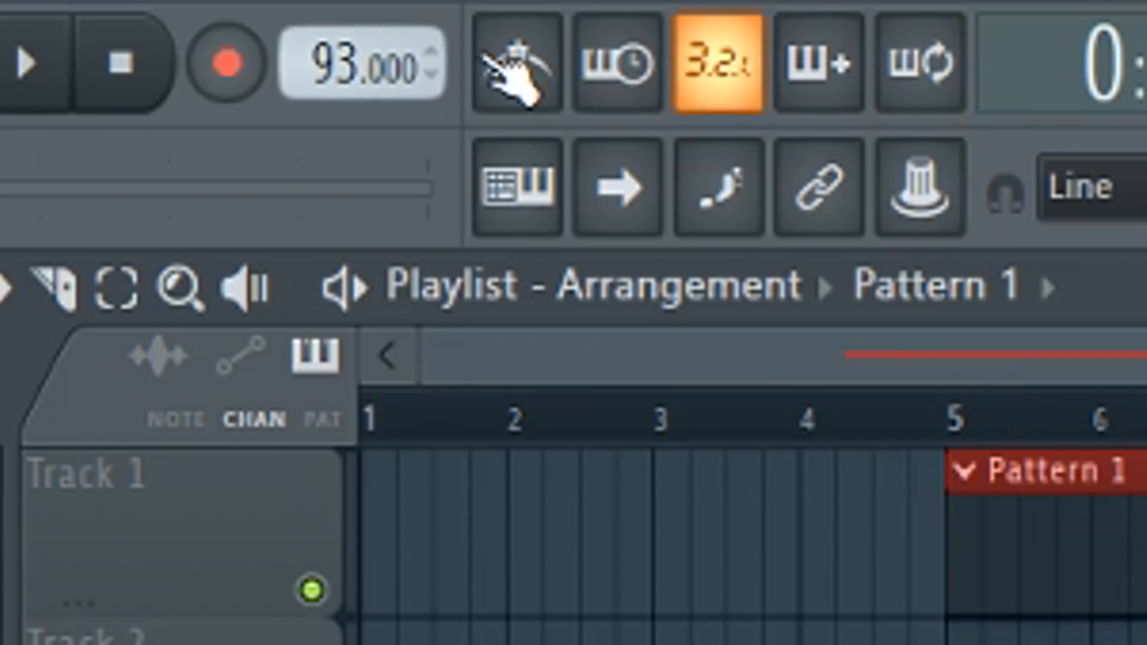
pyautogui.click(521, 72)
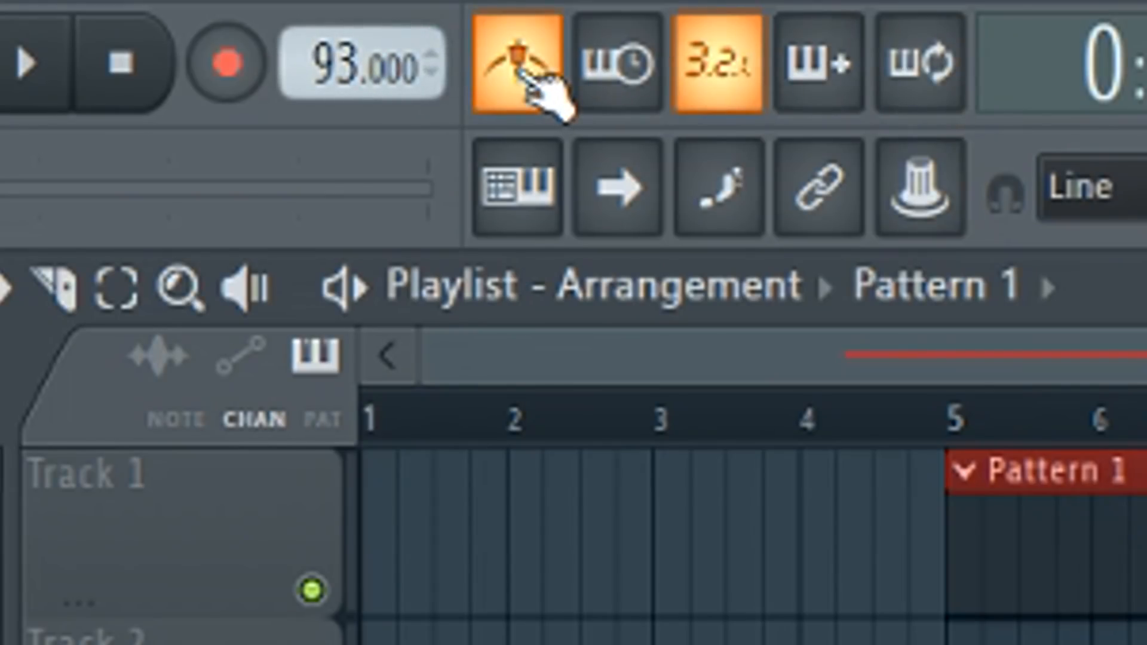
pyautogui.click(519, 70)
pyautogui.click(833, 67)
pyautogui.click(833, 62)
pyautogui.click(922, 63)
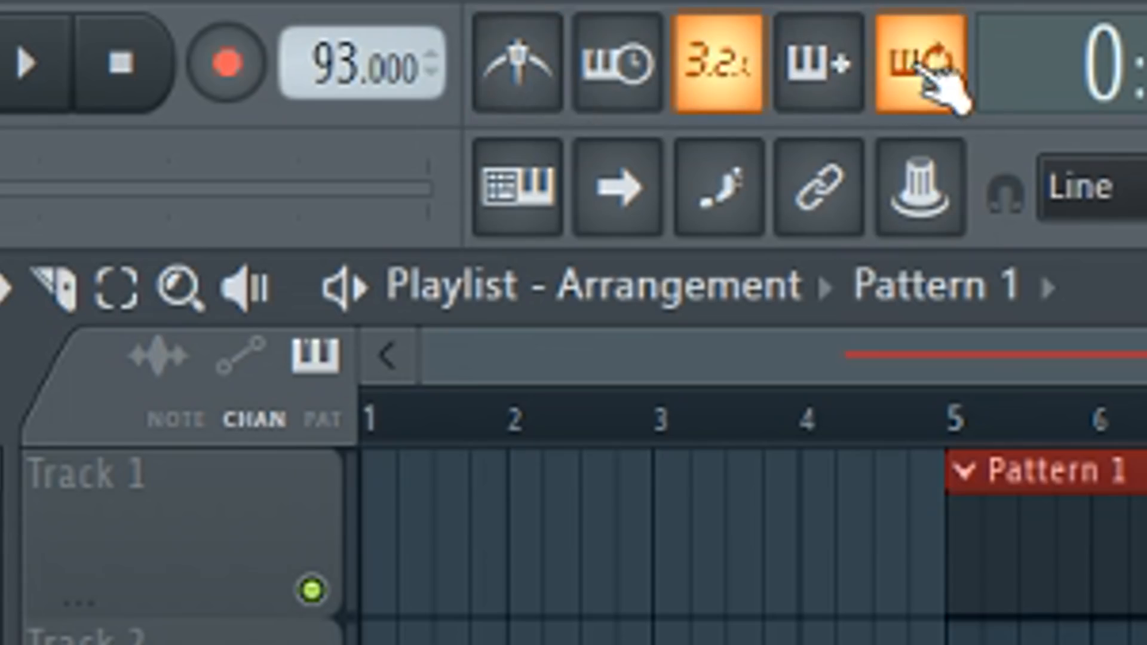
pyautogui.click(922, 67)
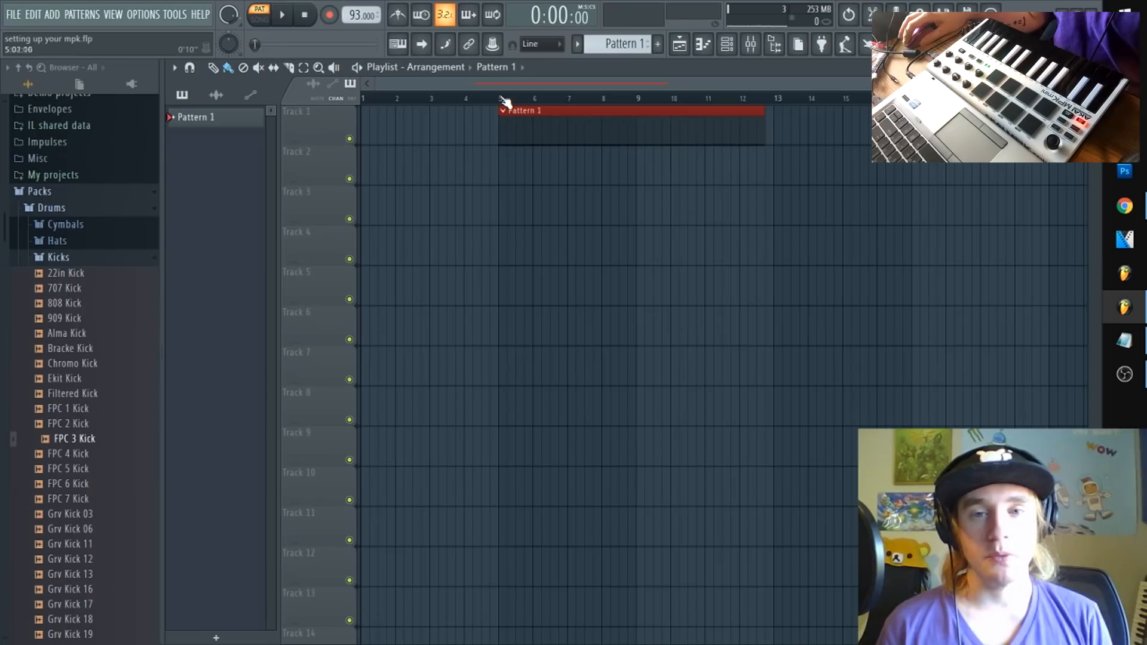
# - Select bars 5 to 13 of the playlist as the playback region and arm recording for notes and automation
pyautogui.moveTo(956, 418); pyautogui.dragTo(1146, 438)
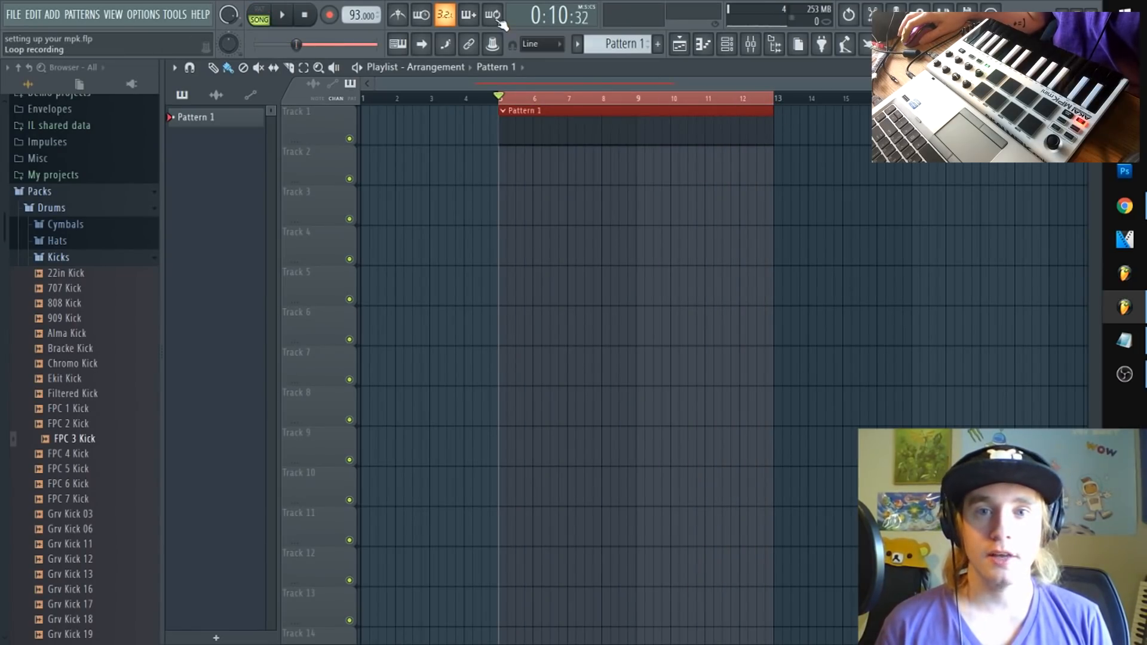
pyautogui.click(710, 98)
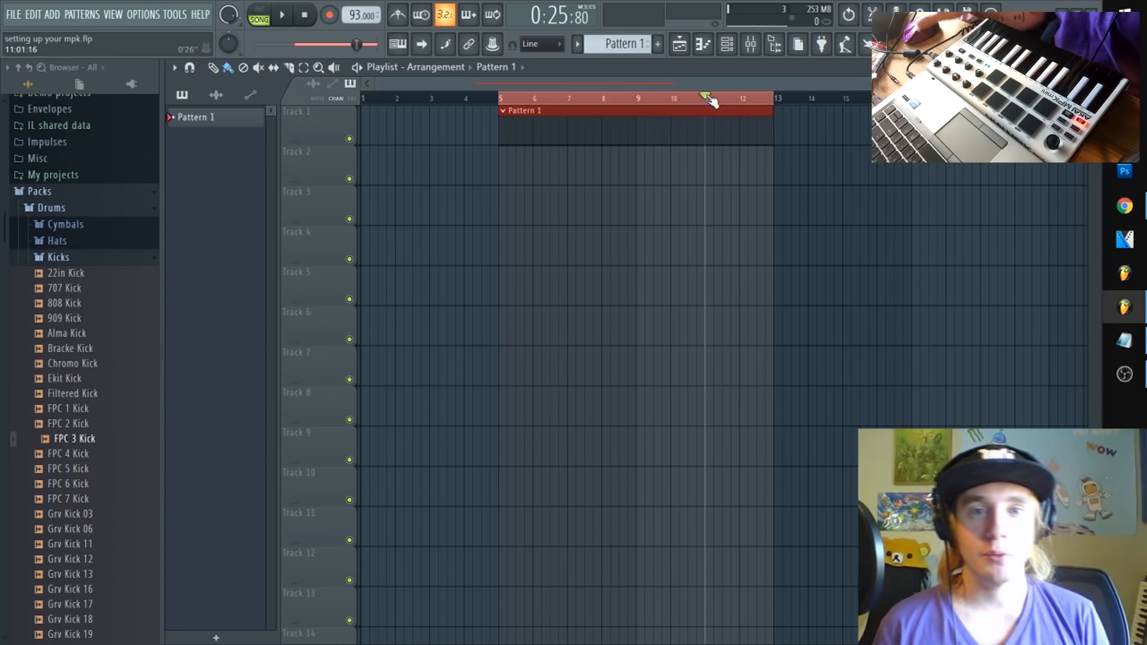
pyautogui.click(330, 13)
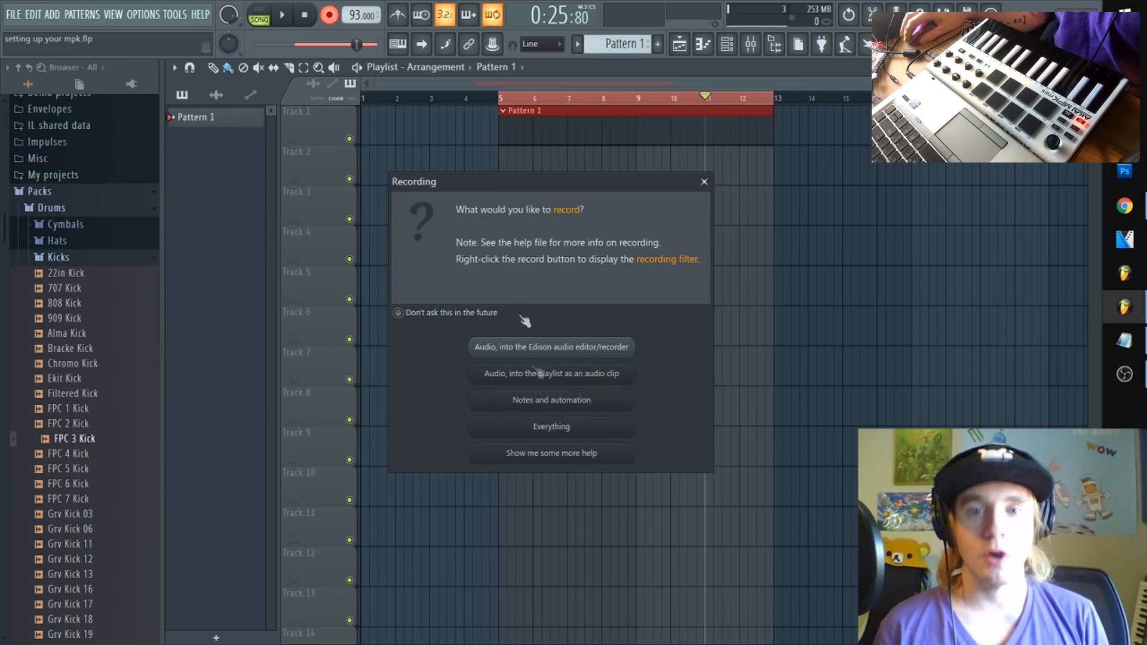
pyautogui.click(705, 182)
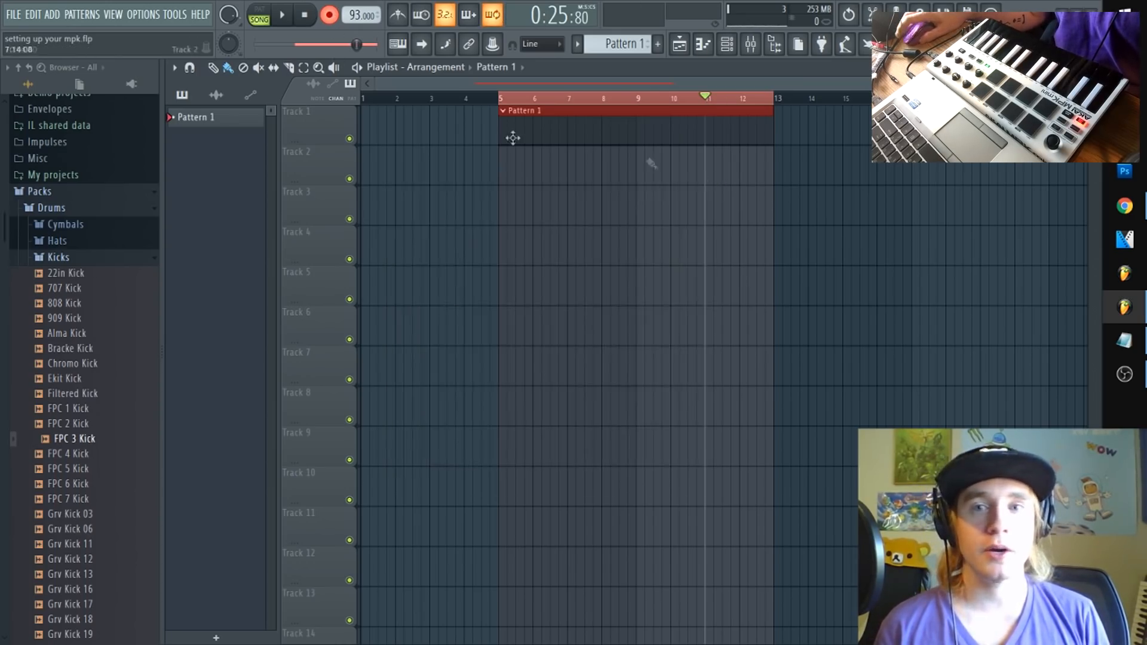
pyautogui.click(330, 16)
pyautogui.click(504, 401)
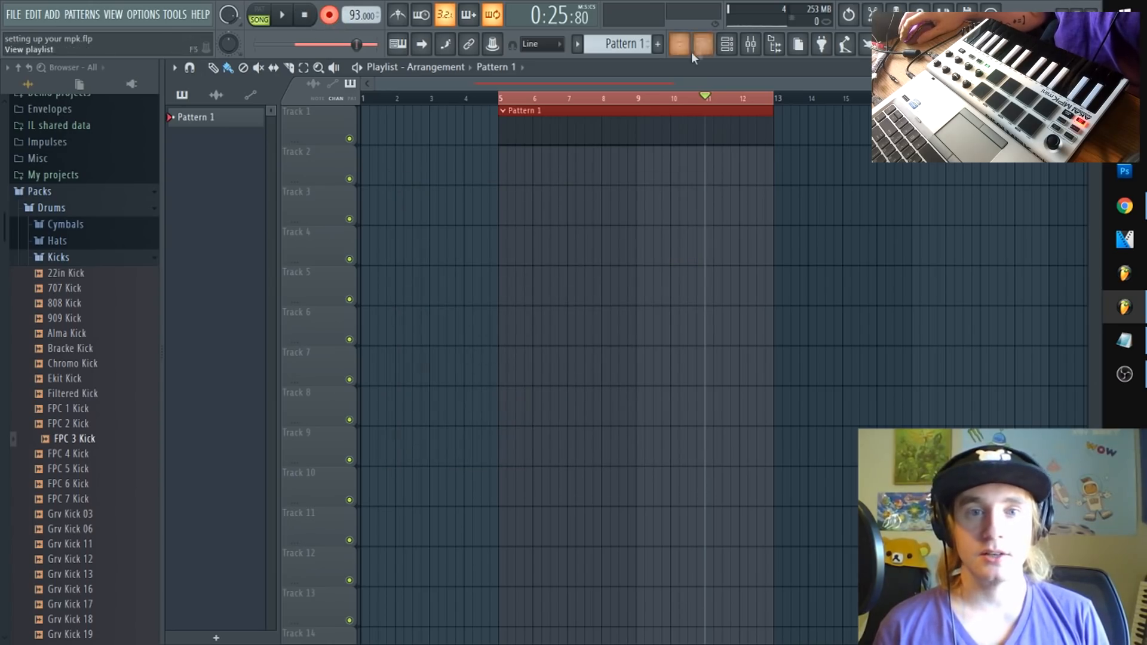
# - Try a recording pass on the keys from bar 5 with loop recording off
pyautogui.click(502, 97)
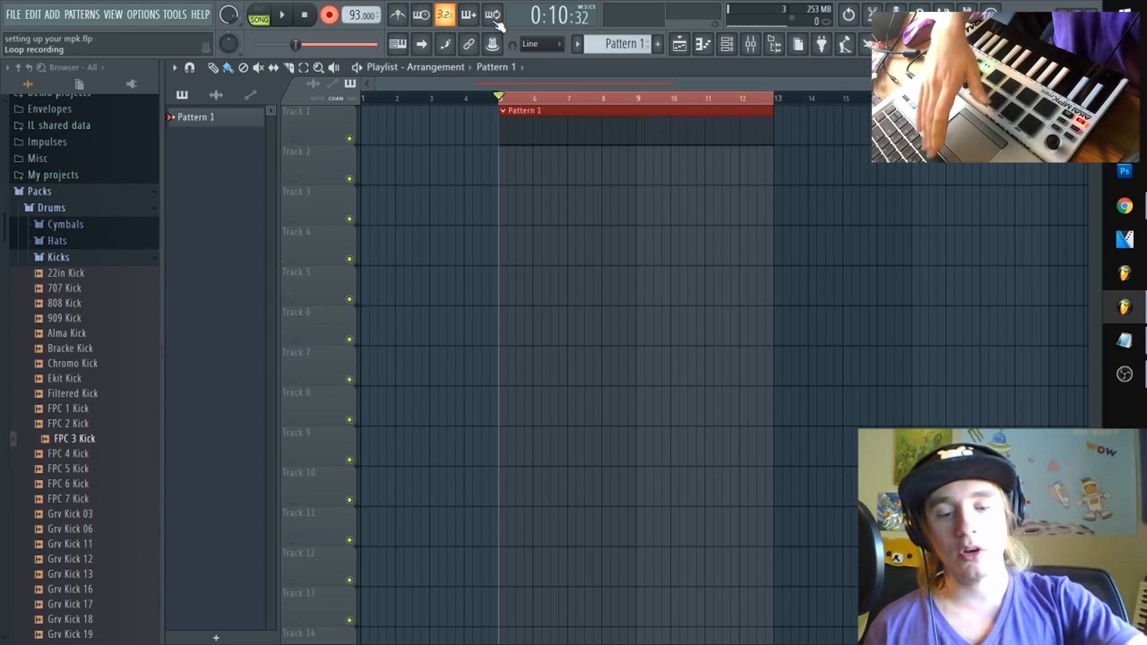
pyautogui.press('space')
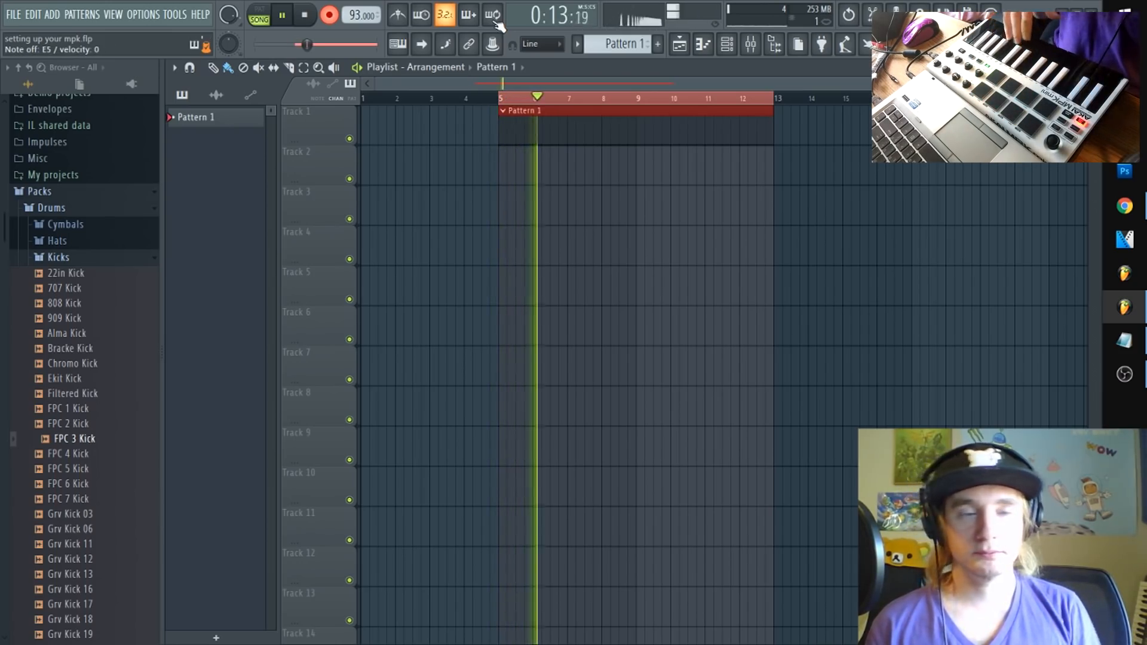
pyautogui.press('space')
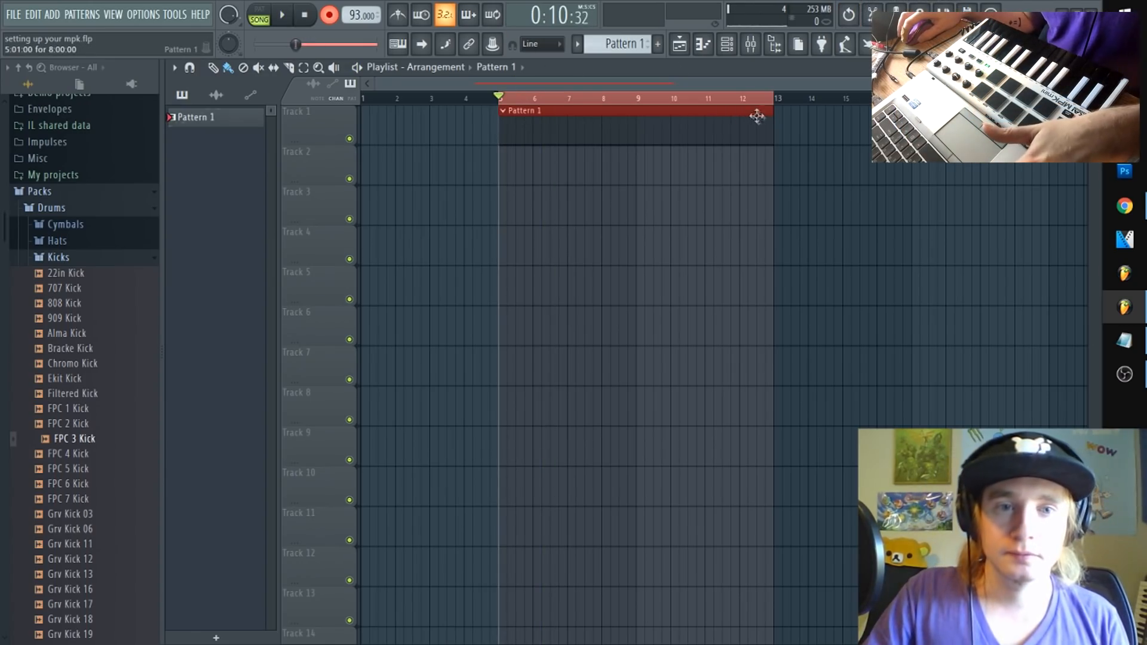
# - Shorten the Pattern 1 clip to two bars and set the playback region to bars 5 to 7
pyautogui.moveTo(772, 127); pyautogui.dragTo(607, 145)
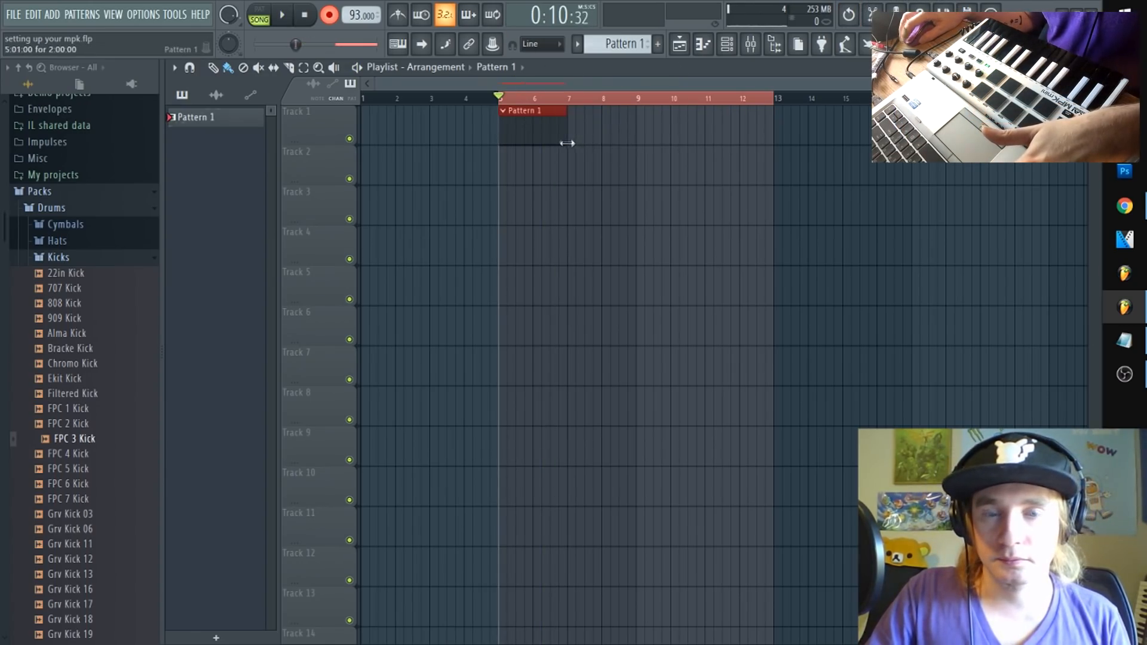
pyautogui.scroll(4, 520, 95)
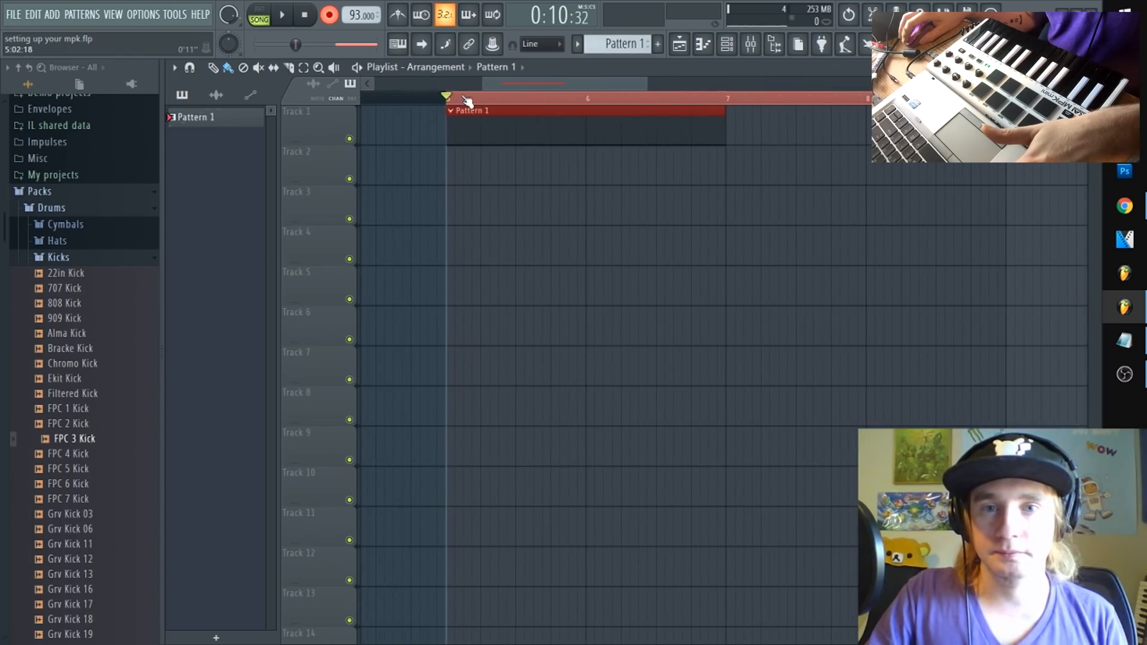
pyautogui.moveTo(452, 107); pyautogui.dragTo(728, 120)
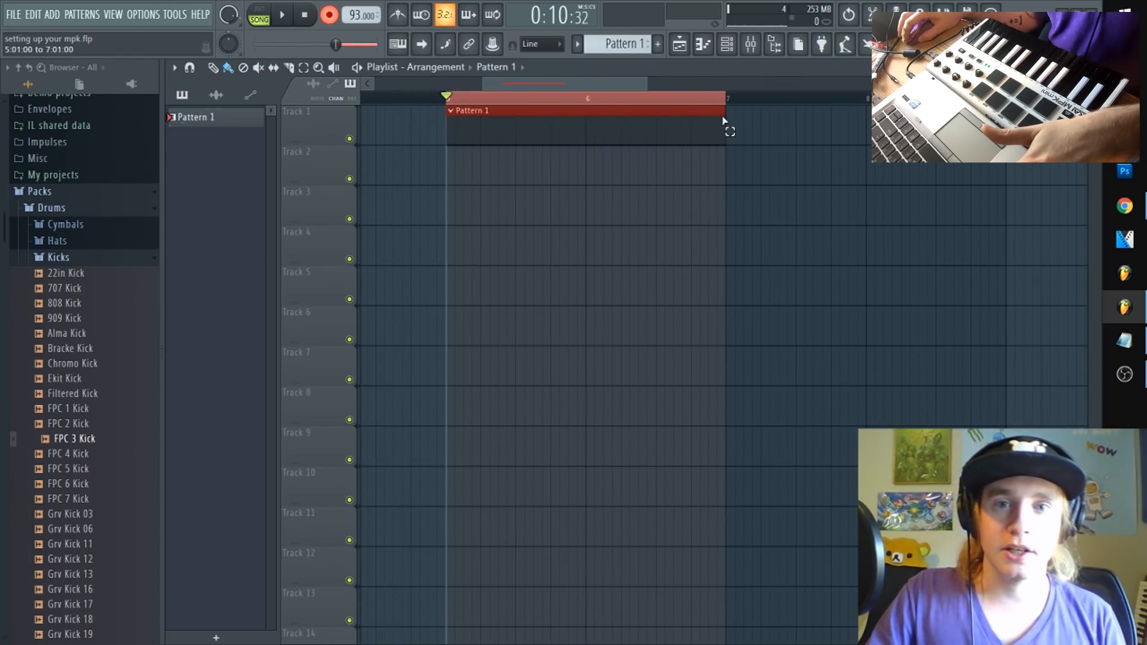
# - Record melody passes into Pattern 1 over bars 5 to 7 and undo the recording
pyautogui.press('space')
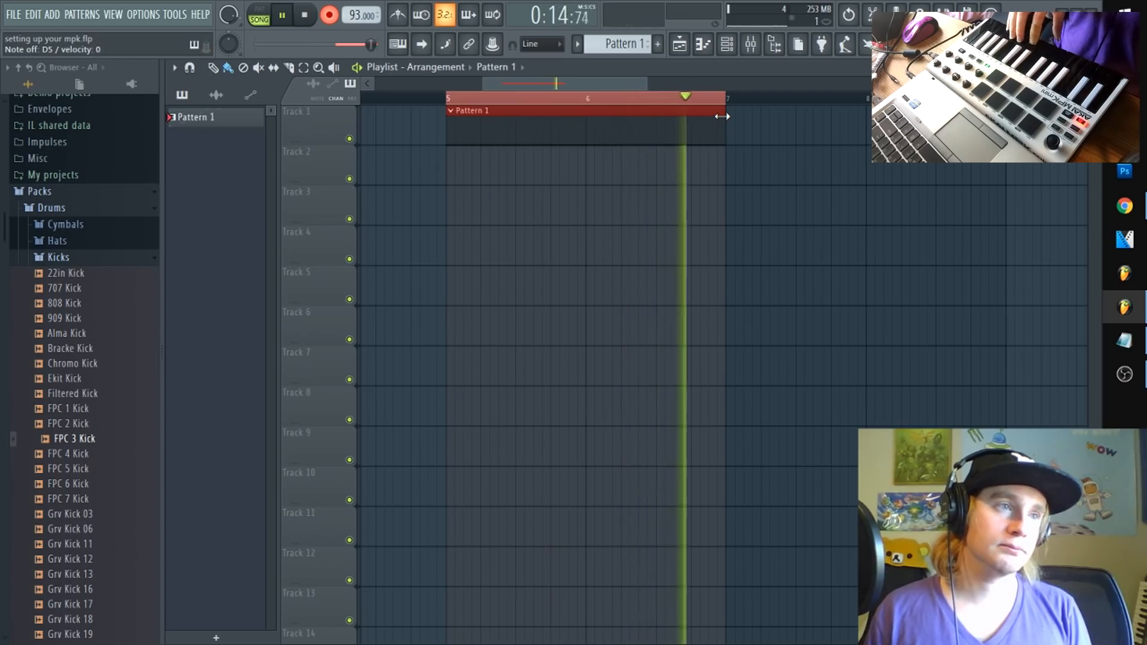
pyautogui.press('space')
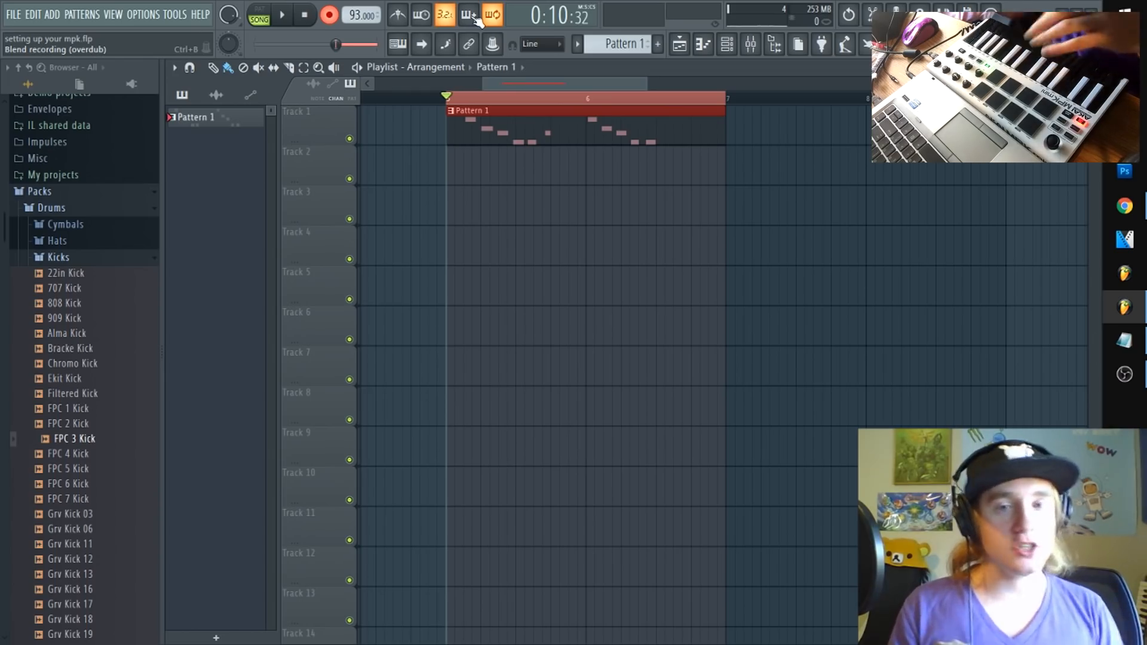
pyautogui.press('space')
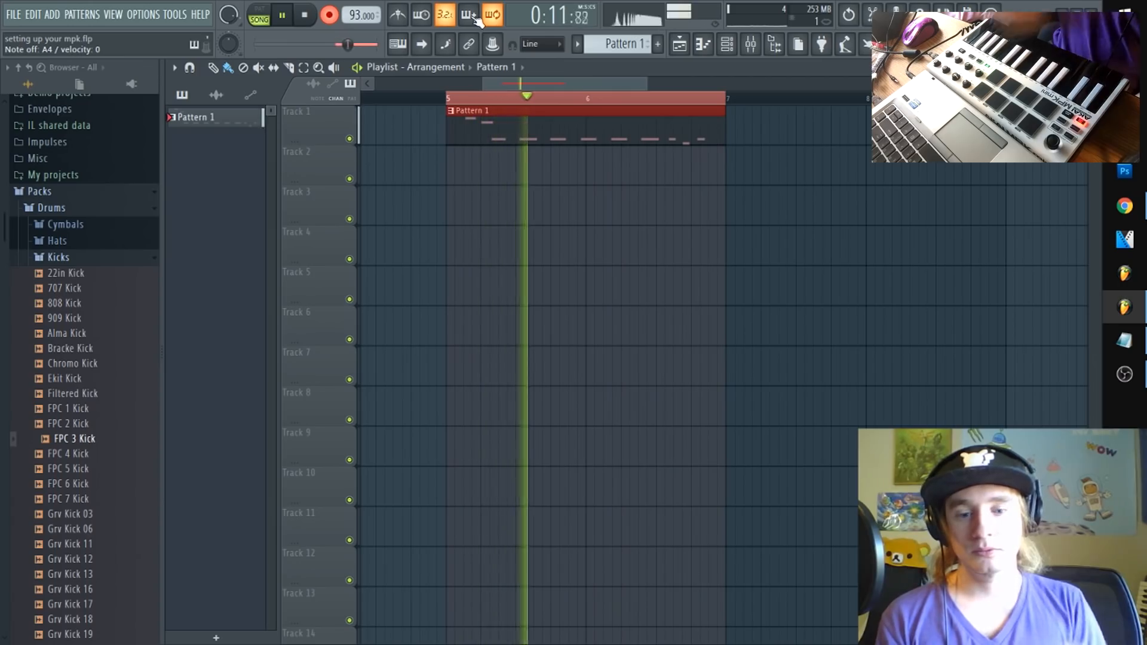
pyautogui.press('space')
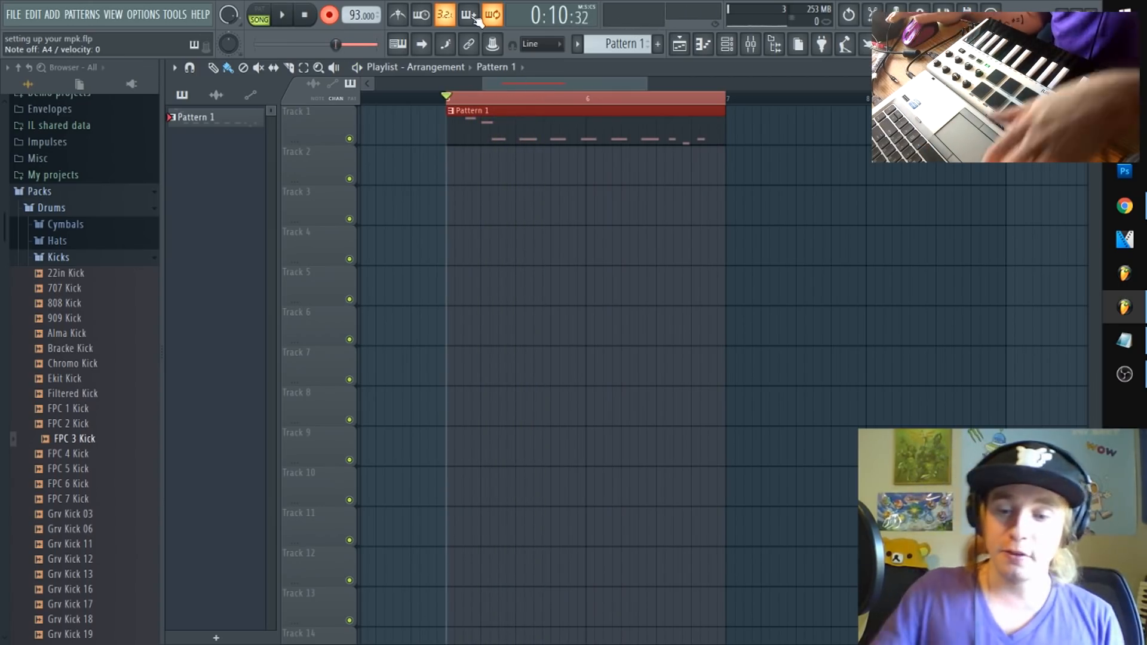
pyautogui.hotkey('ctrl', 'z')
# - Enable blend recording and record layered notes into Pattern 1 over several loops
pyautogui.click(477, 20)
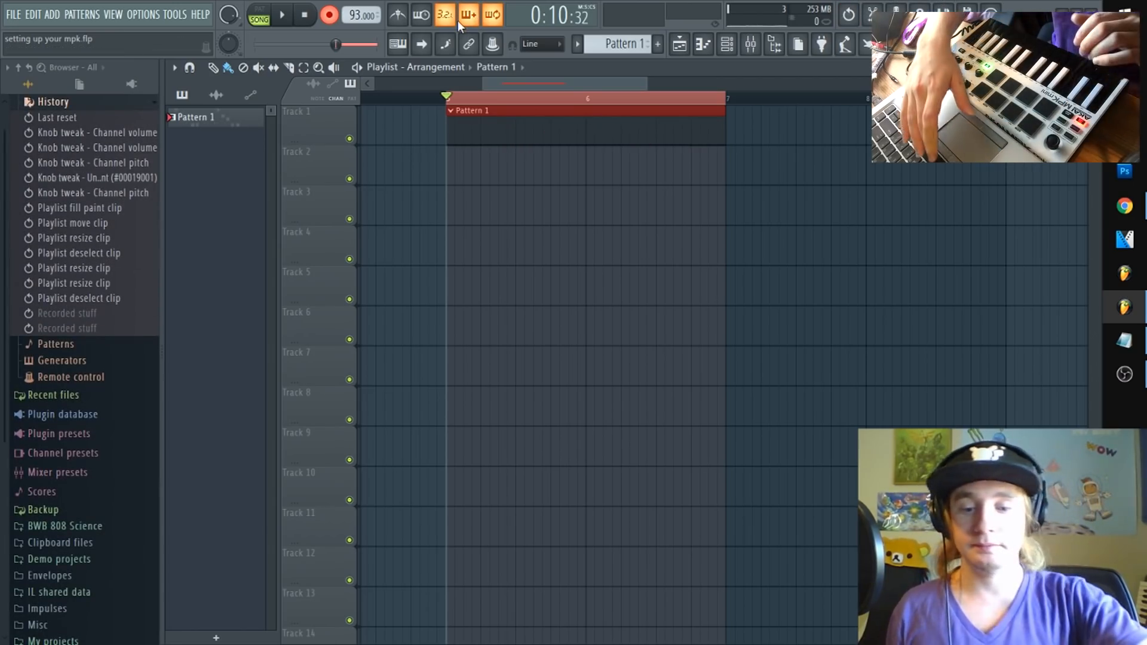
pyautogui.press('space')
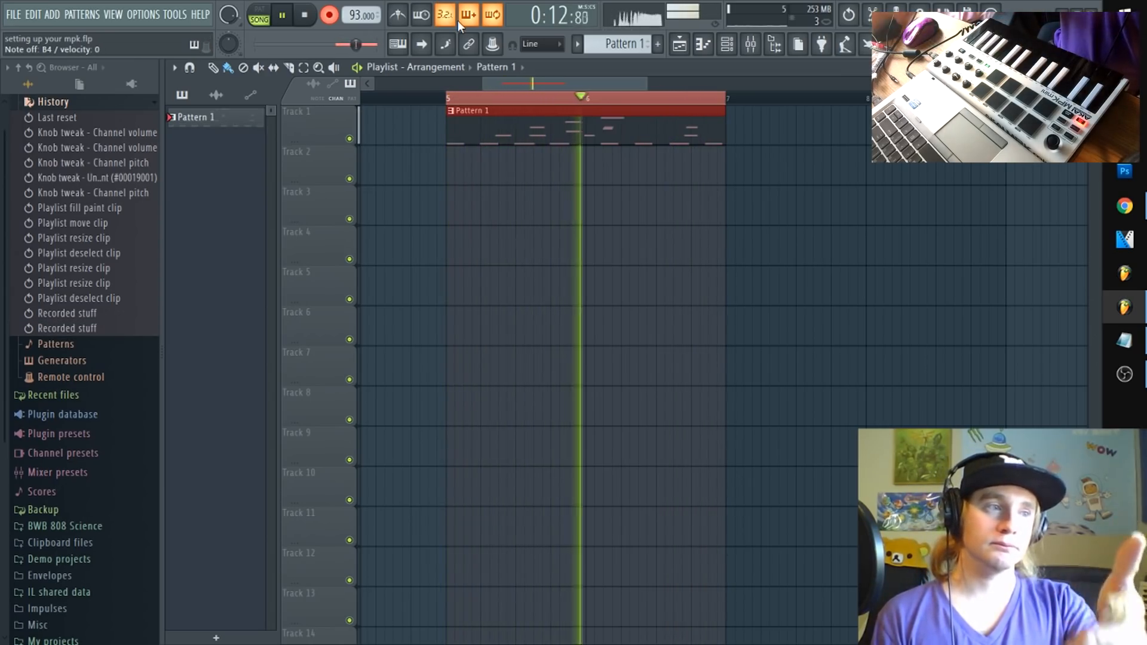
pyautogui.press('space')
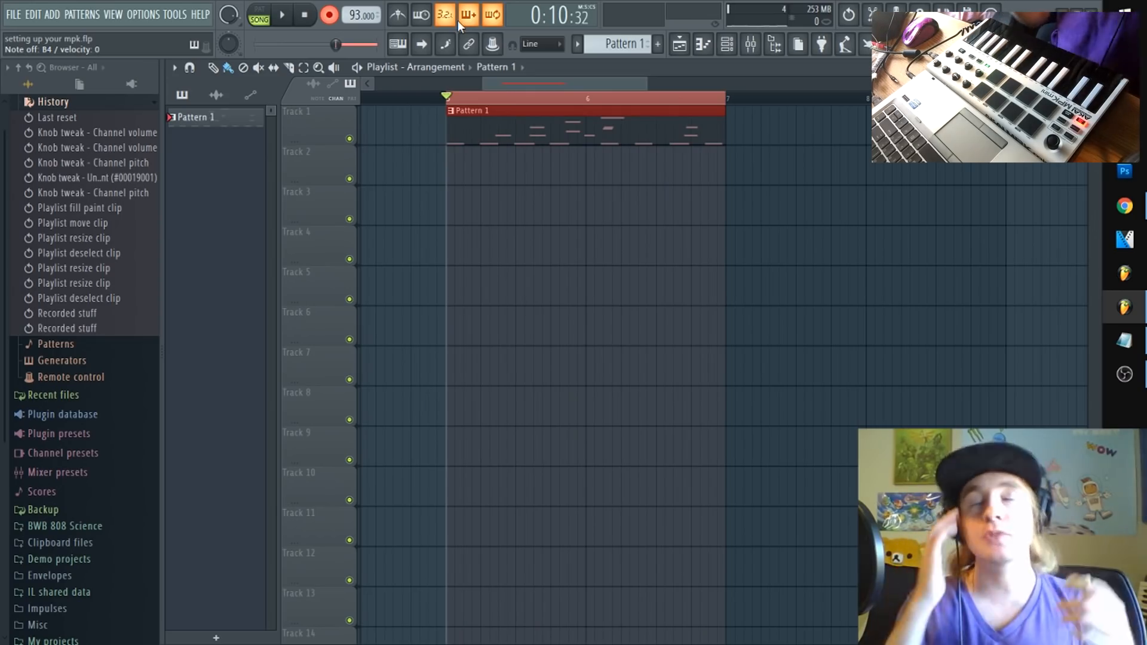
# - Turn on the metronome and undo the notes recorded in Pattern 1
pyautogui.click(399, 16)
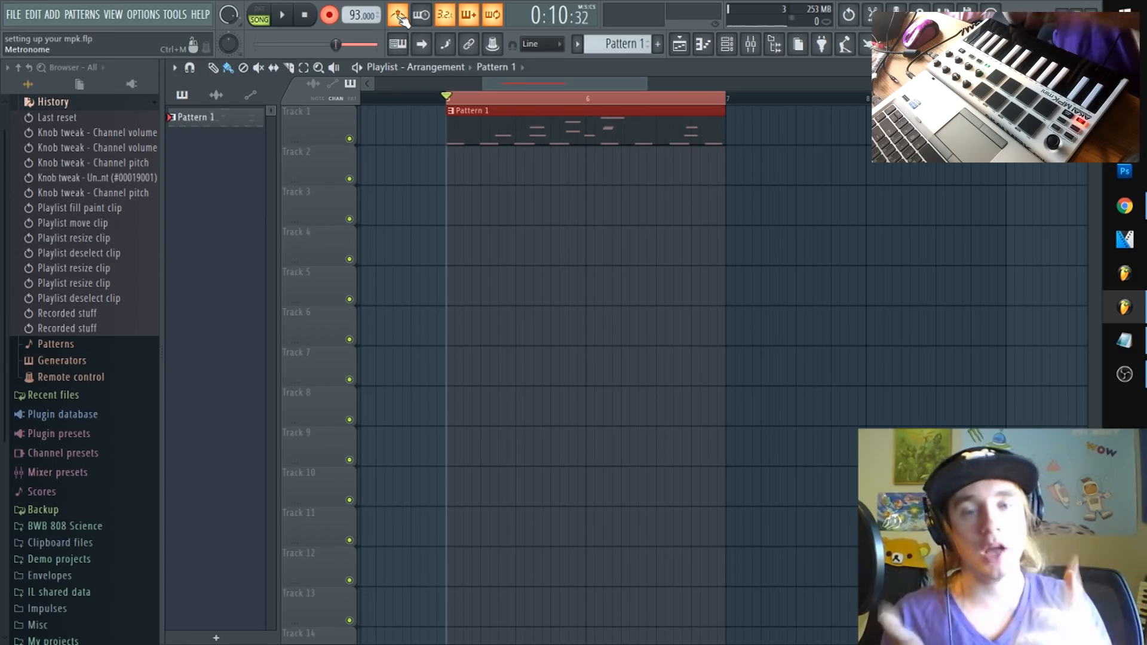
pyautogui.hotkey('ctrl', 'z')
pyautogui.hotkey('ctrl', 'z')
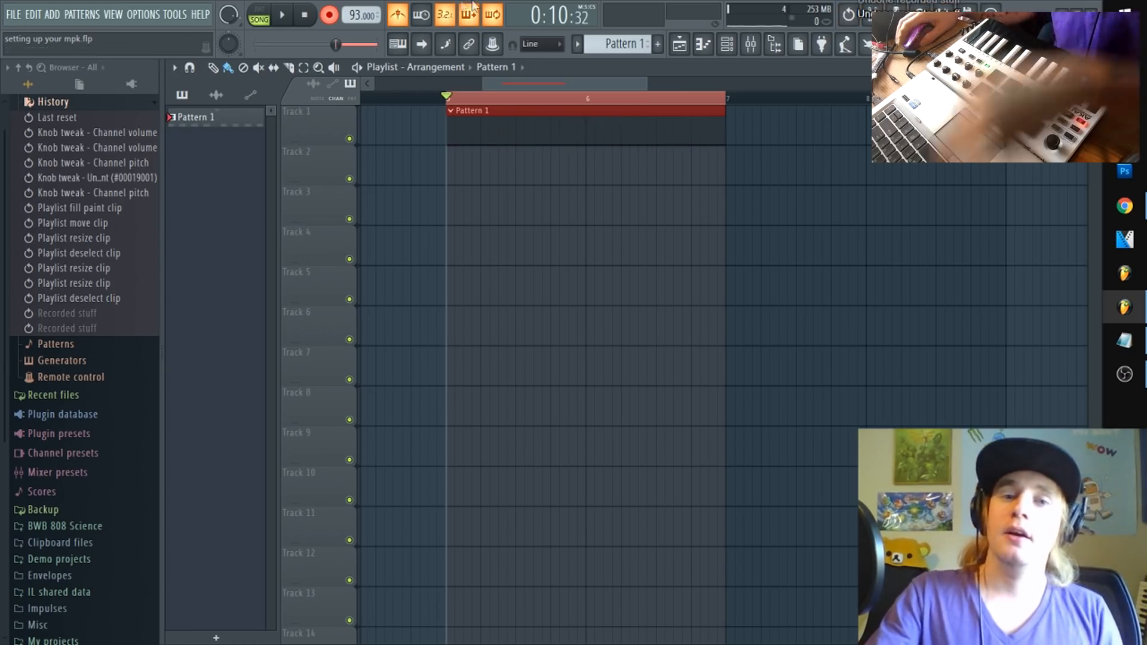
# - Select the Harmless and Default channels together in the channel rack, leaving Serum unselected
pyautogui.click(726, 46)
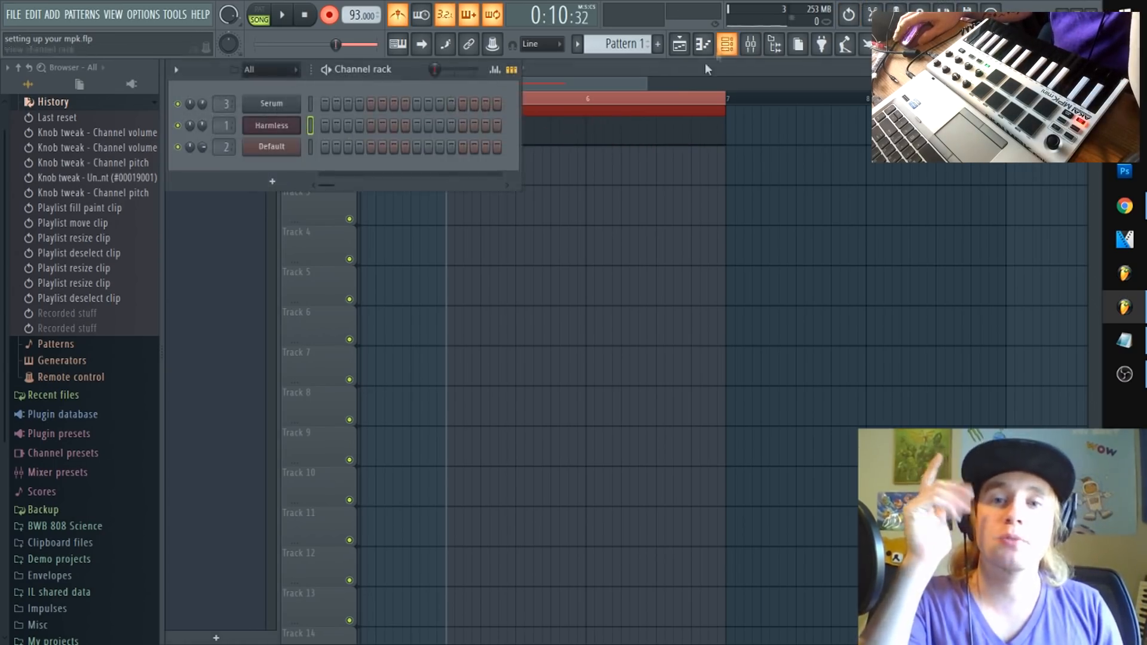
pyautogui.click(308, 144)
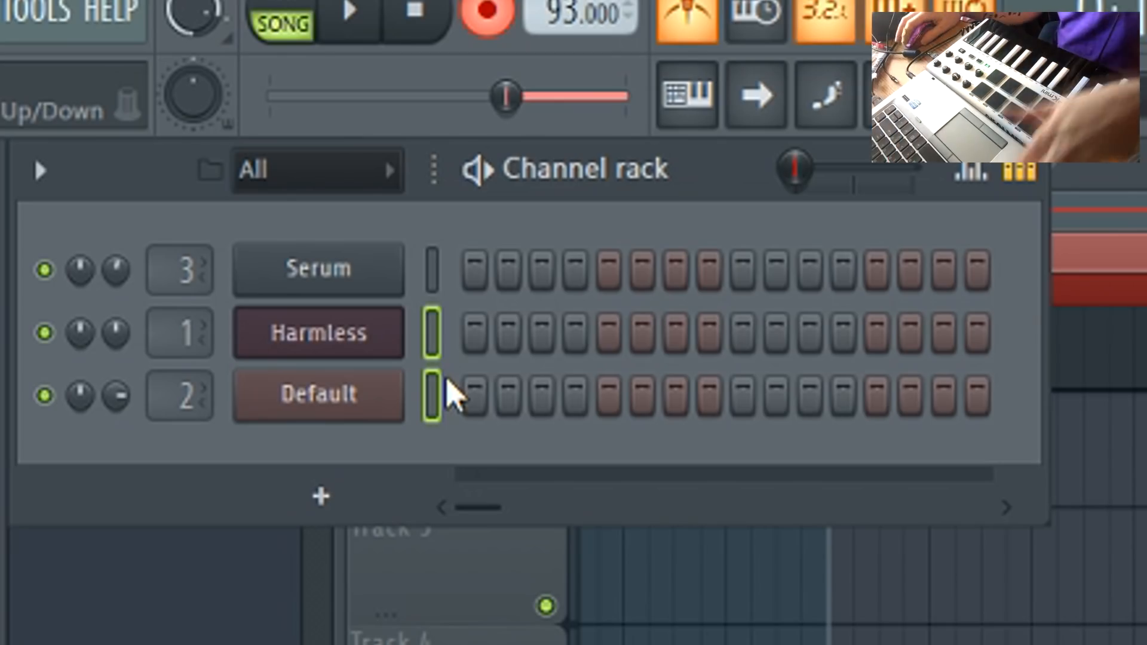
pyautogui.moveTo(435, 336); pyautogui.dragTo(437, 413)
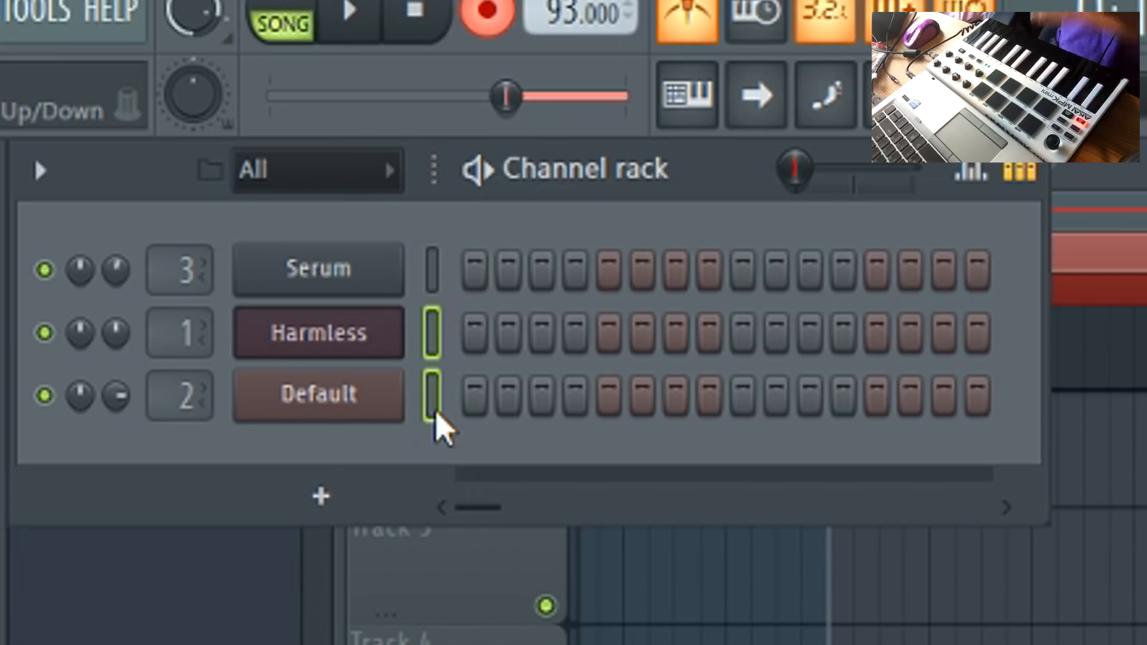
pyautogui.moveTo(432, 263); pyautogui.dragTo(432, 414)
pyautogui.moveTo(433, 336); pyautogui.dragTo(432, 392)
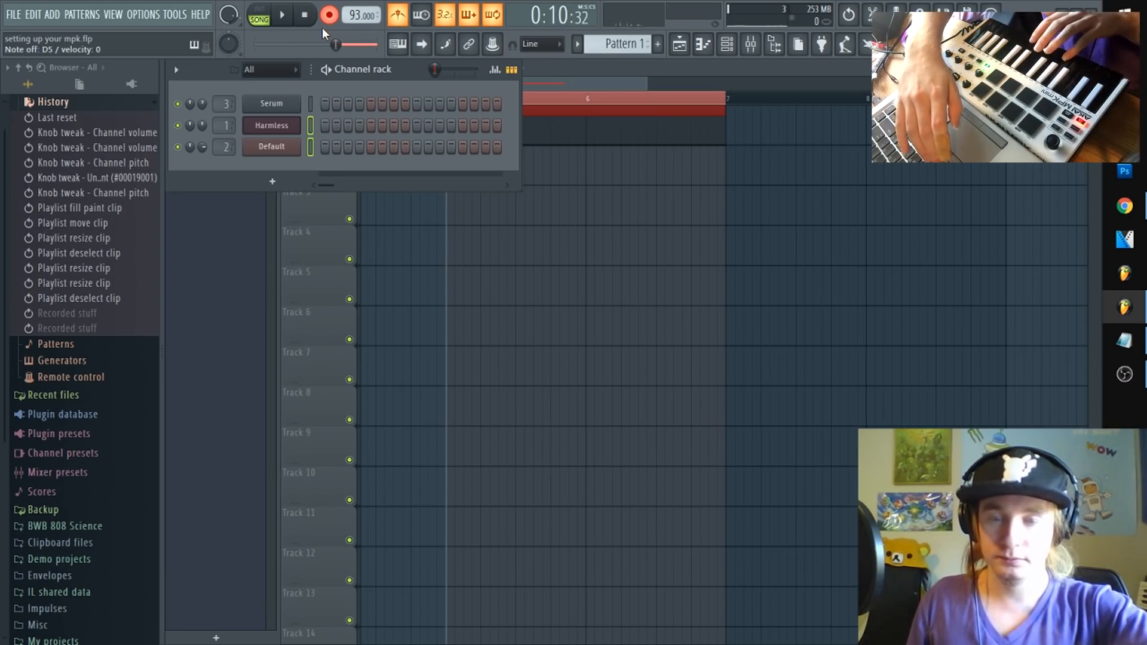
# - Record the Harmless keys and the Default drum pads simultaneously into Pattern 1, and turn off the metronome
pyautogui.press('space')
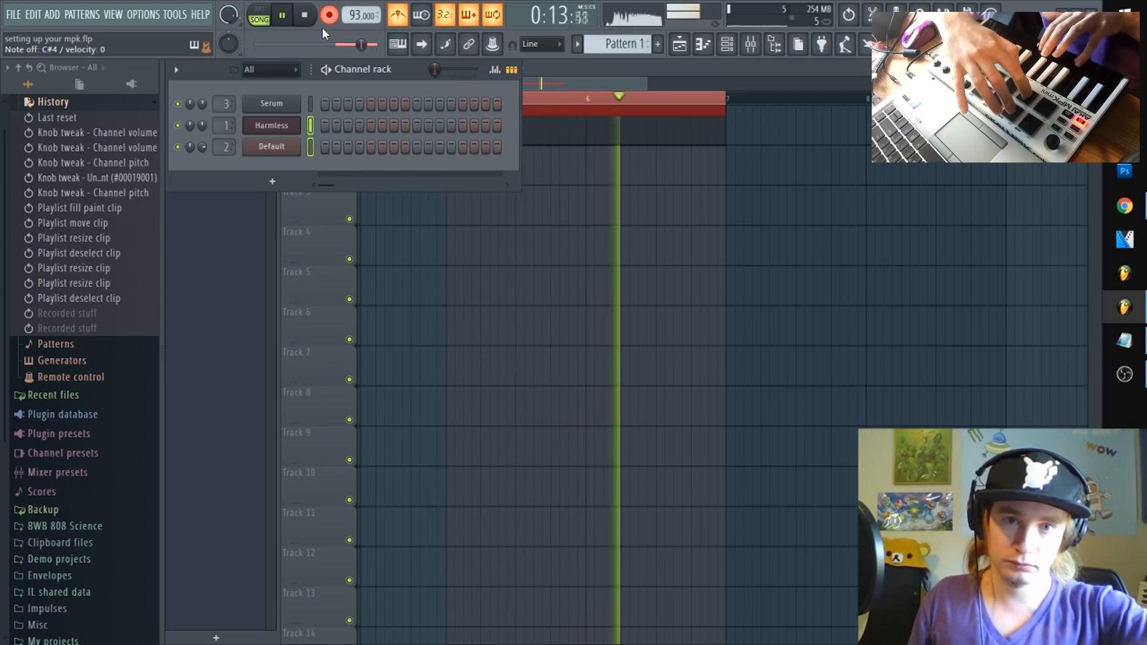
pyautogui.press('space')
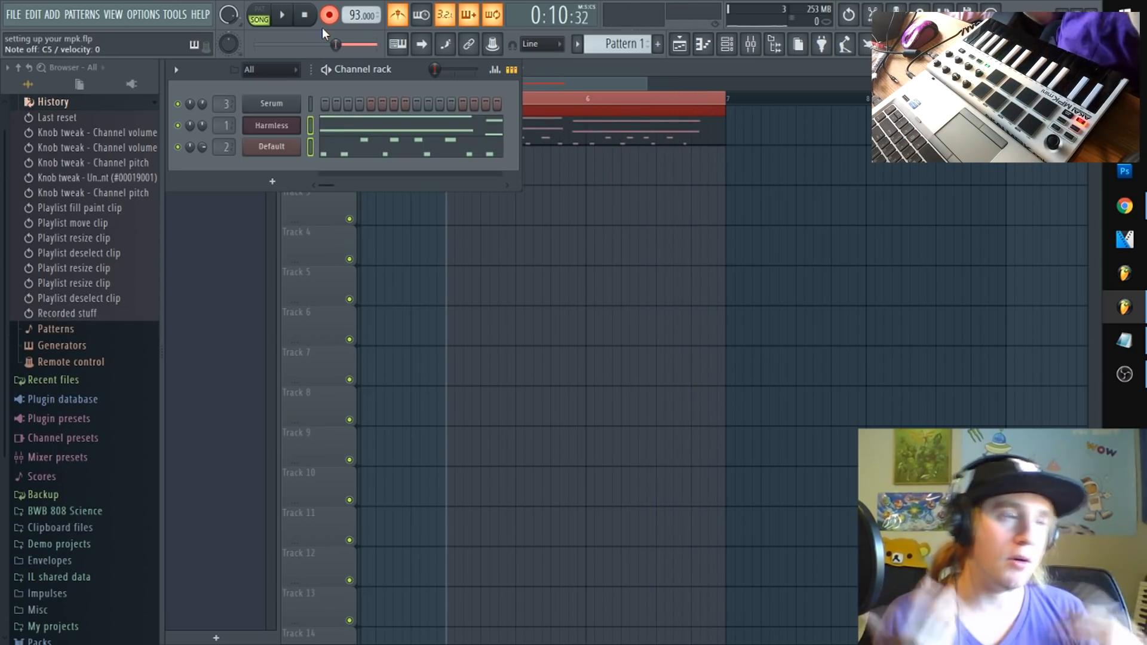
pyautogui.click(397, 17)
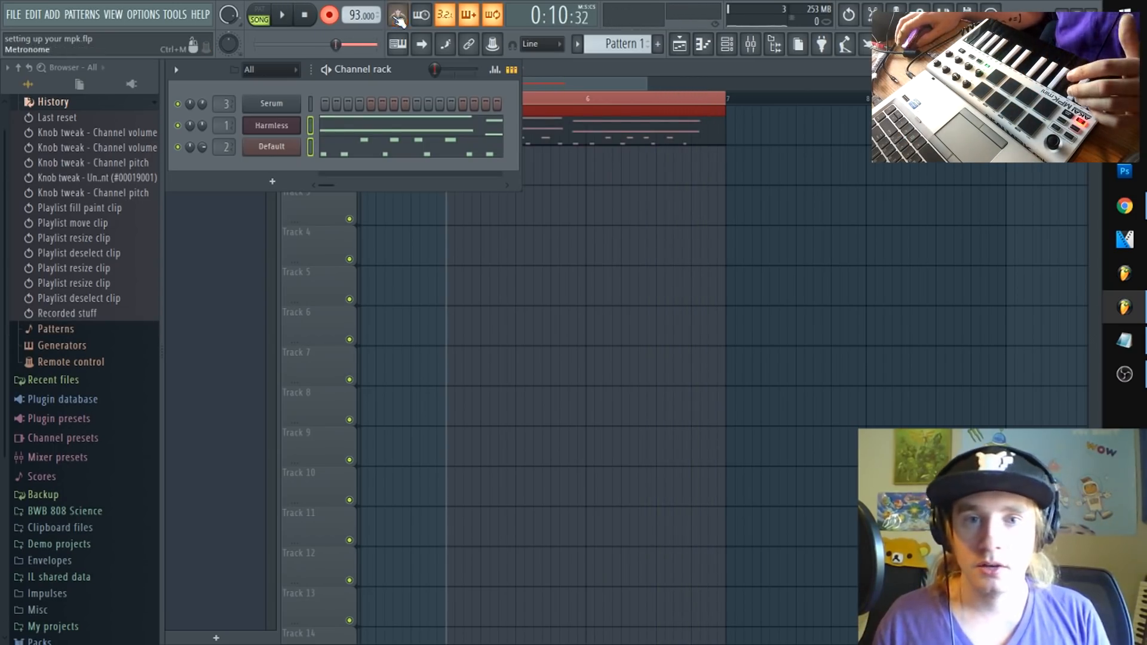
# - Set the playlist playback region to run from bar 5 to shortly before bar 7
pyautogui.click(700, 99)
pyautogui.moveTo(707, 103); pyautogui.dragTo(450, 128)
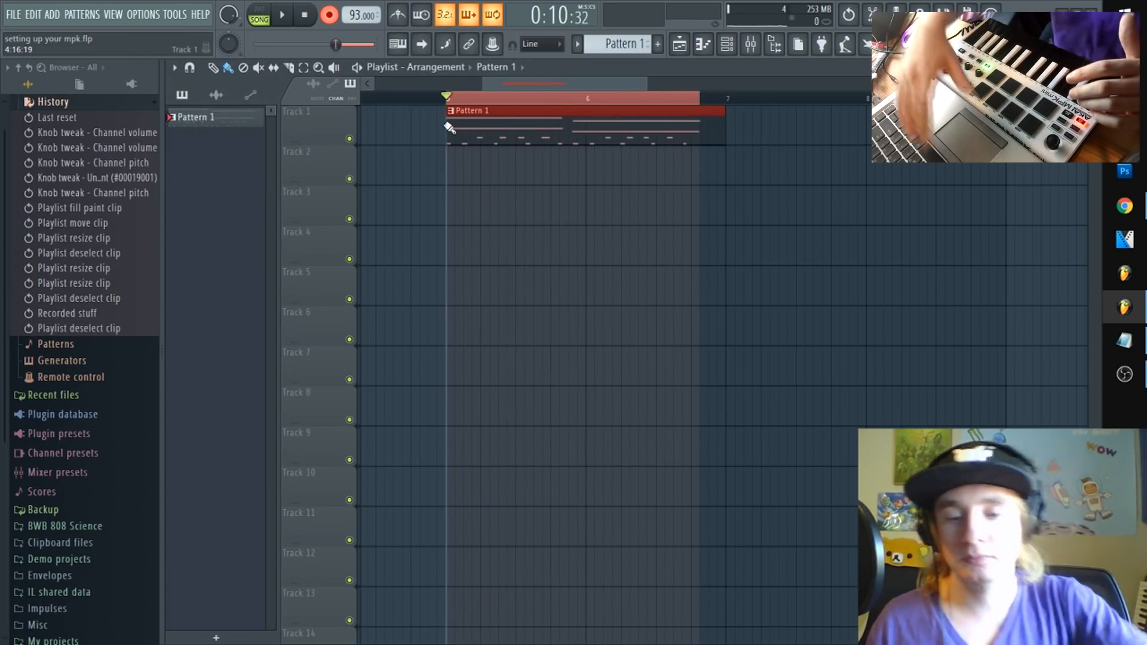
# - Play back the looped playlist region containing Pattern 1
pyautogui.press('space')
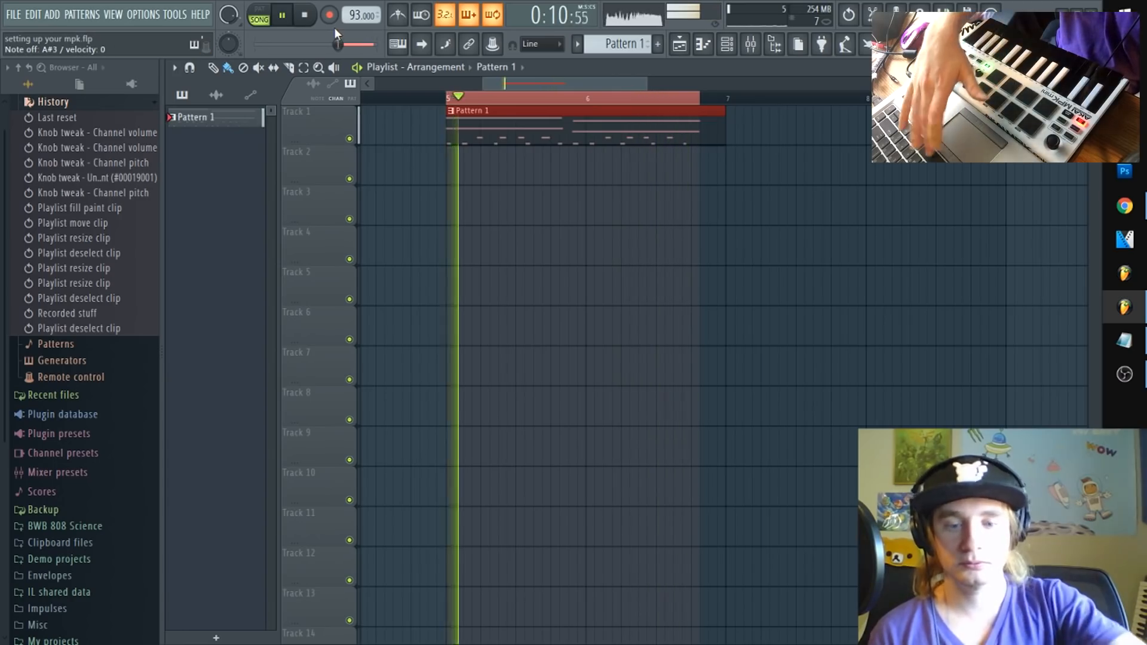
pyautogui.press('space')
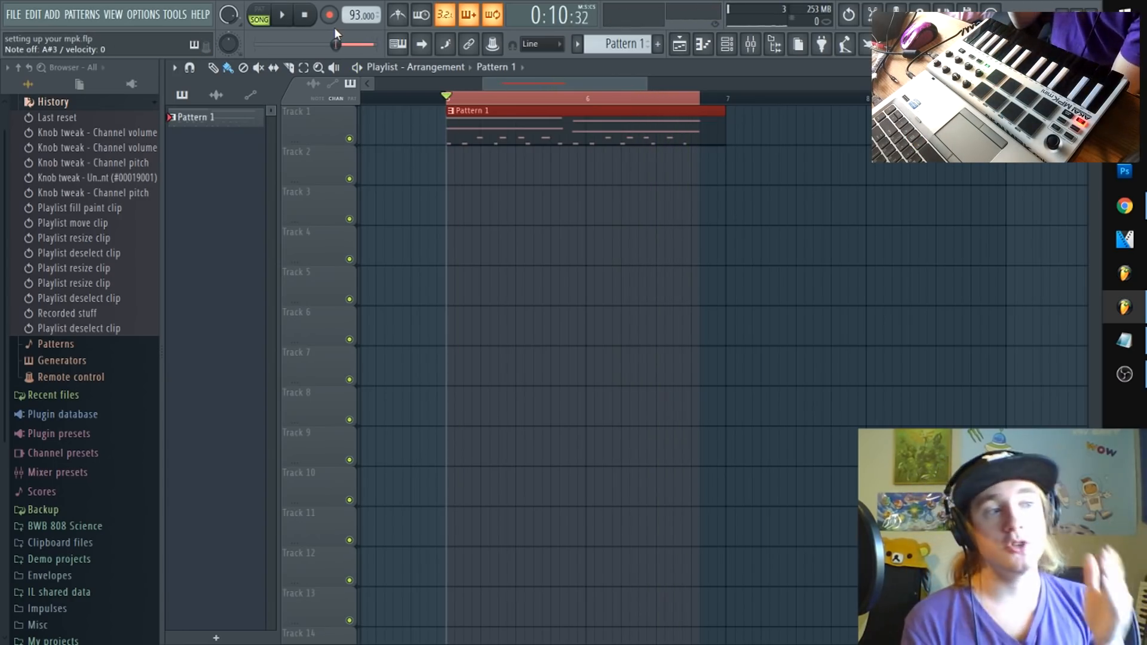
# - Split Pattern 1 by channel and move the resulting Harmless clip to Track 2 of the playlist
pyautogui.rightClick(228, 121)
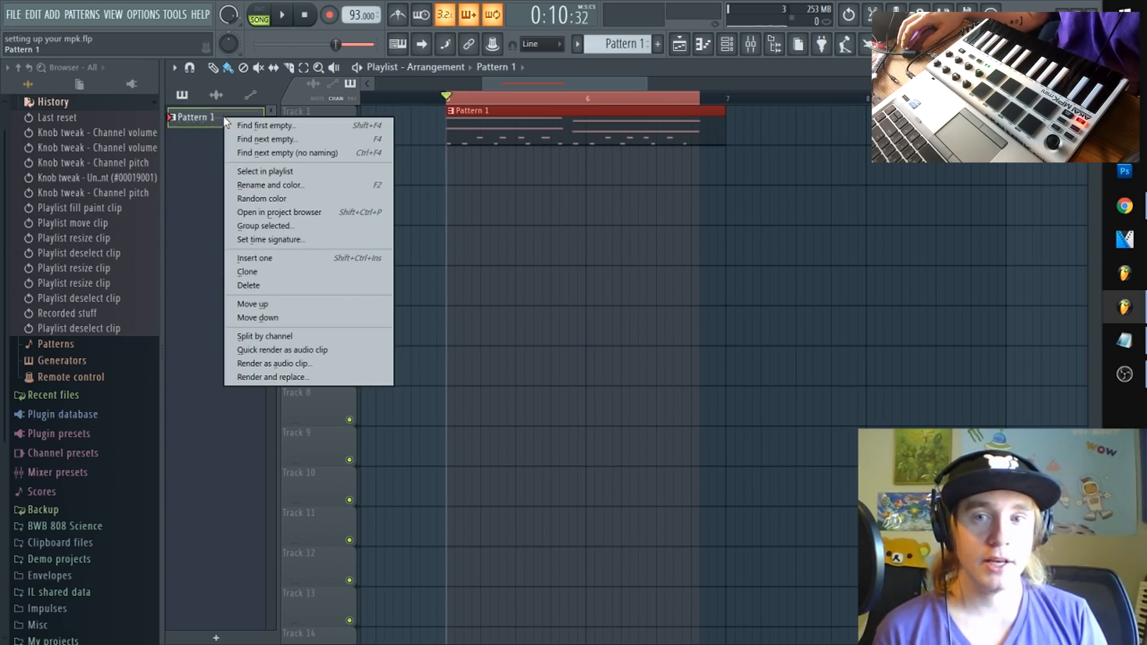
pyautogui.click(285, 336)
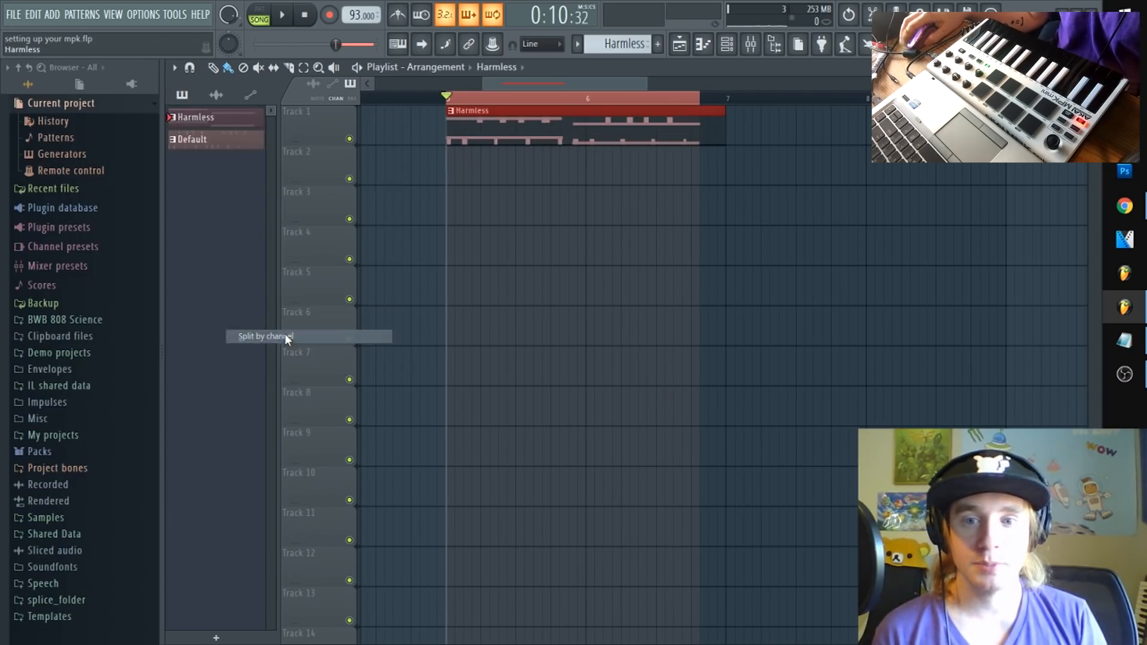
pyautogui.moveTo(520, 118); pyautogui.dragTo(523, 185)
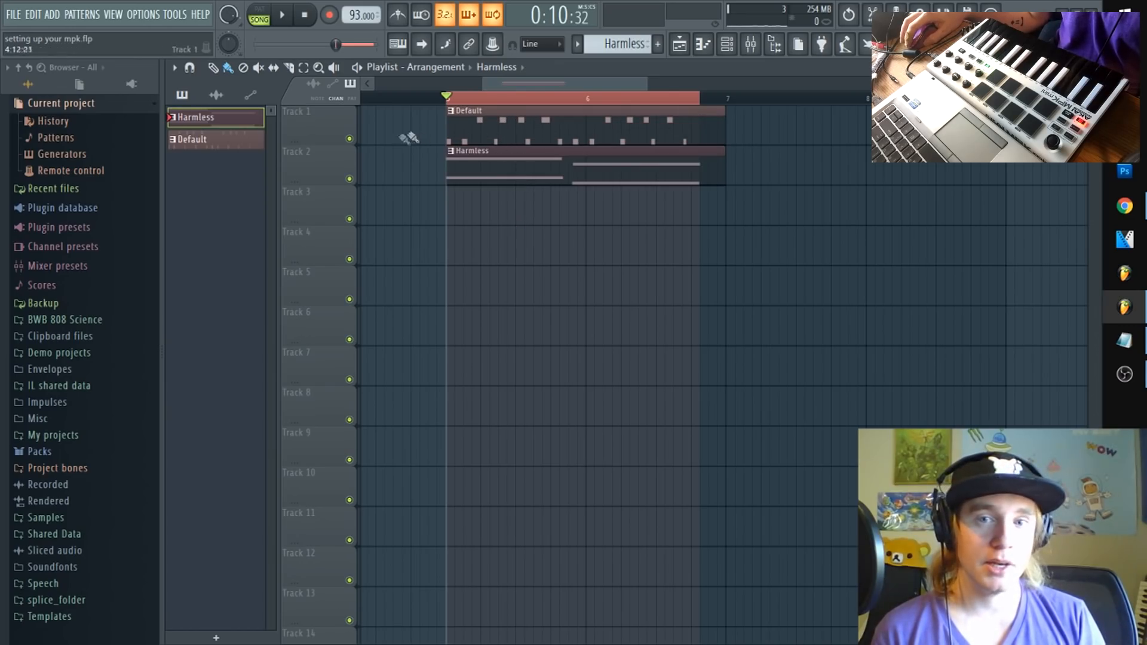
# - Audition the Harmless and Default clips separately by muting and soloing their tracks, and leave Tracks 1 and 2 both unmuted
pyautogui.click(350, 140)
pyautogui.press('space')
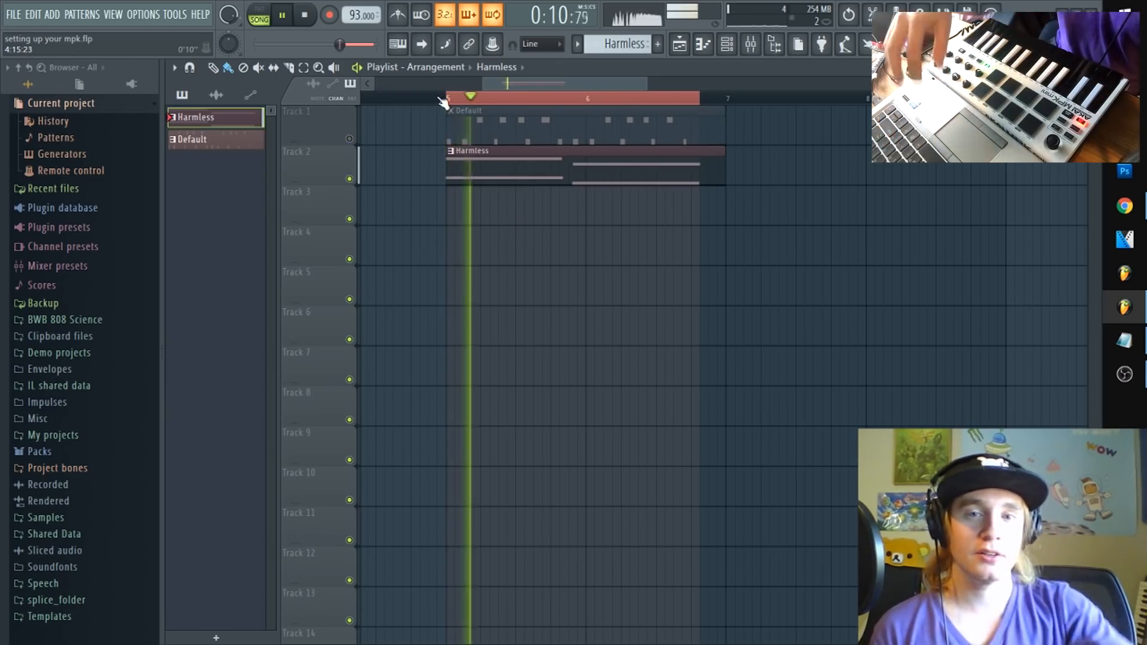
pyautogui.rightClick(349, 179)
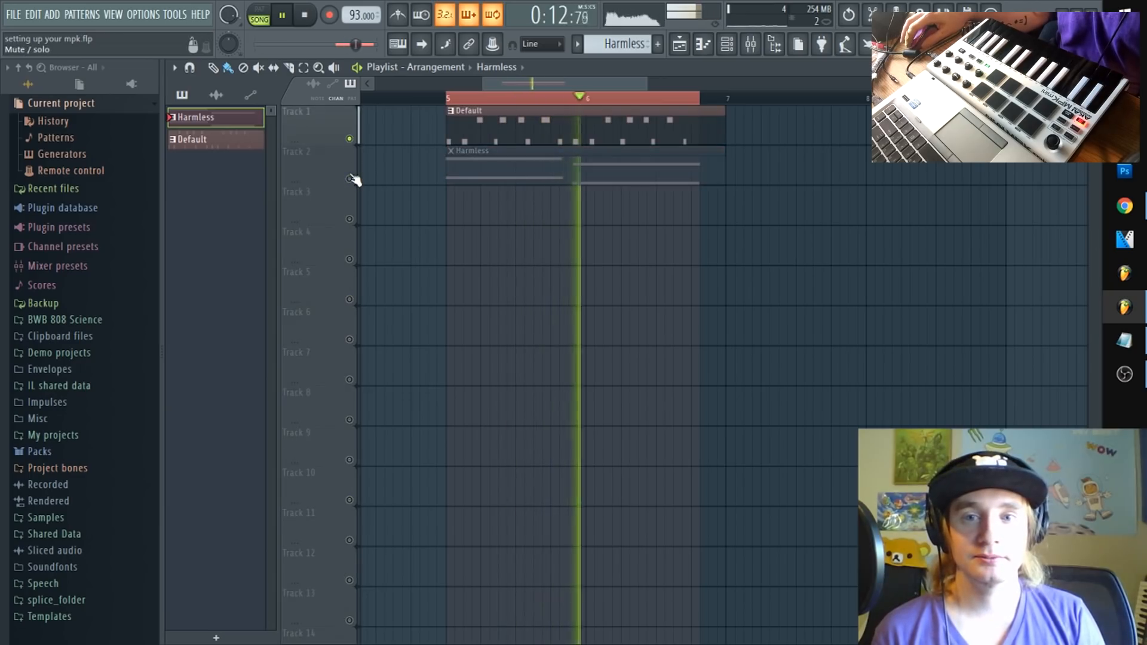
pyautogui.click(351, 144)
pyautogui.press('space')
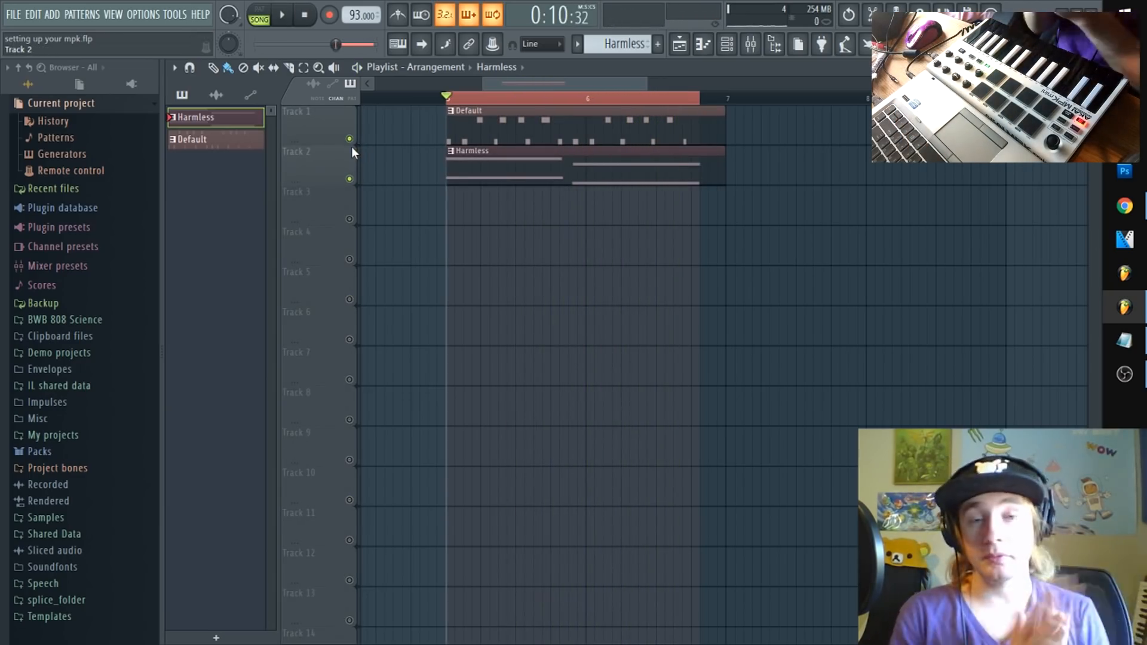
# - Link the Insert 1 volume fader in the mixer to a knob on the MIDI controller
pyautogui.click(752, 45)
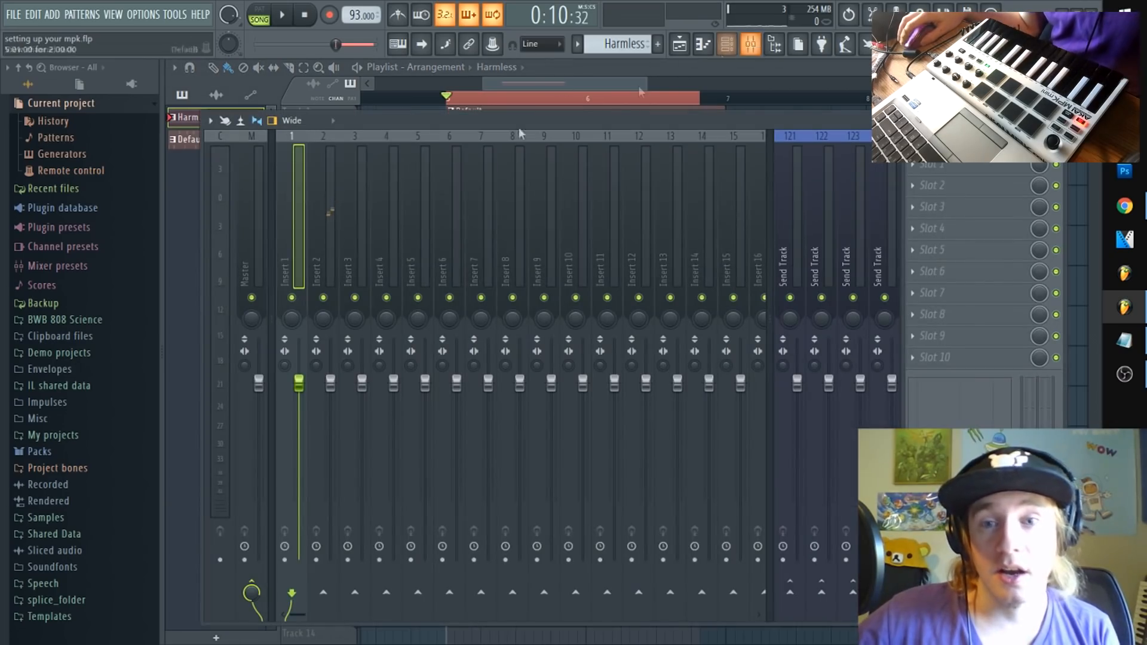
pyautogui.press('F9')
pyautogui.moveTo(507, 79); pyautogui.dragTo(500, 80)
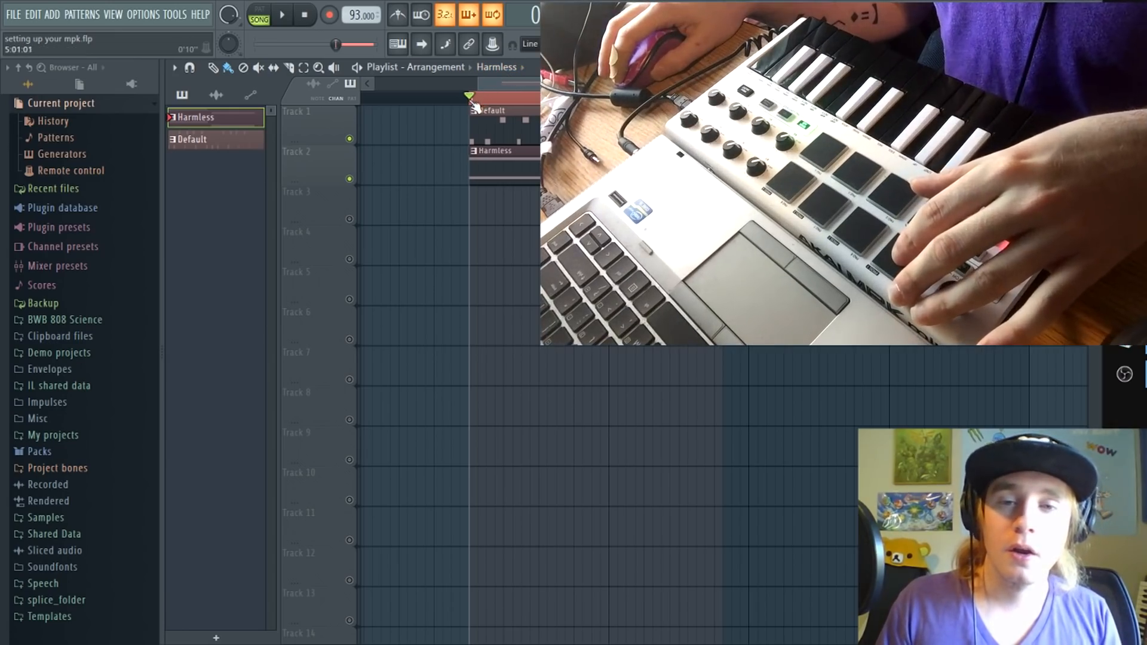
pyautogui.press('F9')
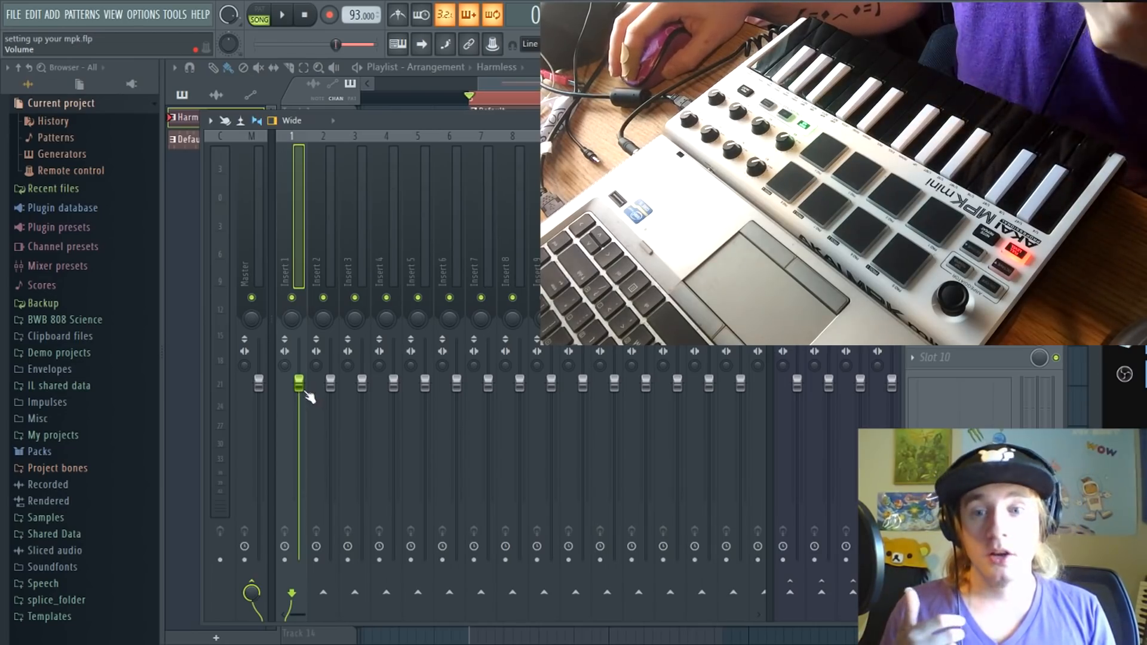
pyautogui.rightClick(299, 388)
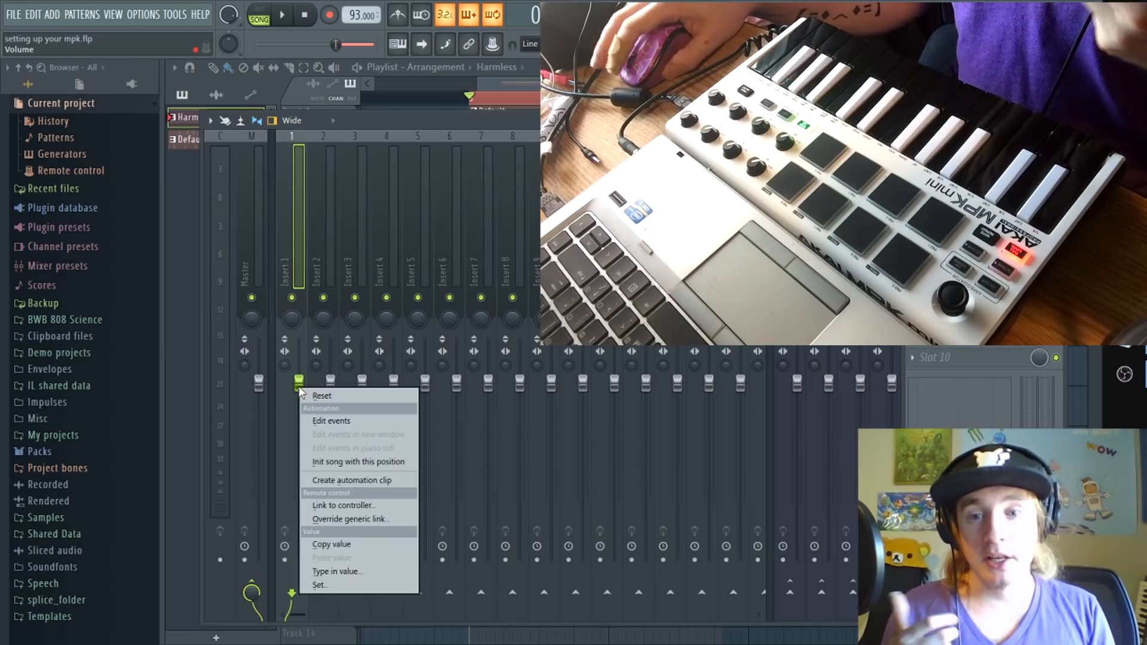
pyautogui.click(344, 507)
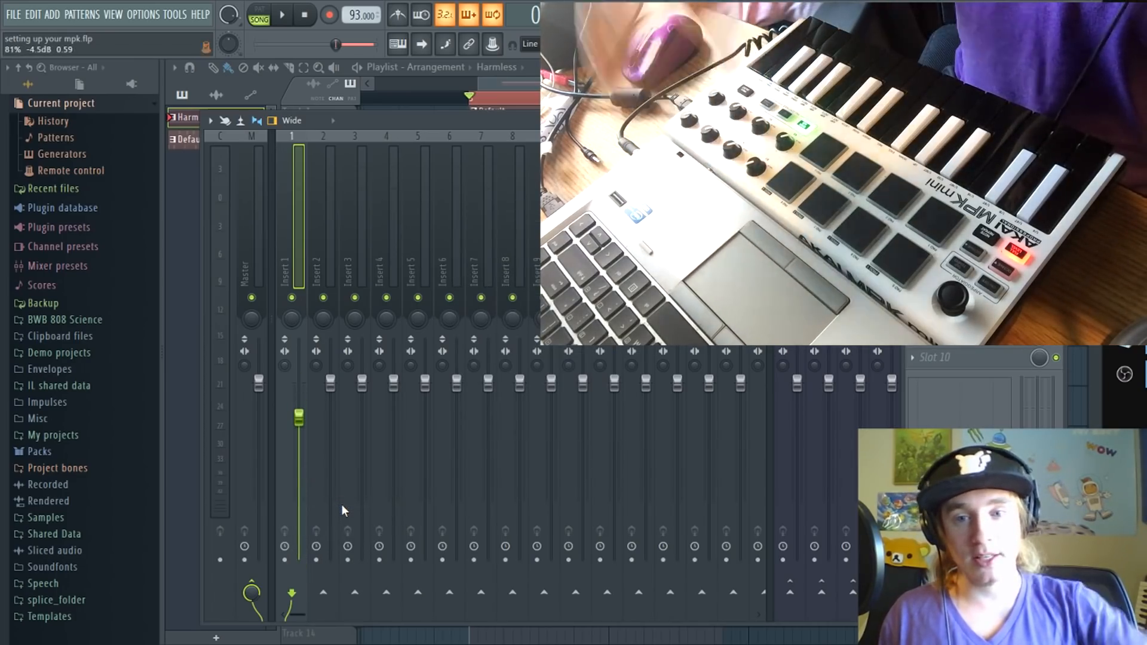
# - Link the Insert 2 volume fader to a second controller knob and ride both volumes during playback
pyautogui.rightClick(332, 392)
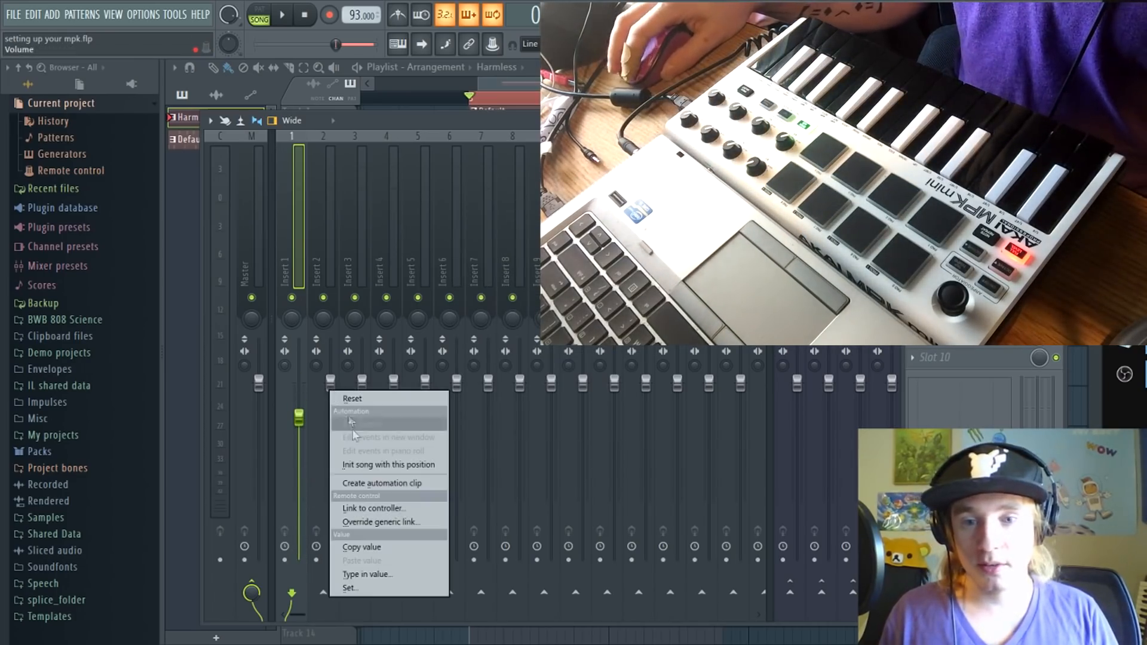
pyautogui.click(365, 507)
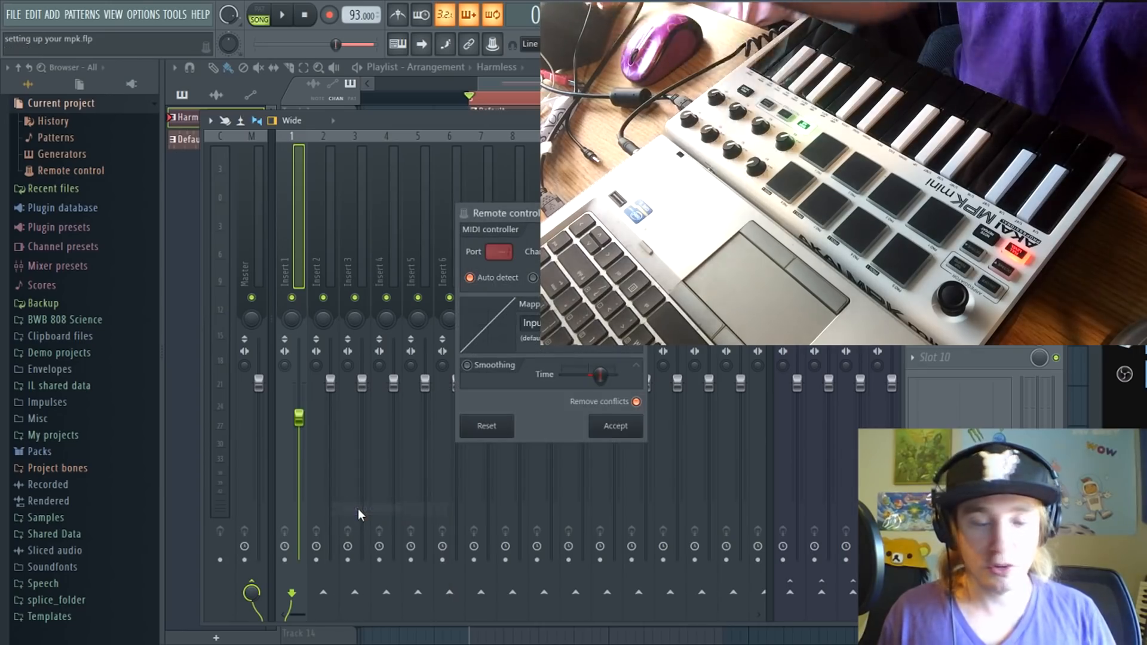
pyautogui.press('space')
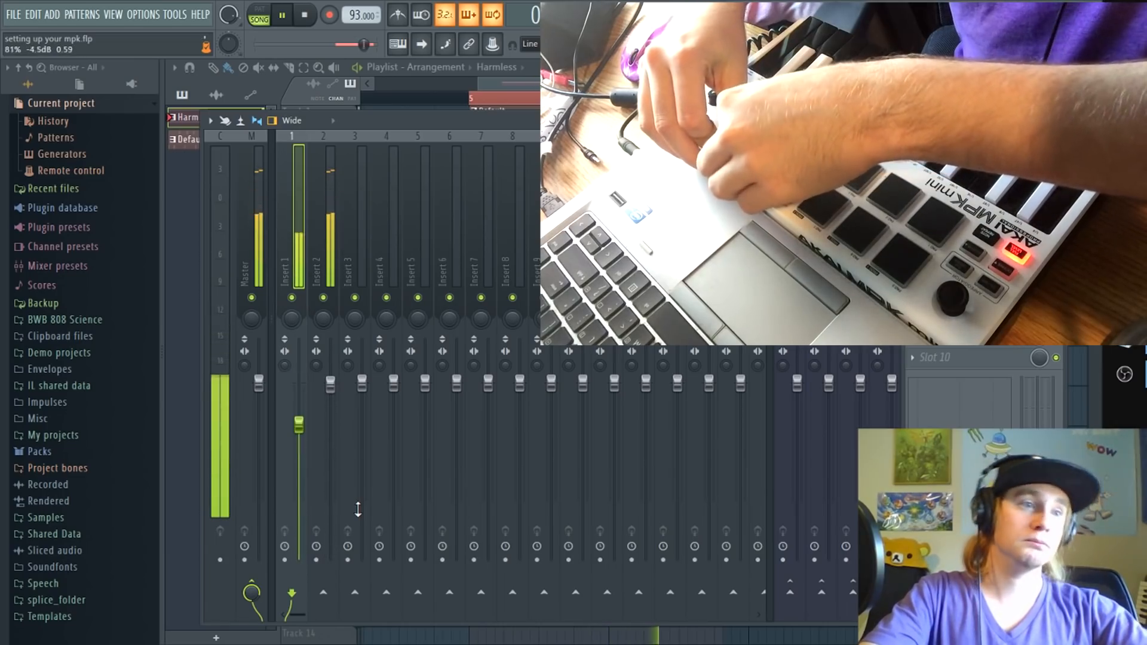
pyautogui.press('space')
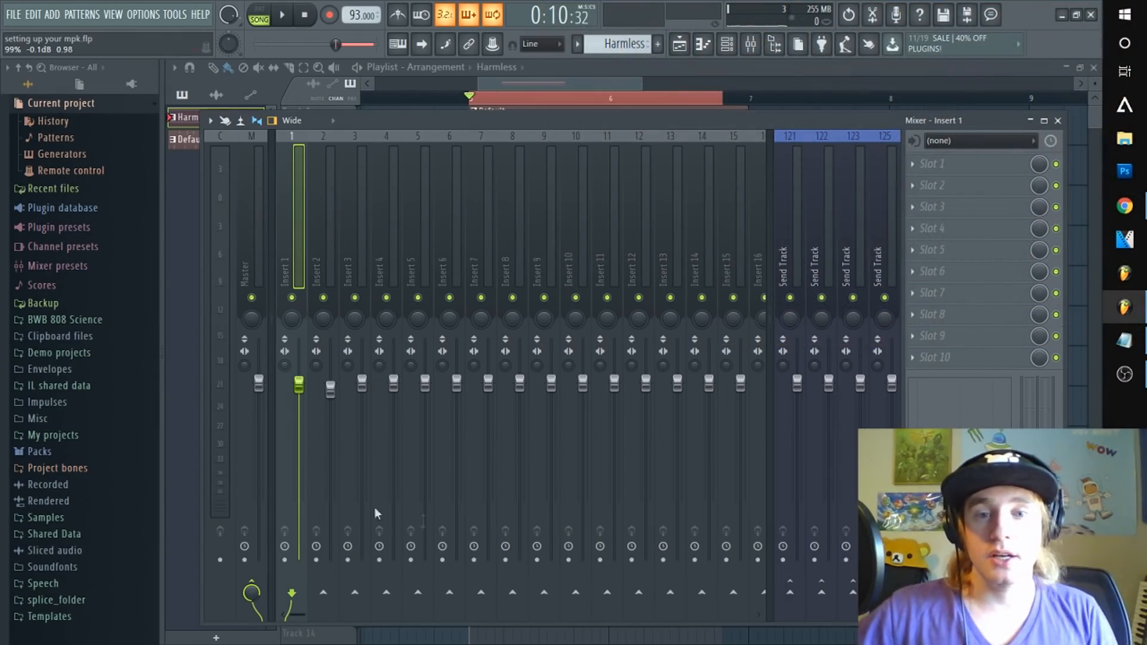
# - Load Fruity Parametric EQ 2 into the first effect slot of the Master mixer track
pyautogui.rightClick(508, 355)
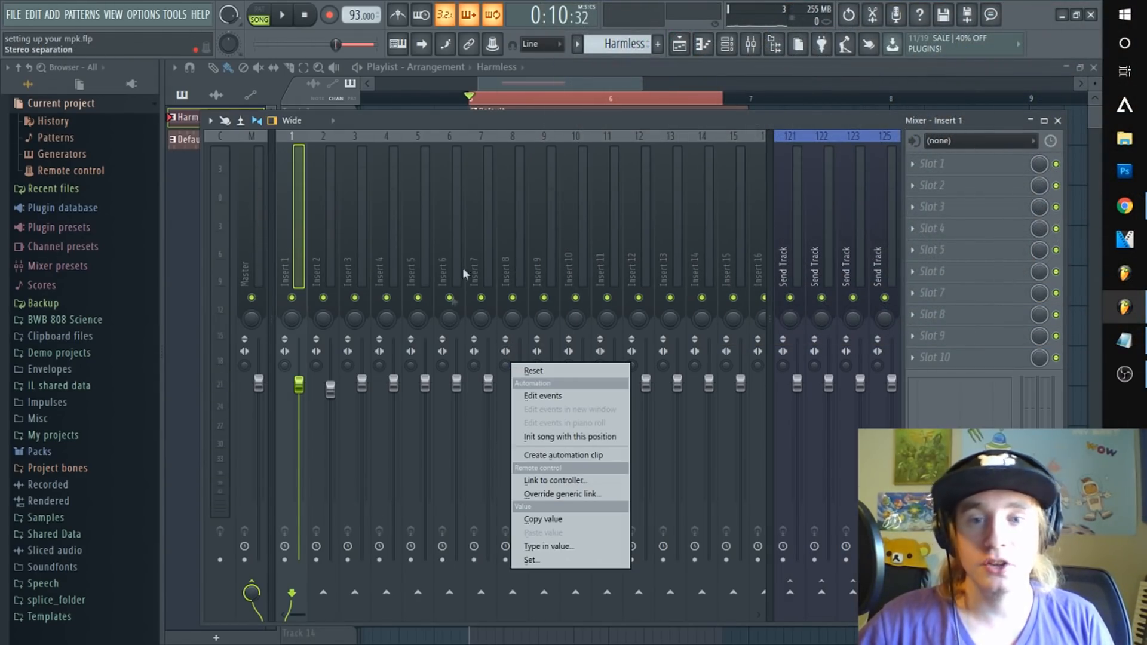
pyautogui.moveTo(505, 127); pyautogui.dragTo(583, 152)
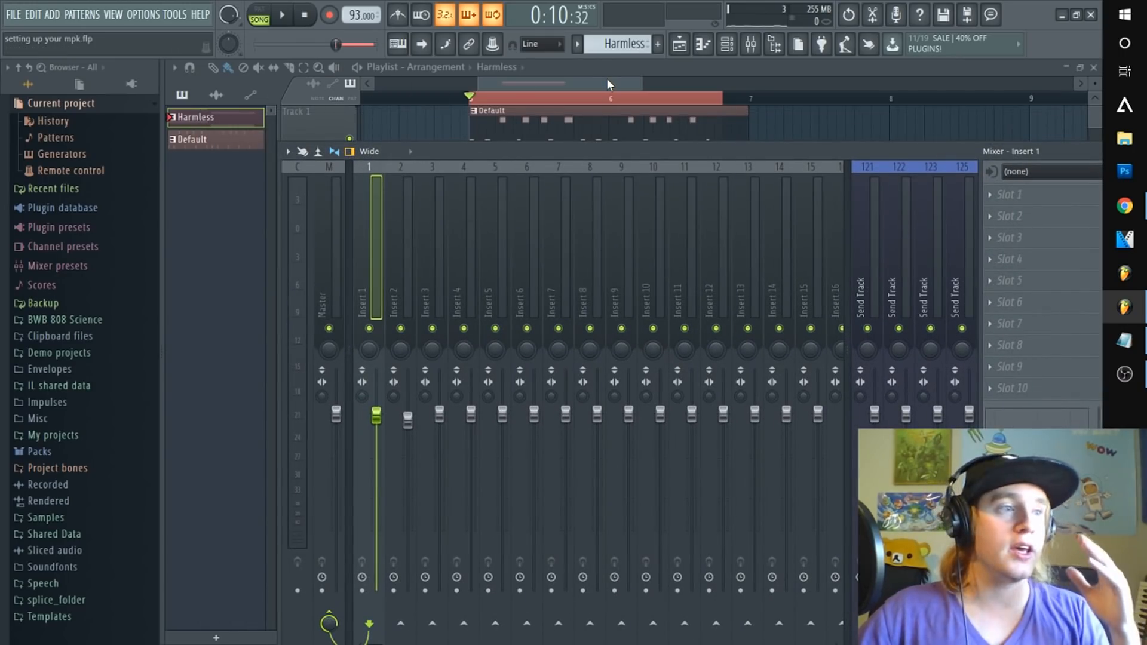
pyautogui.click(995, 202)
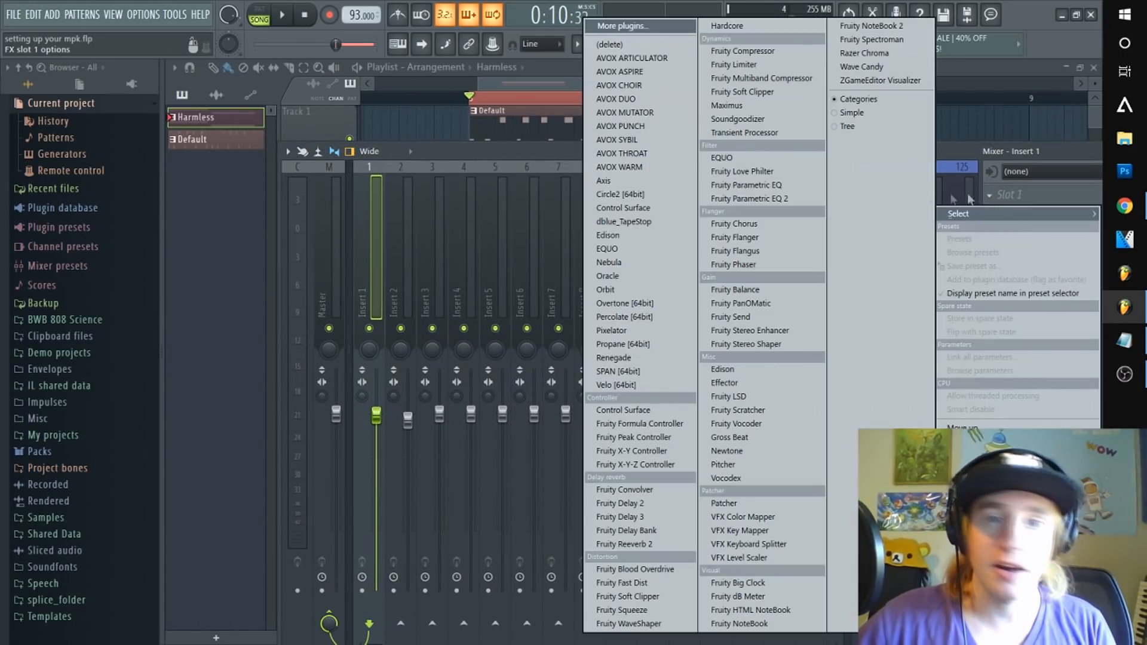
pyautogui.click(320, 230)
pyautogui.click(328, 226)
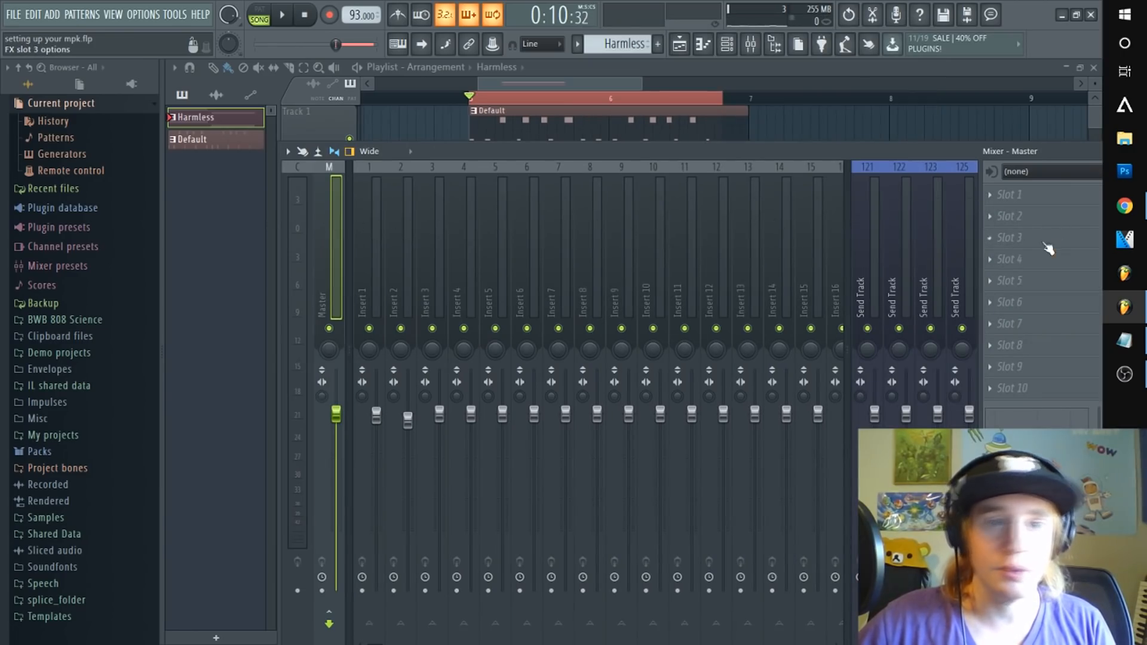
pyautogui.click(1003, 197)
pyautogui.click(767, 199)
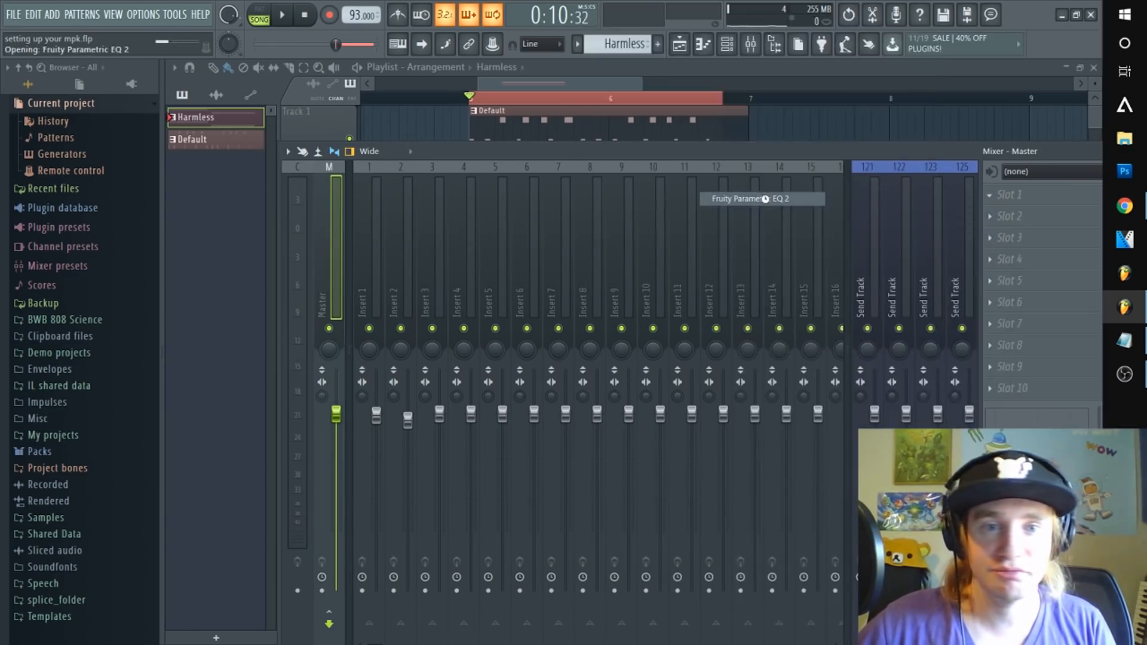
# - Apply the EQ's 20Hz + 18kHz cut preset and link the band 7 frequency to a controller knob
pyautogui.click(616, 172)
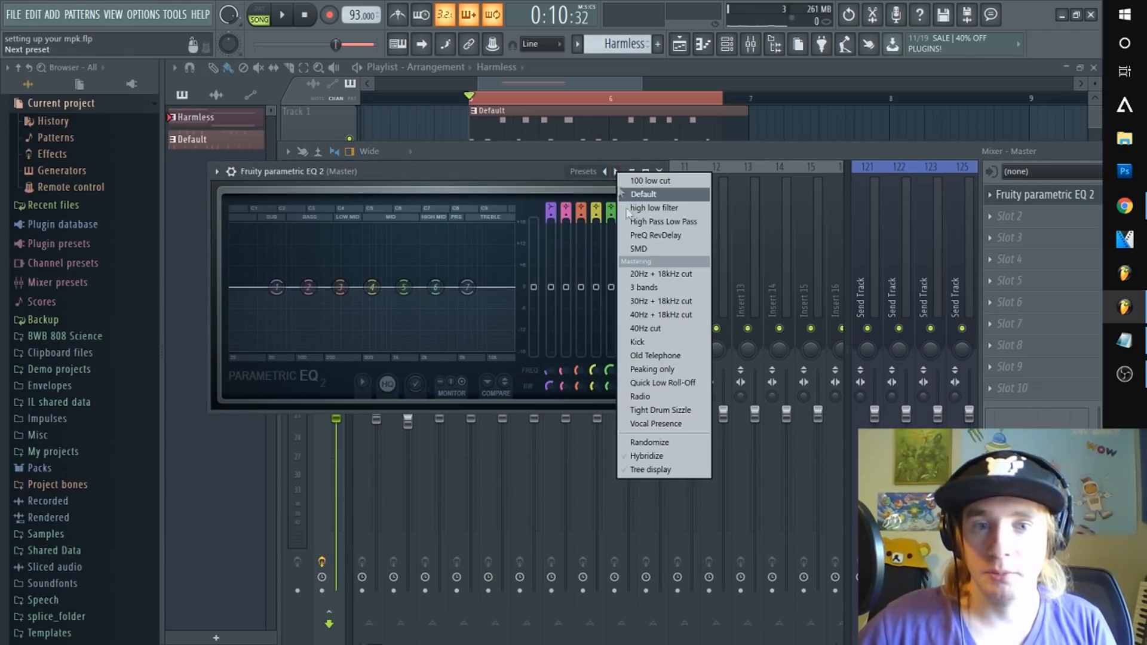
pyautogui.click(646, 274)
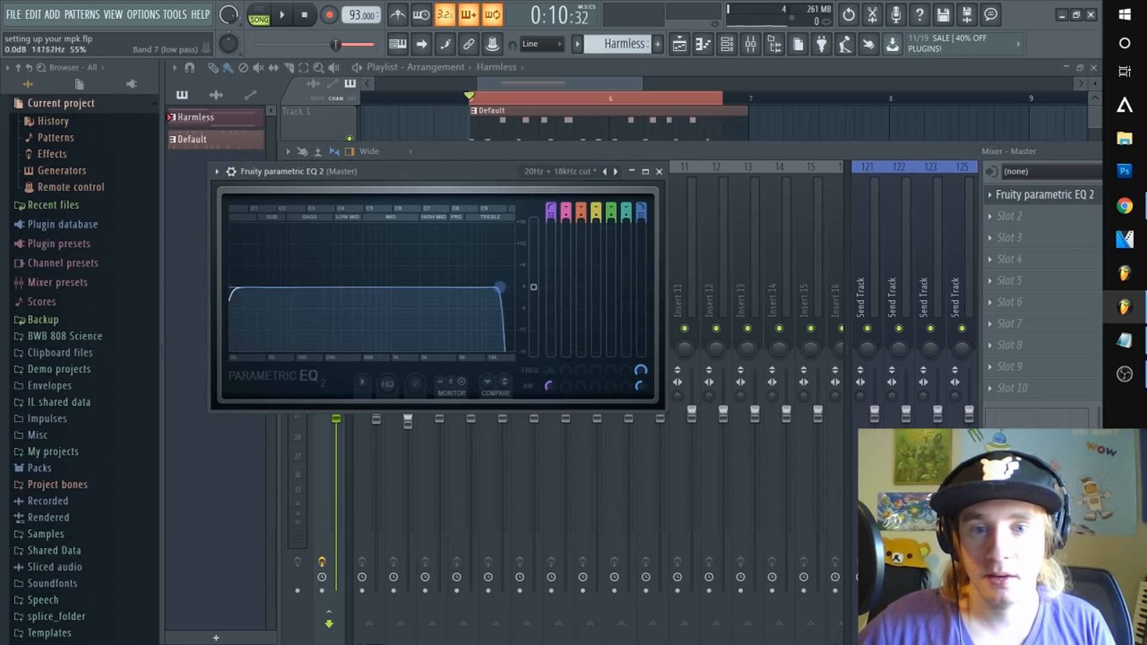
pyautogui.rightClick(638, 376)
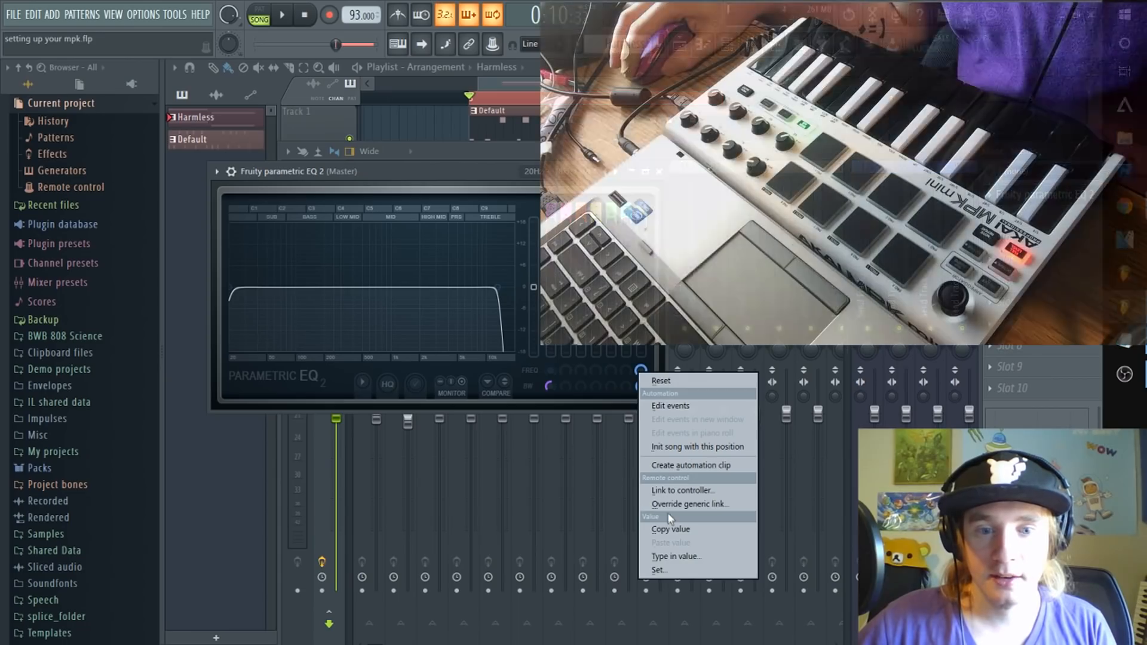
pyautogui.click(666, 491)
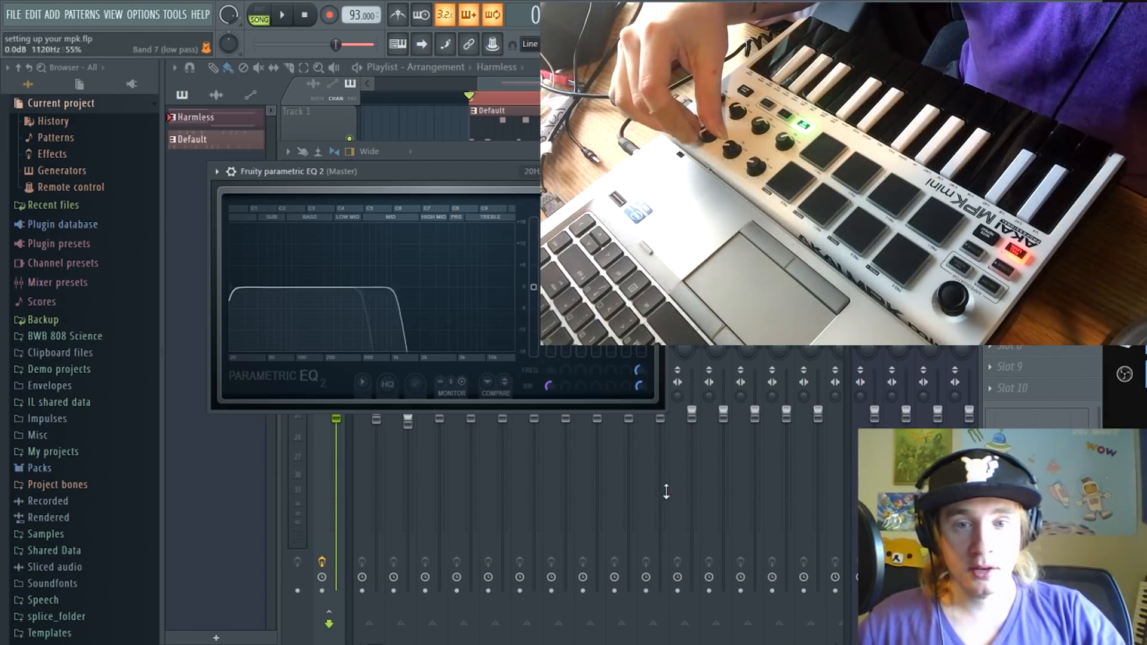
# - Set the EQ's band 7 width to 45% and sweep its low-pass frequency with the linked knob during playback
pyautogui.scroll(-4, 480, 292)
pyautogui.press('space')
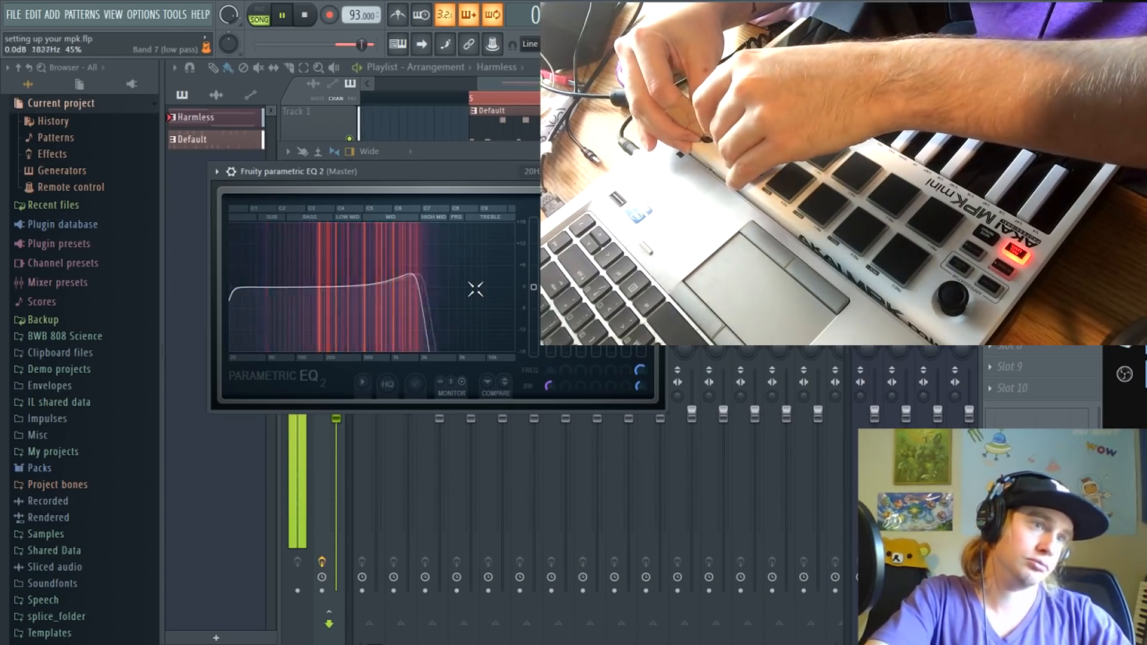
pyautogui.press('space')
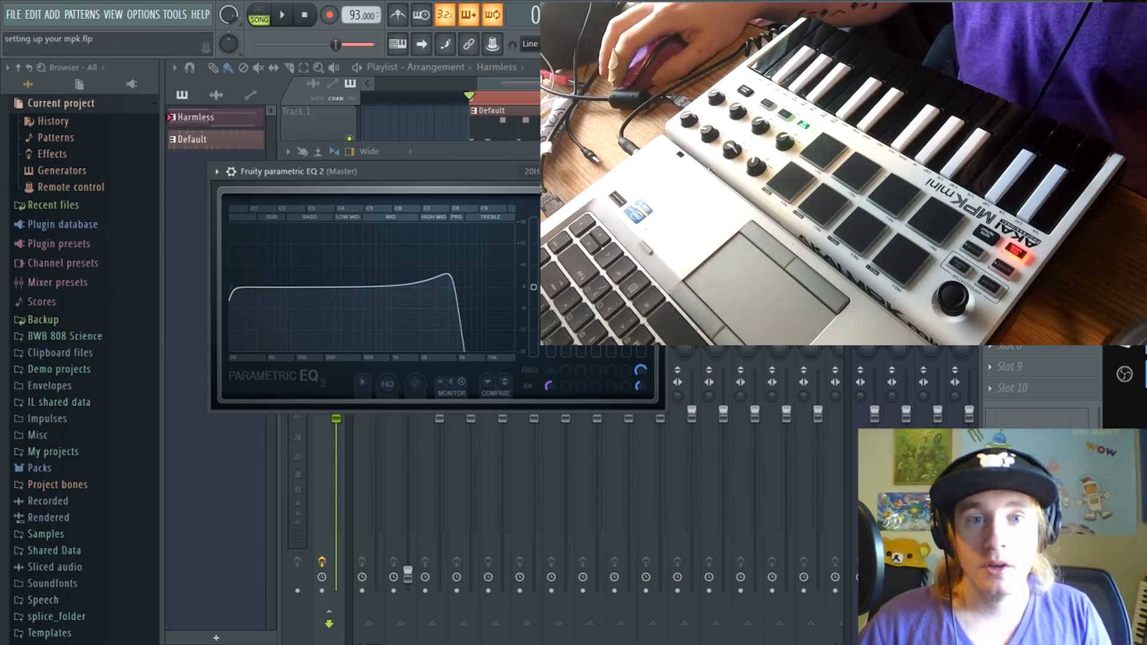
# - Open the Serum channel and link its Pluckify and F ME UP FAM macros to controller knobs using Multilink to controllers
pyautogui.click(741, 44)
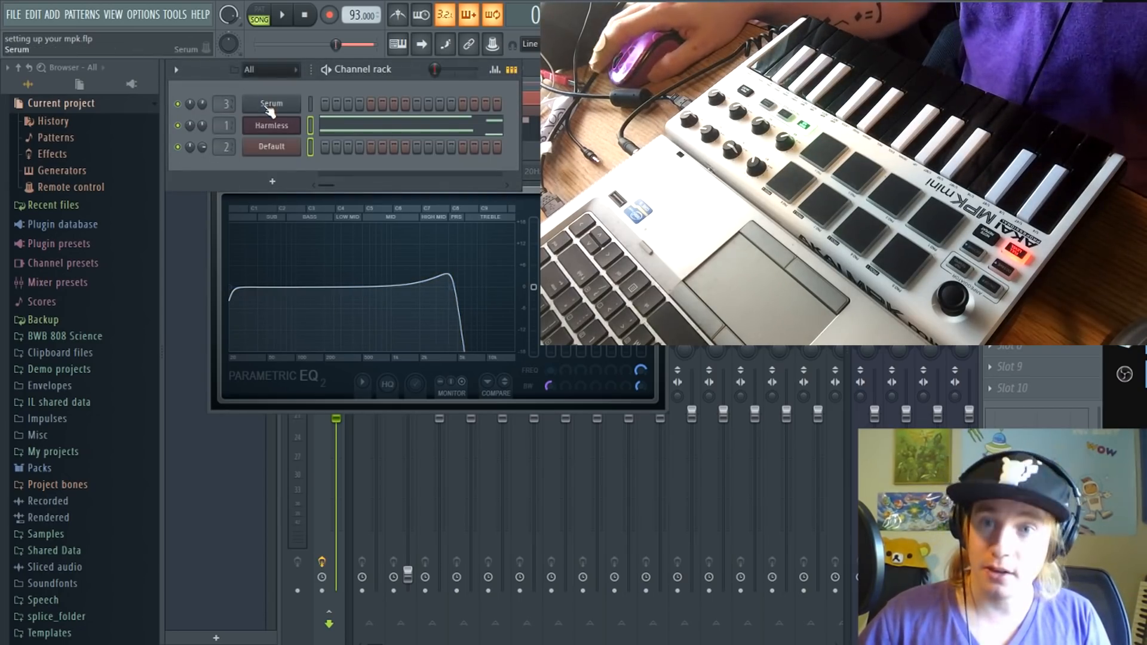
pyautogui.click(270, 106)
pyautogui.rightClick(256, 406)
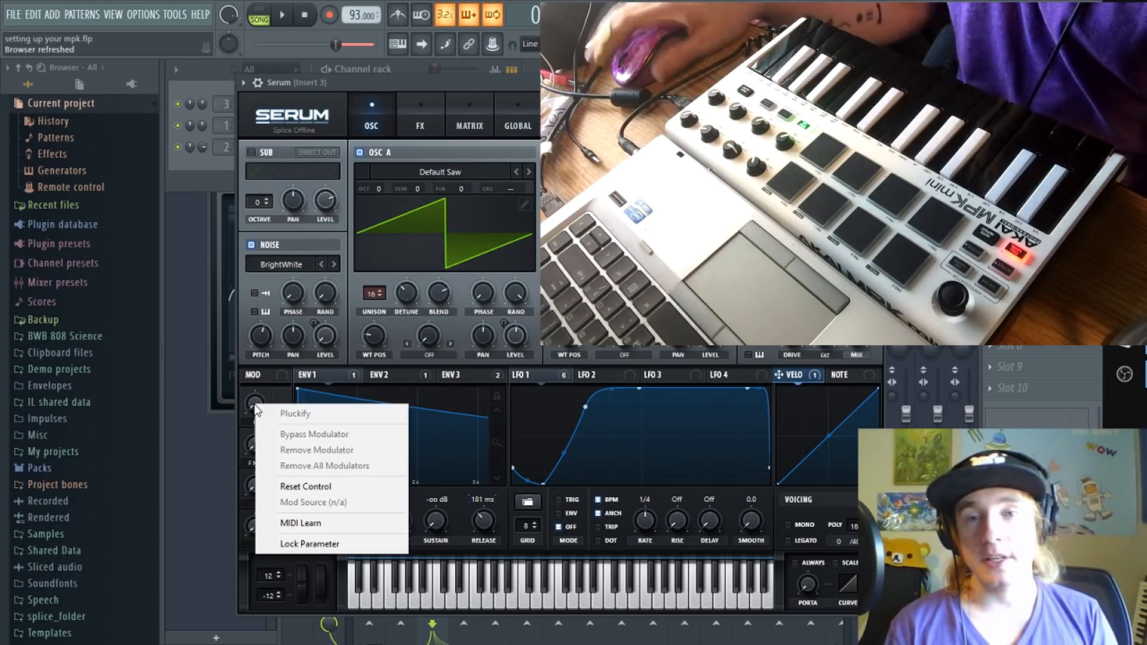
pyautogui.click(340, 54)
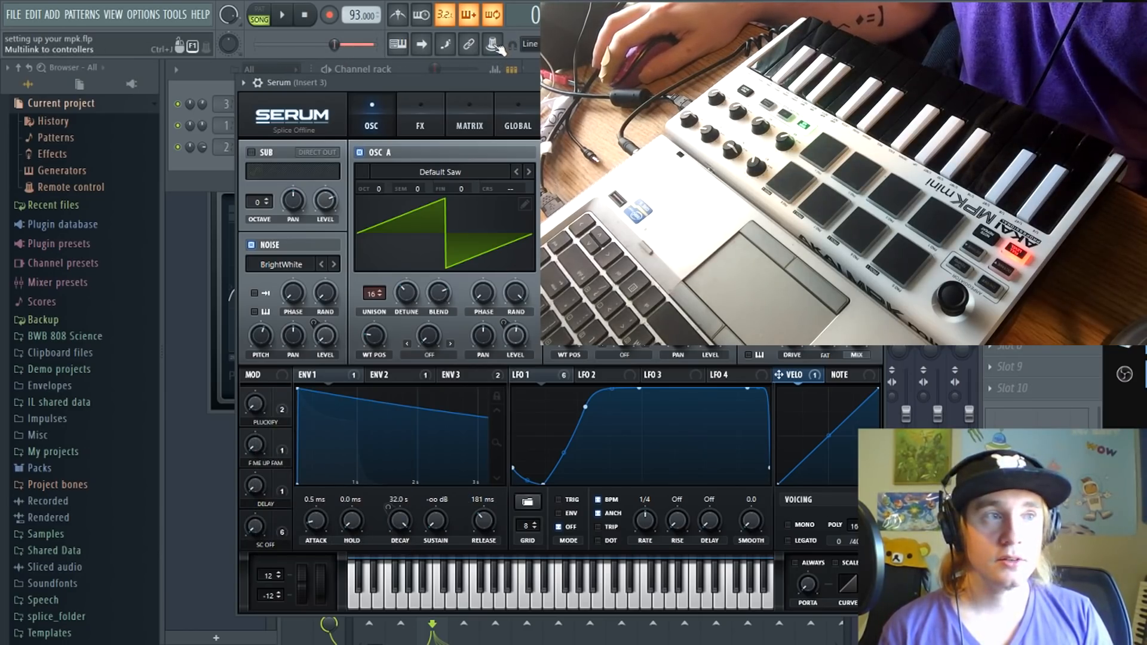
pyautogui.click(495, 46)
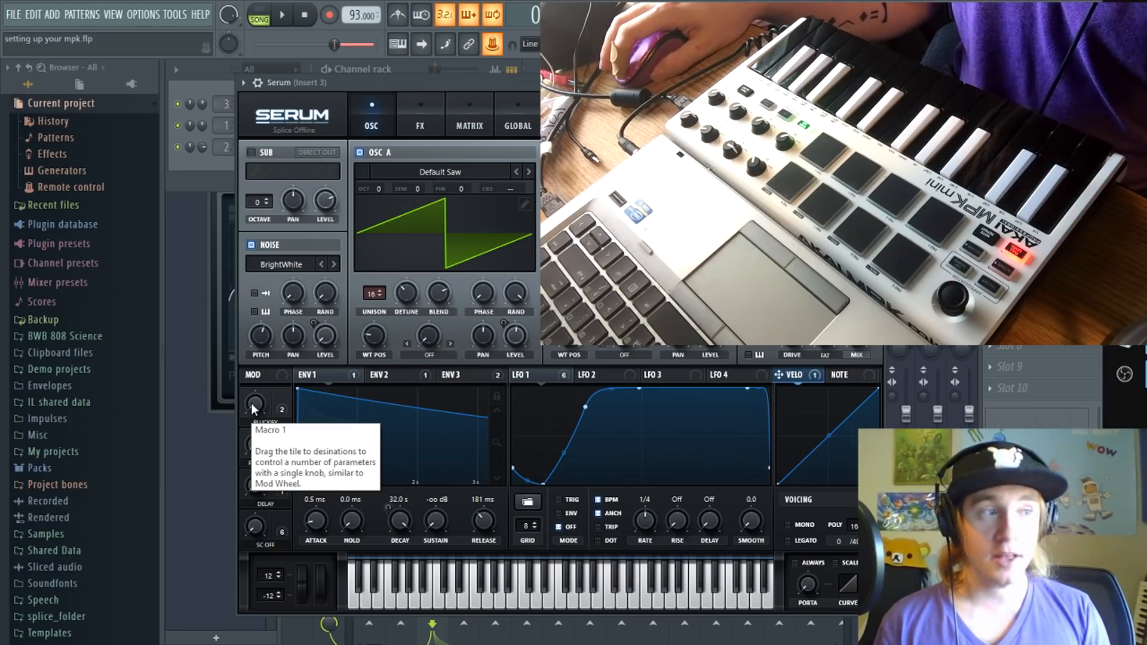
pyautogui.moveTo(253, 409); pyautogui.dragTo(255, 406)
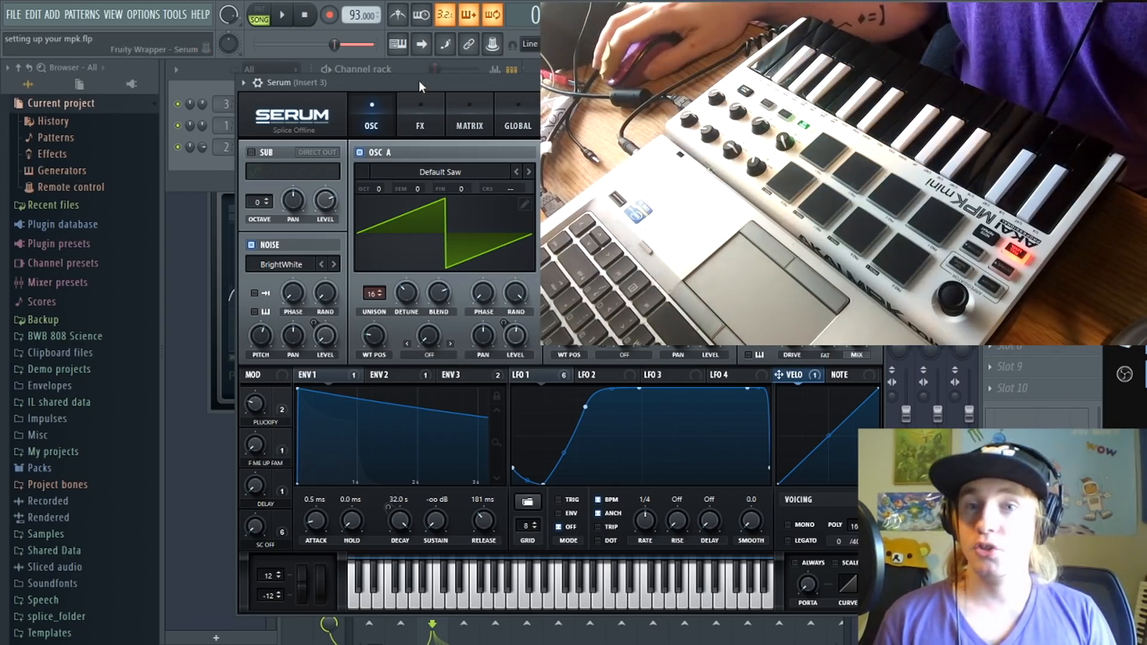
pyautogui.click(489, 49)
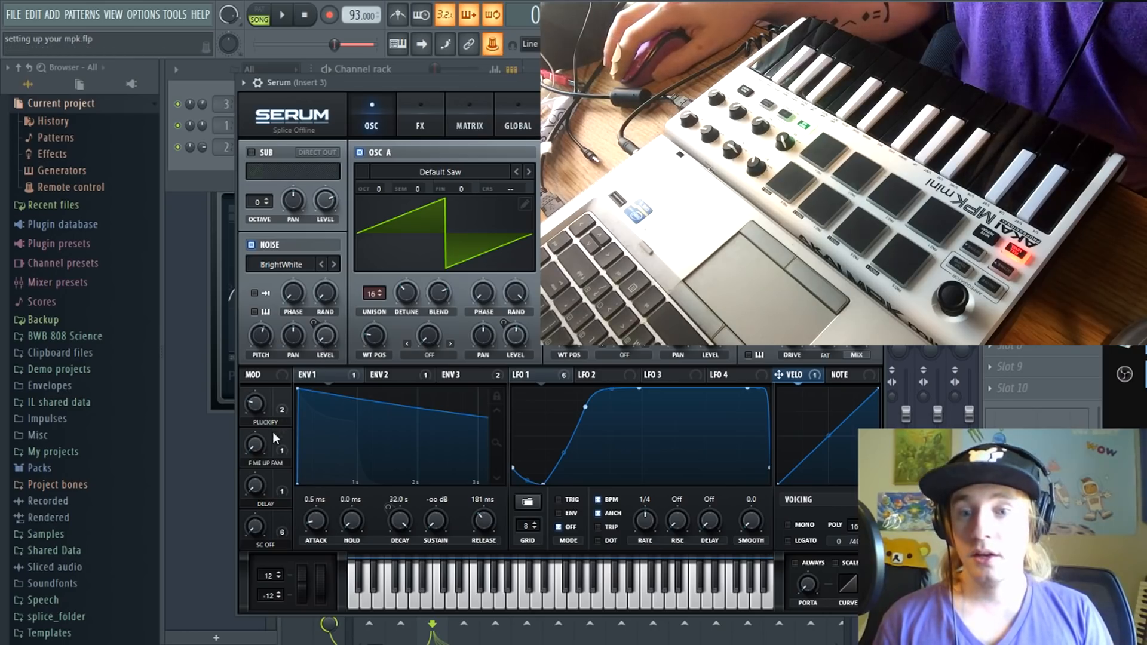
pyautogui.moveTo(255, 451); pyautogui.dragTo(257, 388)
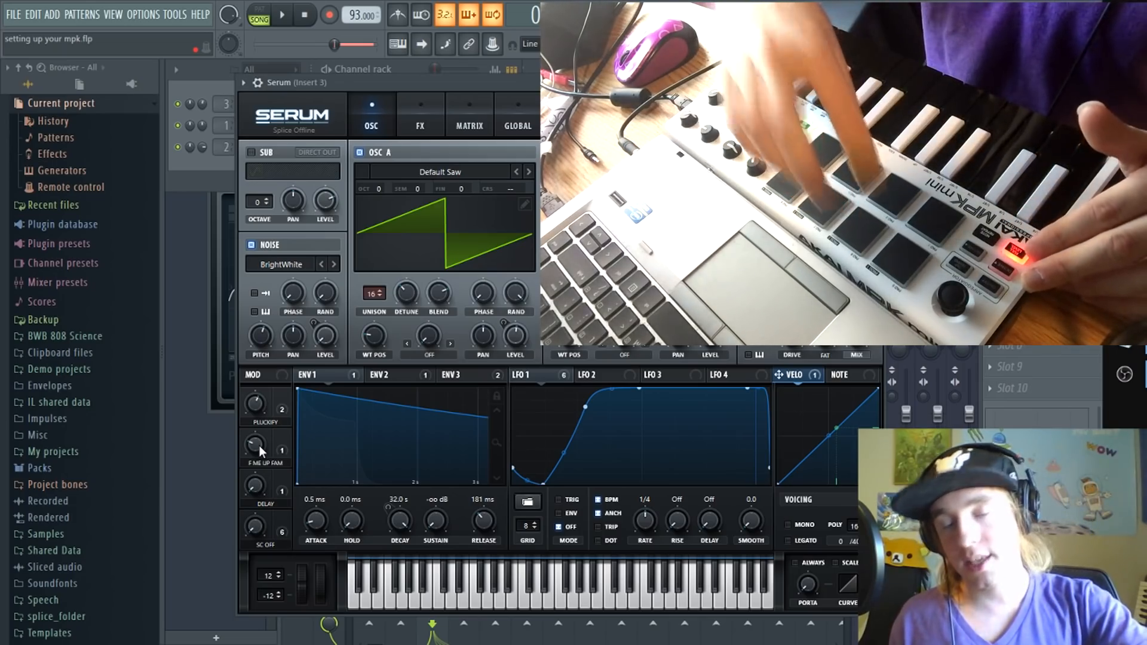
# - Open the Harmless synth and the Default channel's FPC drum kit from the channel rack
pyautogui.press('F5')
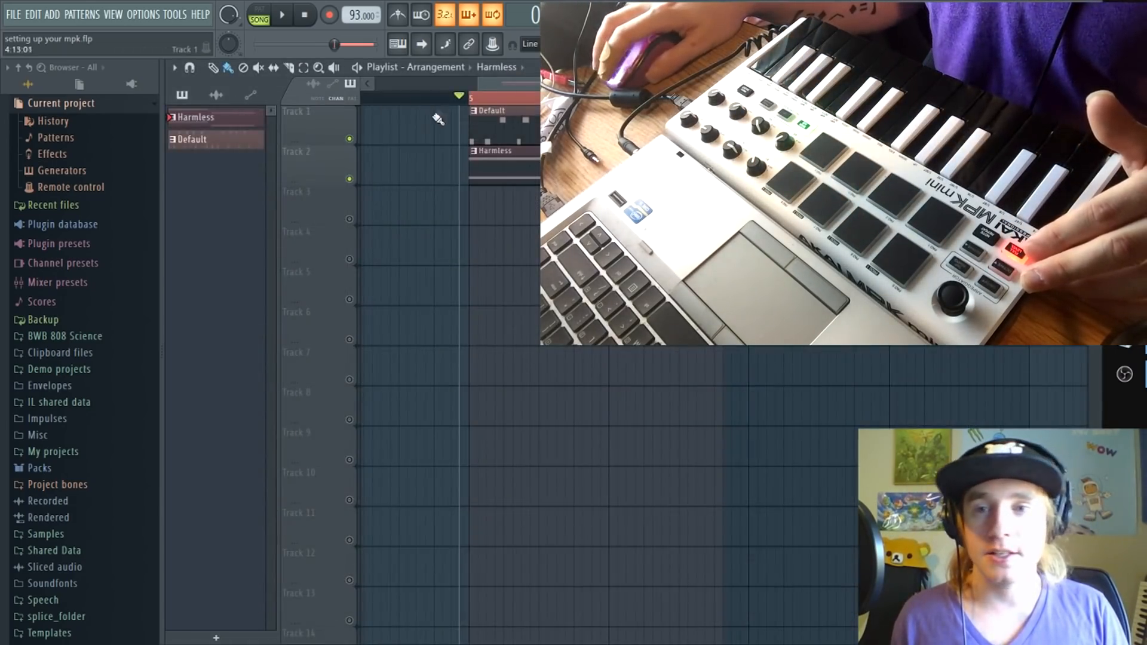
pyautogui.press('F6')
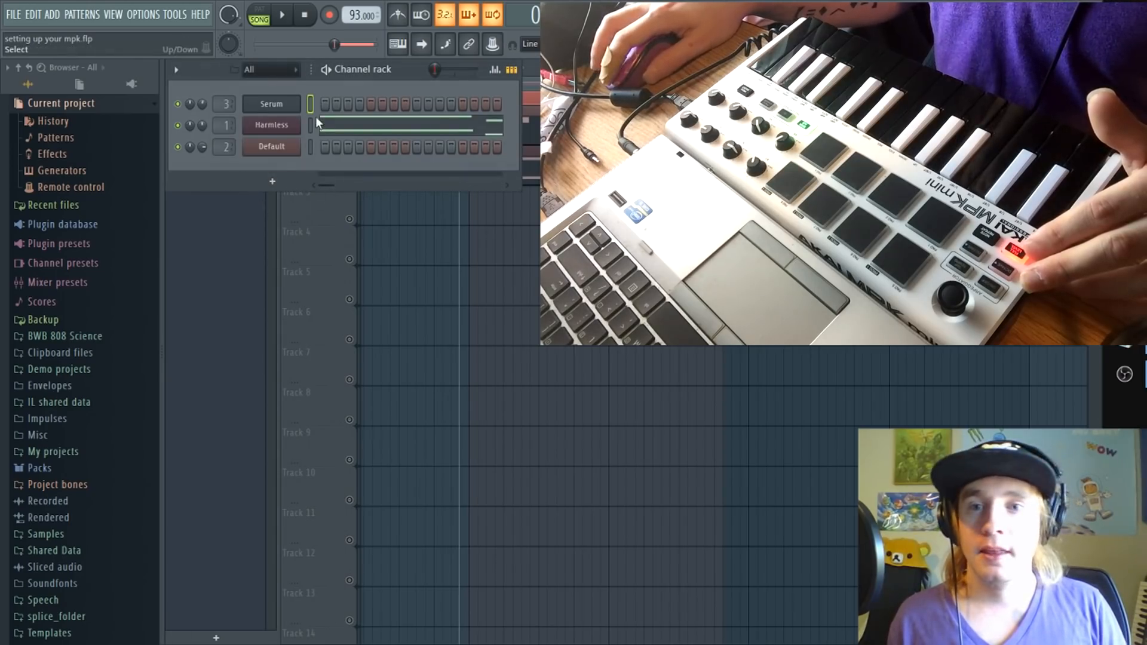
pyautogui.click(287, 126)
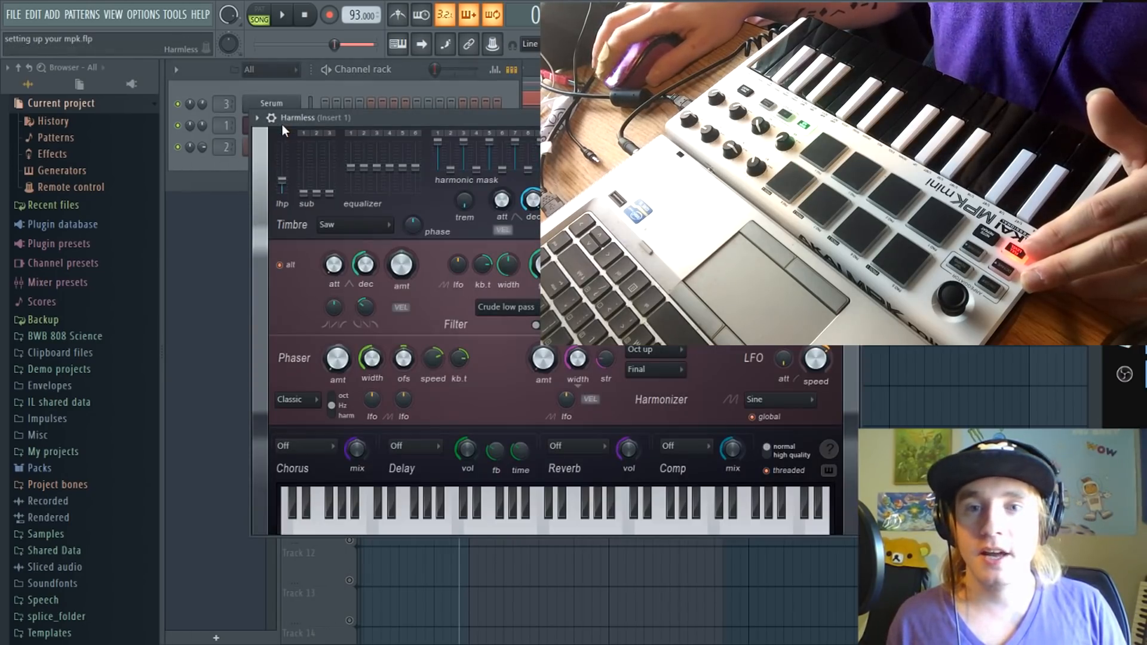
pyautogui.click(248, 151)
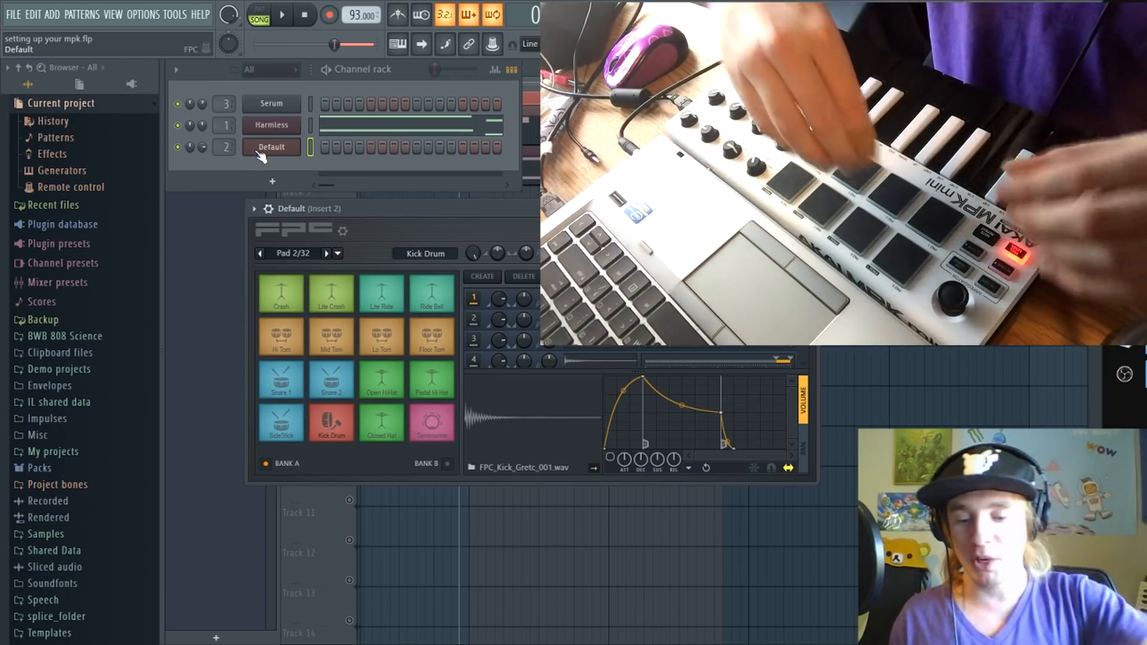